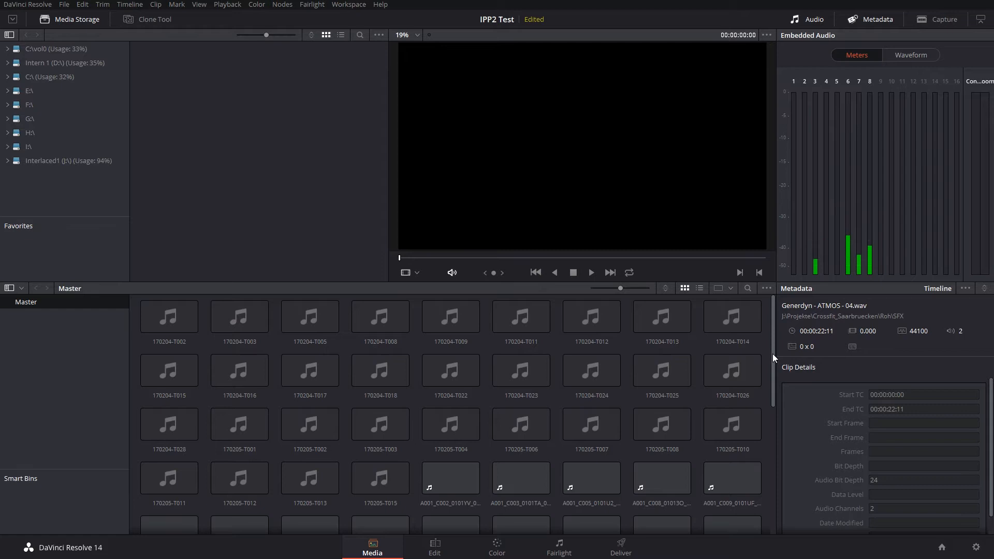
Step: Open the Color page and select the first clip of the Snatch time! timeline
{"action": "left_click_drag", "start_coordinate": [772, 353], "coordinate": [762, 333]}
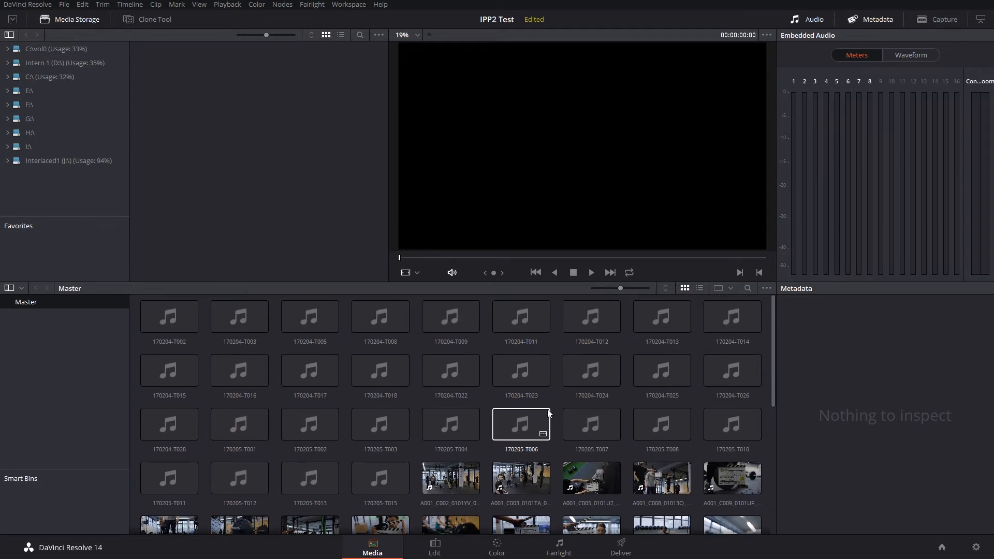
{"action": "scroll", "coordinate": [519, 445], "scroll_direction": "down", "scroll_amount": 1}
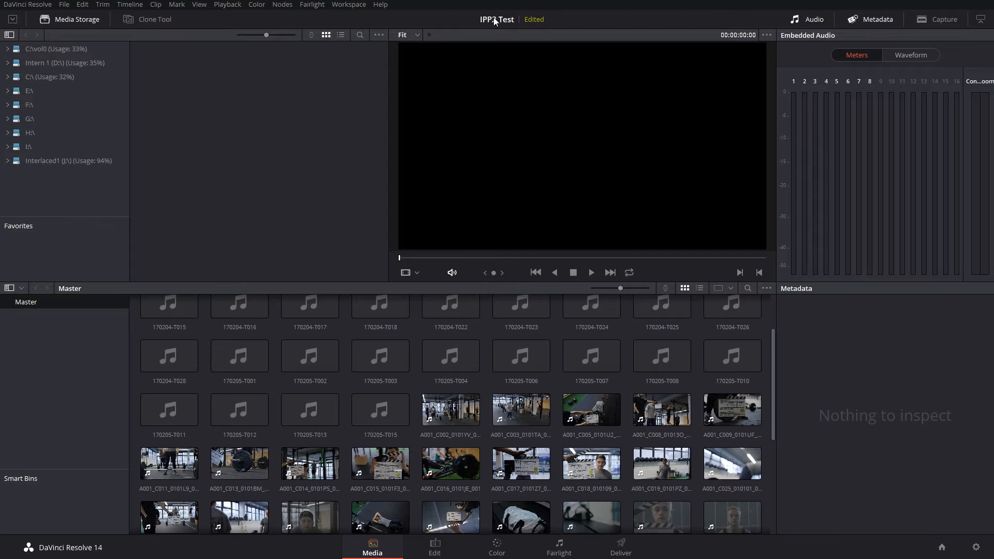
{"action": "left_click", "coordinate": [493, 554]}
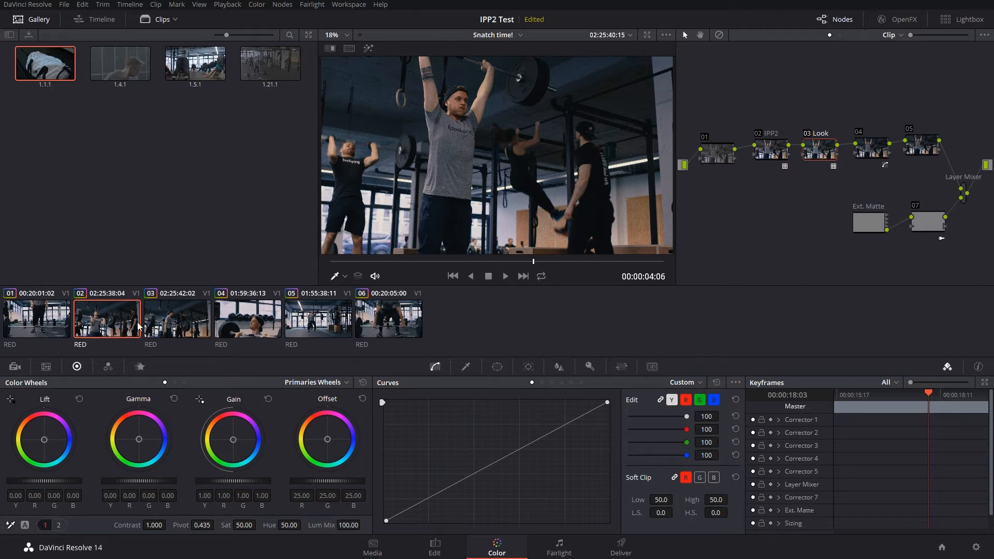
{"action": "left_click", "coordinate": [53, 326]}
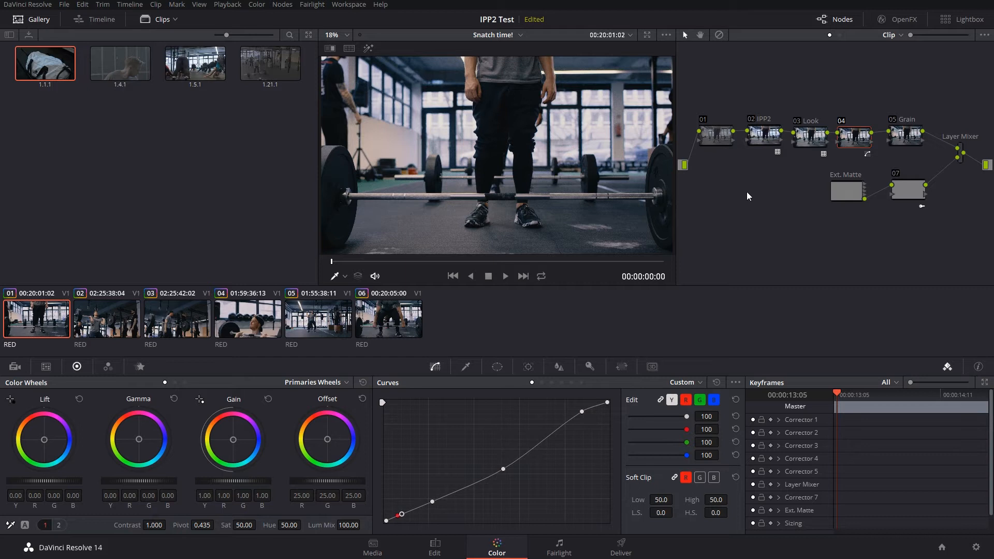
Step: Compare the first clip with its grade bypassed and active, and show its Camera Raw settings
{"action": "key", "text": "shift+d"}
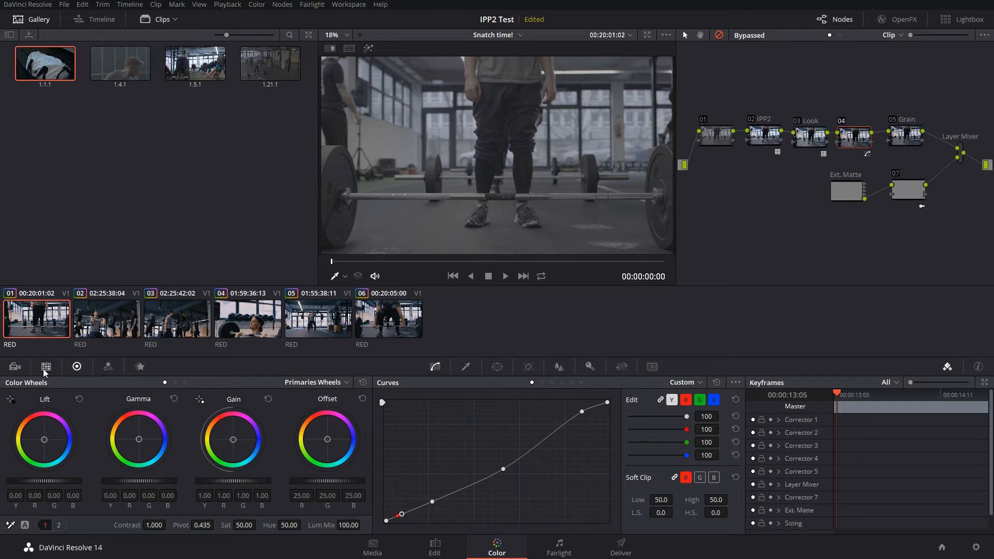
{"action": "left_click", "coordinate": [15, 369]}
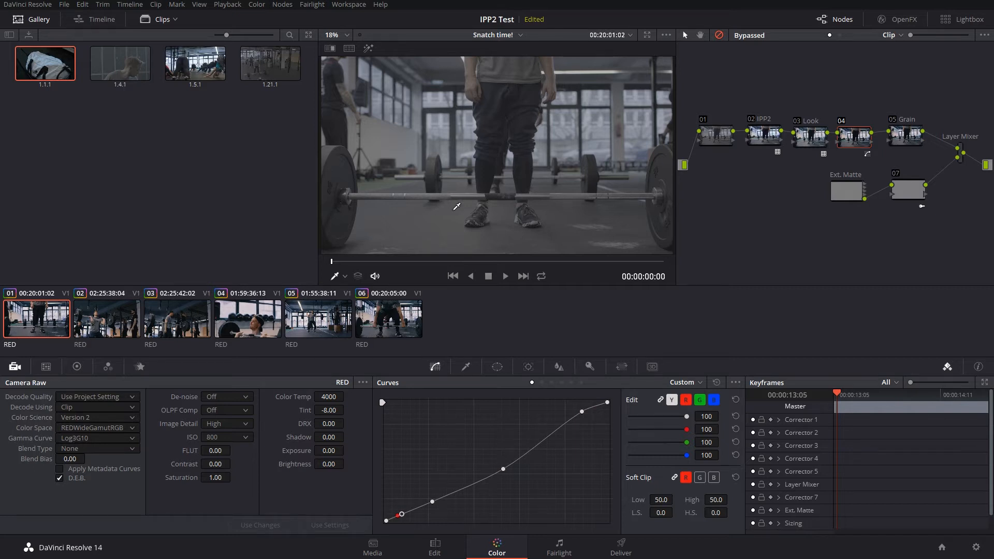
{"action": "key", "text": "shift+d"}
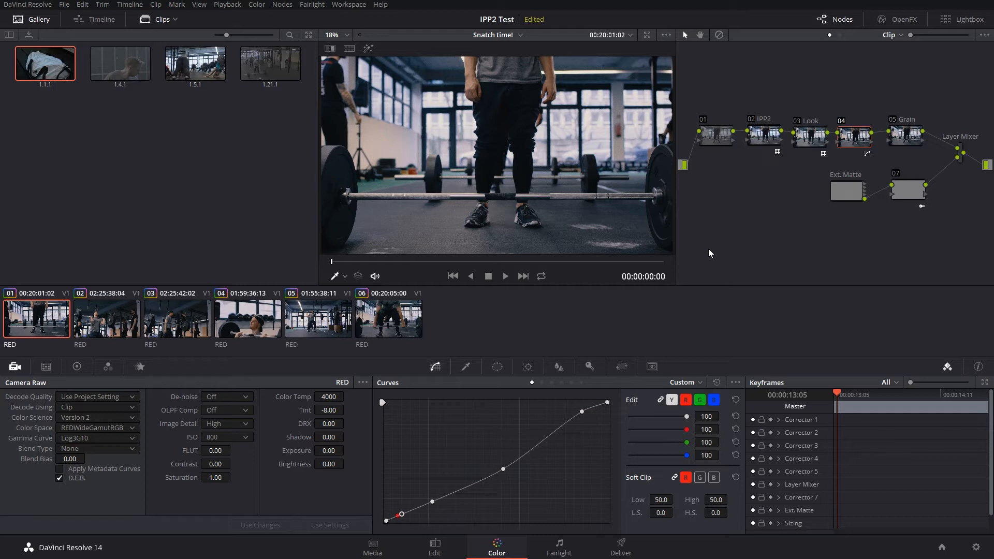
{"action": "scroll", "coordinate": [762, 183], "scroll_direction": "up", "scroll_amount": 2}
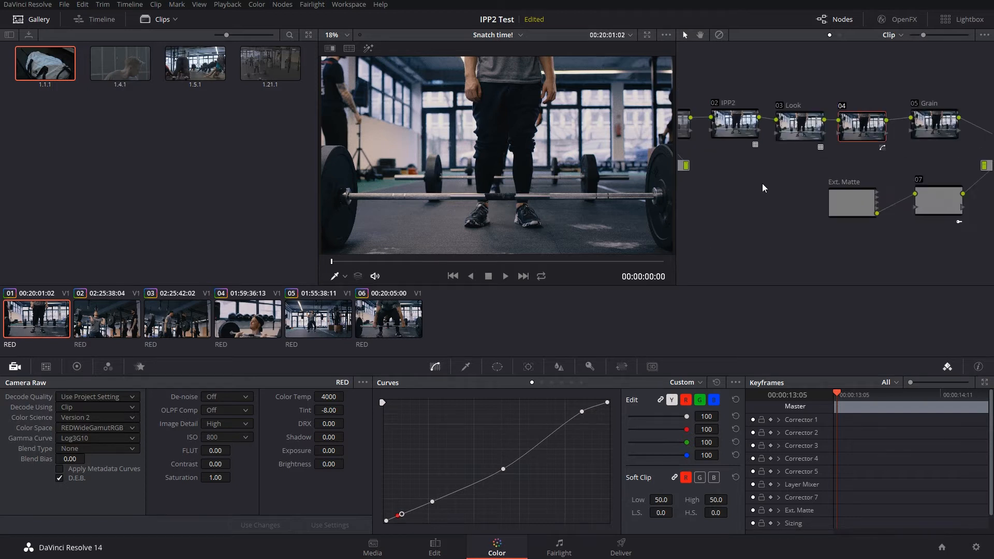
{"action": "key", "text": "space"}
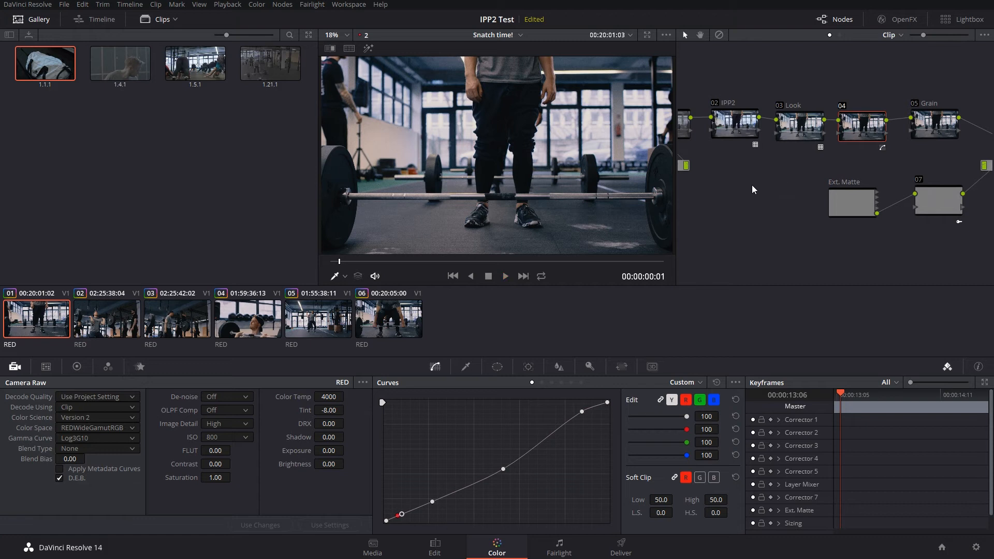
{"action": "scroll", "coordinate": [751, 184], "scroll_direction": "down", "scroll_amount": 2}
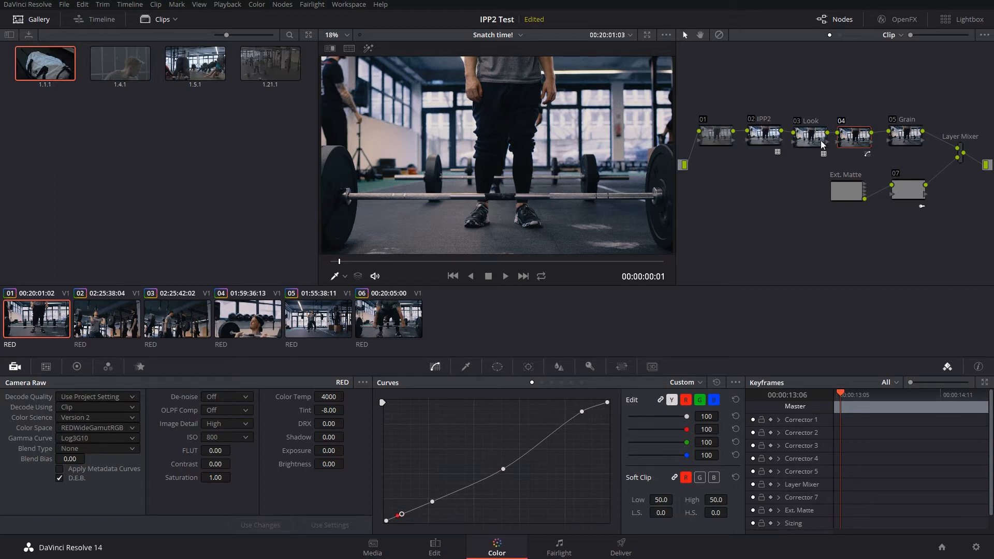
Step: Disable the Grain node and node 07, and toggle the Ext. Matte node off and back on
{"action": "left_click_drag", "start_coordinate": [908, 139], "coordinate": [907, 140]}
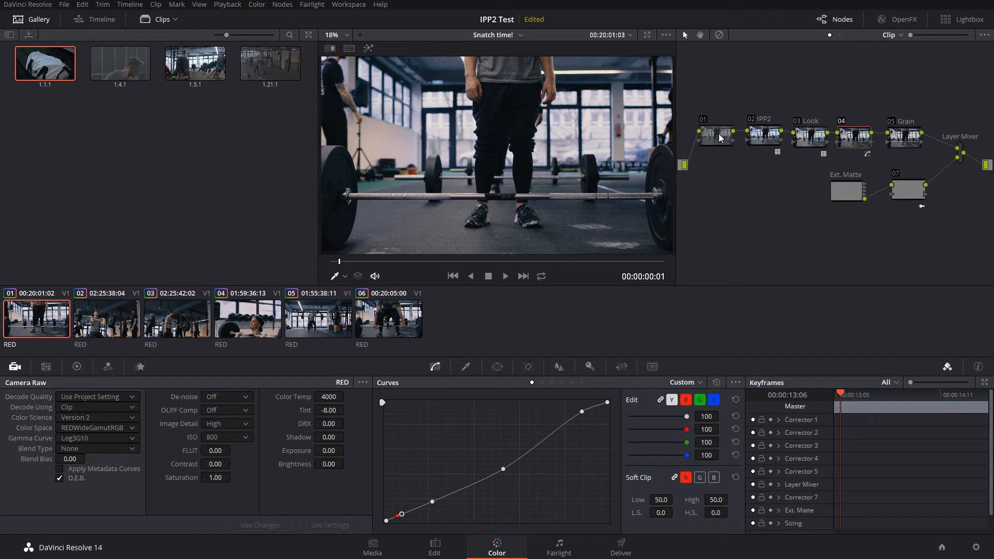
{"action": "left_click", "coordinate": [909, 141]}
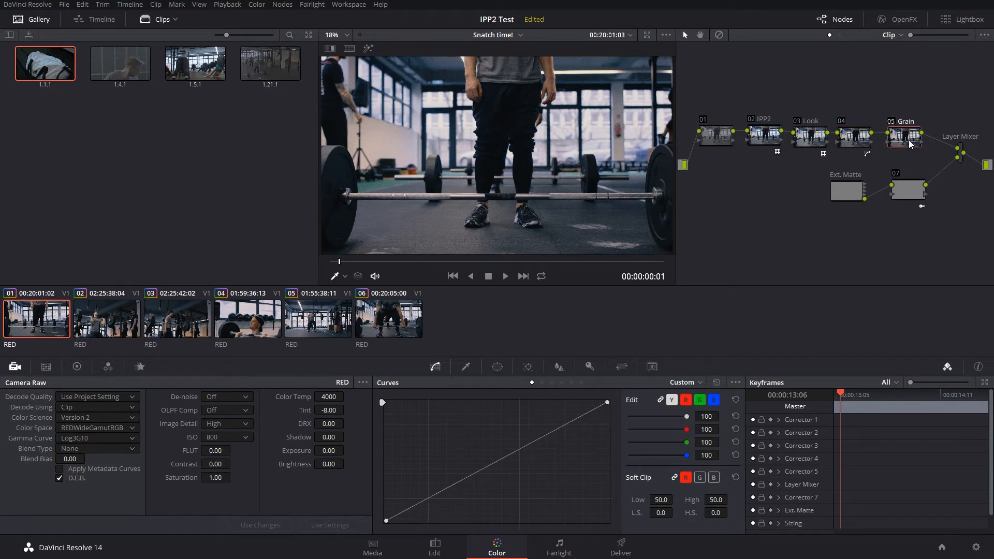
{"action": "left_click", "coordinate": [916, 187]}
{"action": "key", "text": "ctrl+d"}
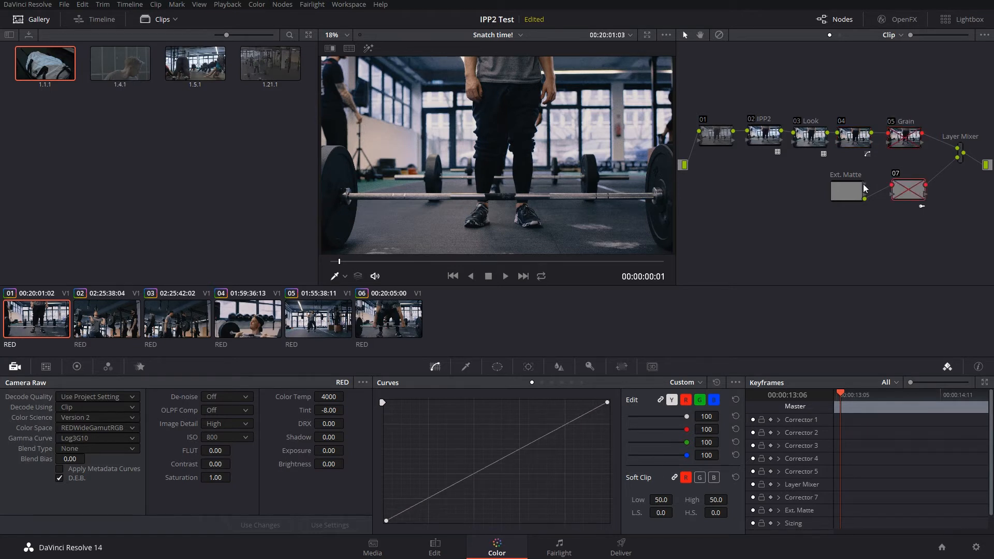
{"action": "left_click", "coordinate": [841, 193]}
{"action": "key", "text": "ctrl+d"}
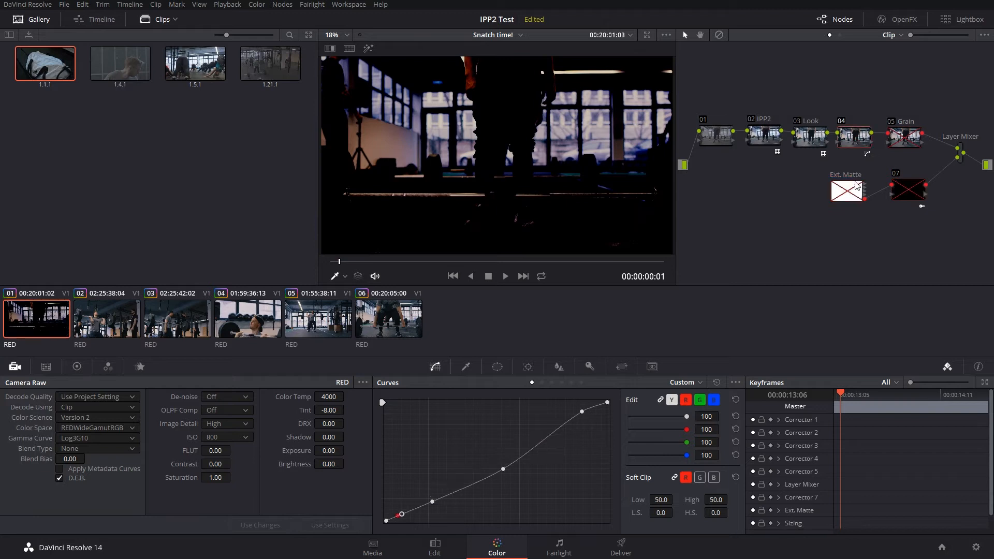
{"action": "key", "text": "ctrl+d"}
Step: Disable node 04, the Look node and the IPP2 node, and select node 01
{"action": "left_click", "coordinate": [856, 145]}
{"action": "key", "text": "ctrl+d"}
{"action": "left_click", "coordinate": [810, 137]}
{"action": "key", "text": "ctrl+d"}
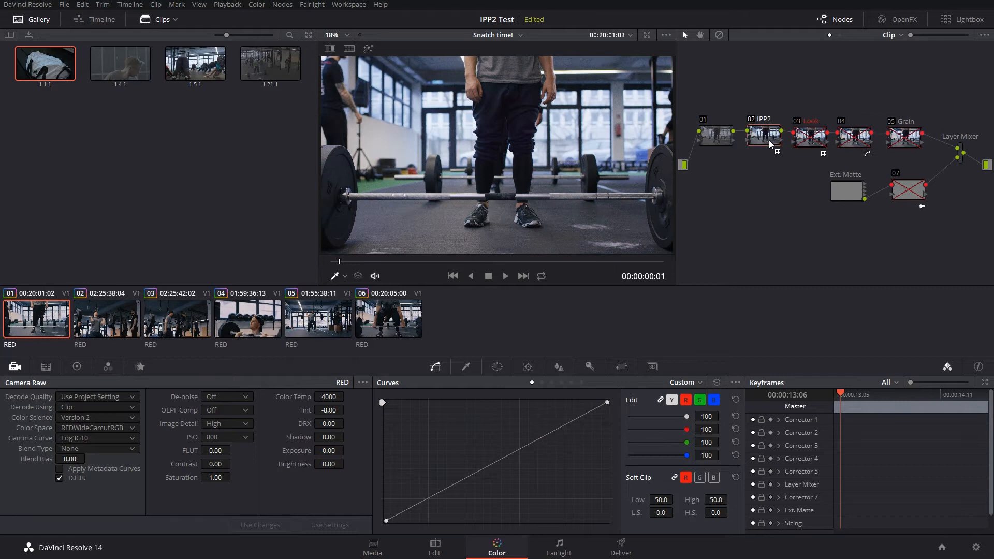
{"action": "key", "text": "ctrl+d"}
{"action": "left_click", "coordinate": [721, 134]}
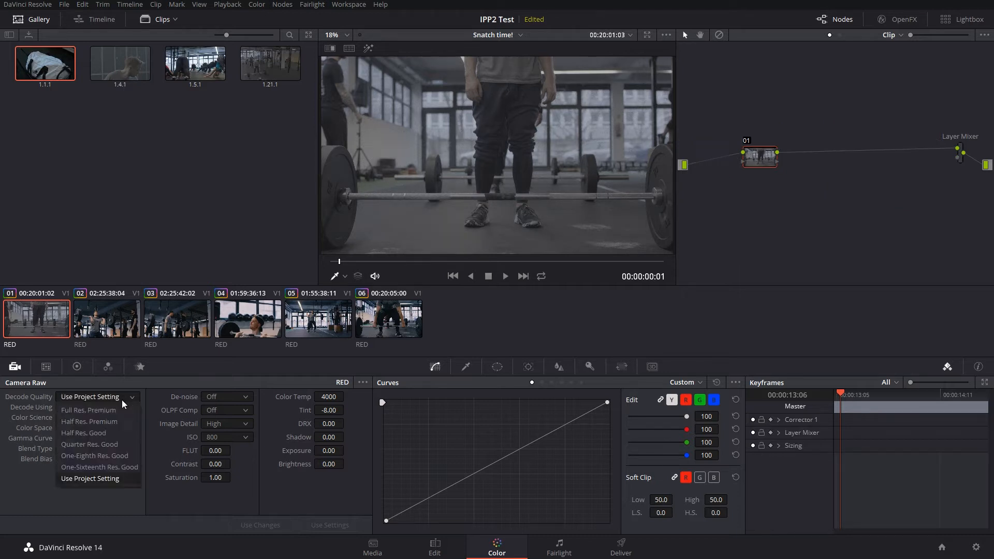
Step: Set the clip's RED raw Decode Using option to Project
{"action": "left_click", "coordinate": [65, 405]}
{"action": "left_click", "coordinate": [95, 408]}
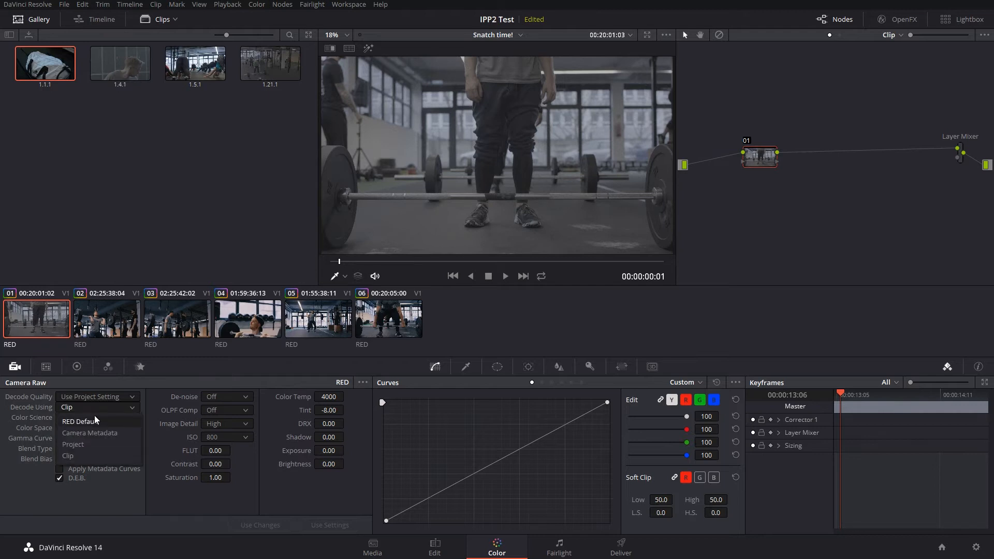
{"action": "left_click", "coordinate": [85, 444]}
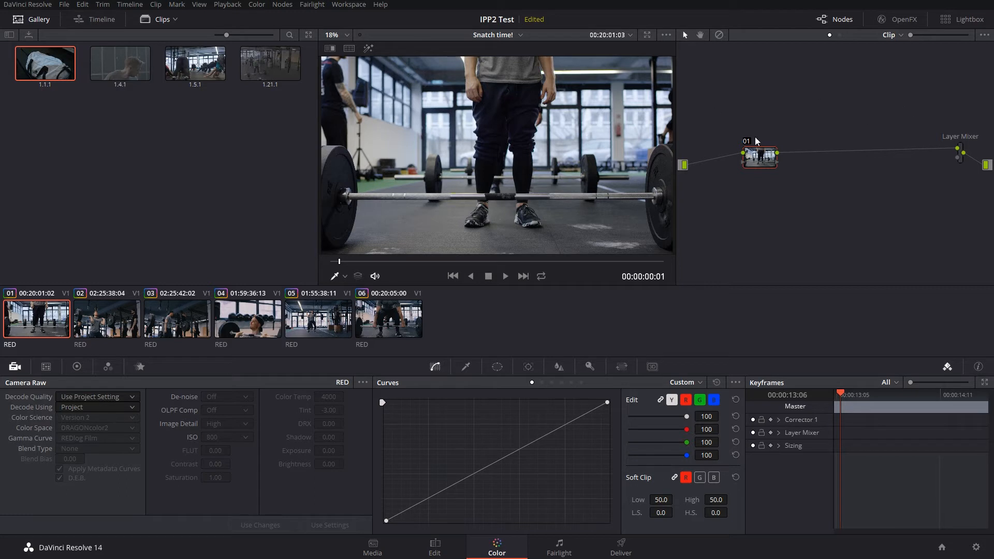
Step: Move node 01 closer to the graph's source input and set Decode Using to Clip
{"action": "left_click_drag", "start_coordinate": [750, 162], "coordinate": [709, 149]}
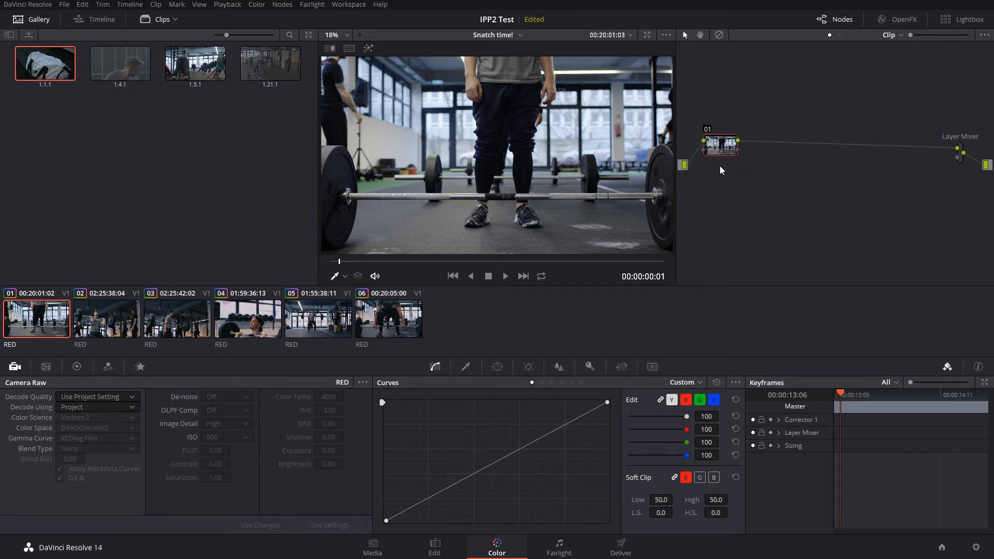
{"action": "left_click_drag", "start_coordinate": [716, 153], "coordinate": [717, 160]}
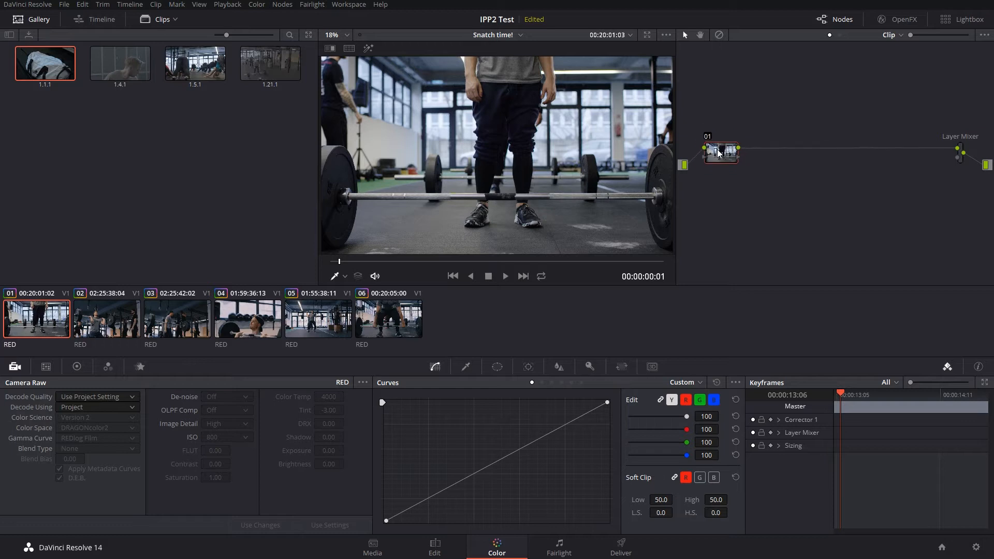
{"action": "left_click", "coordinate": [80, 409]}
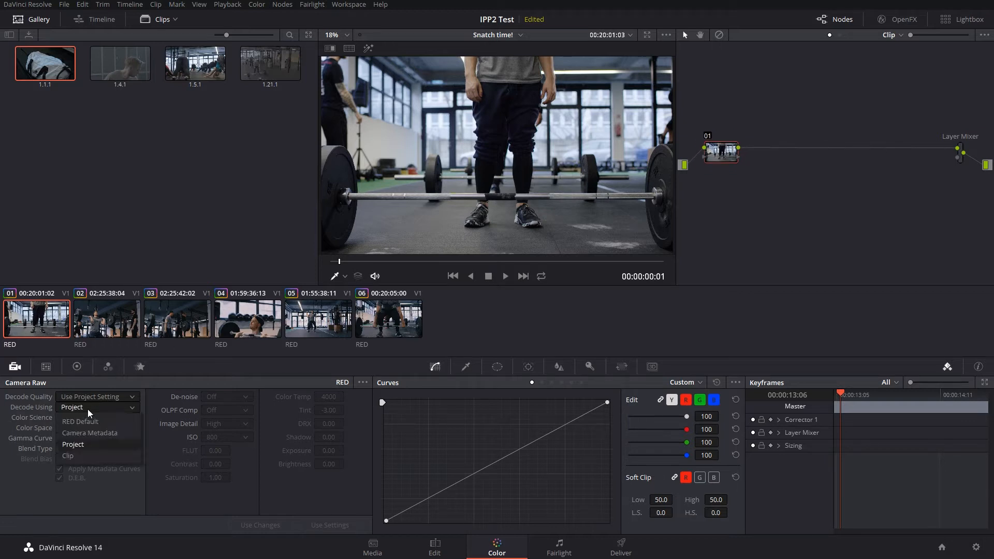
{"action": "left_click", "coordinate": [79, 455]}
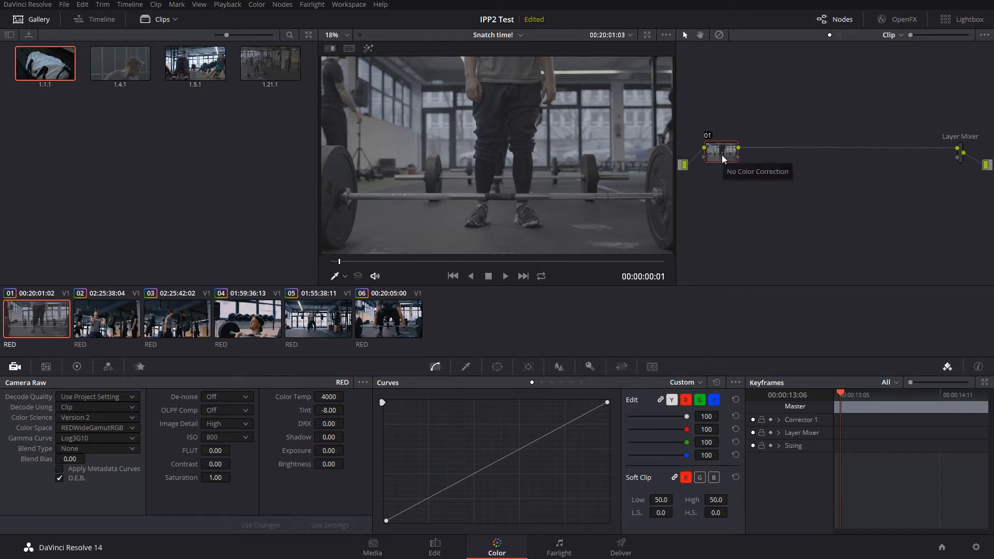
{"action": "left_click", "coordinate": [330, 262]}
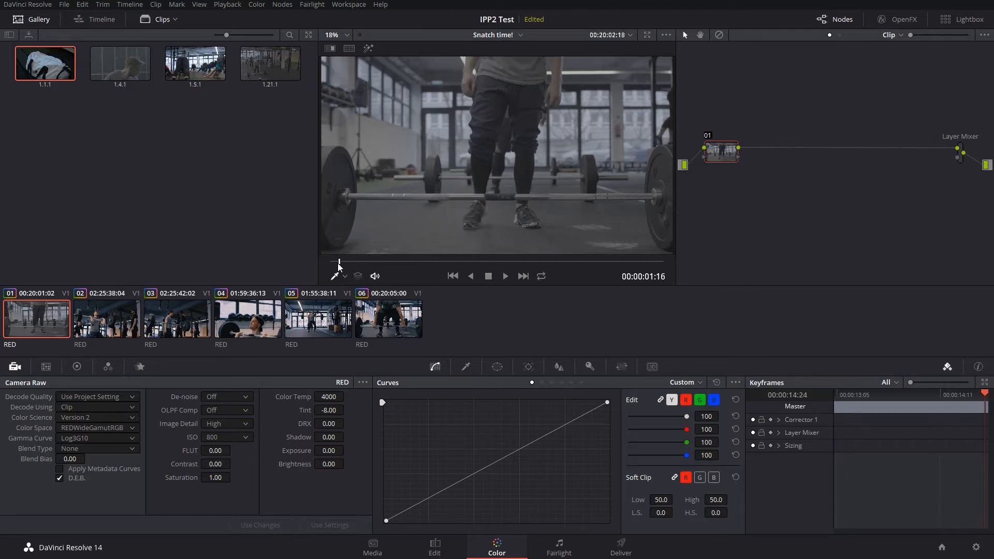
Step: Set the clip's raw color space to DRAGONcolor2 and its gamma curve to REDgamma4
{"action": "left_click", "coordinate": [134, 429]}
{"action": "left_click", "coordinate": [101, 442]}
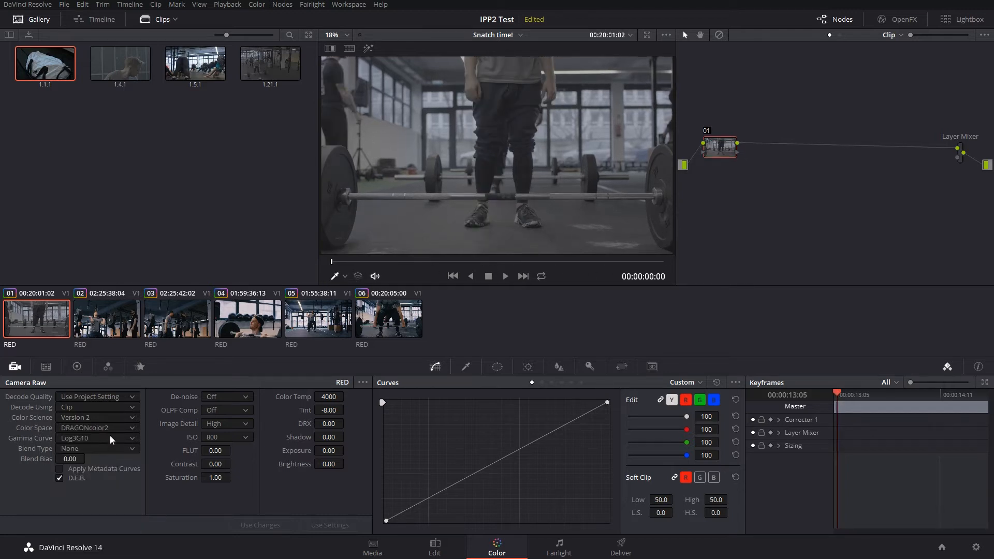
{"action": "left_click", "coordinate": [104, 438]}
{"action": "scroll", "coordinate": [110, 404], "scroll_direction": "down", "scroll_amount": 2}
{"action": "scroll", "coordinate": [109, 403], "scroll_direction": "up", "scroll_amount": 2}
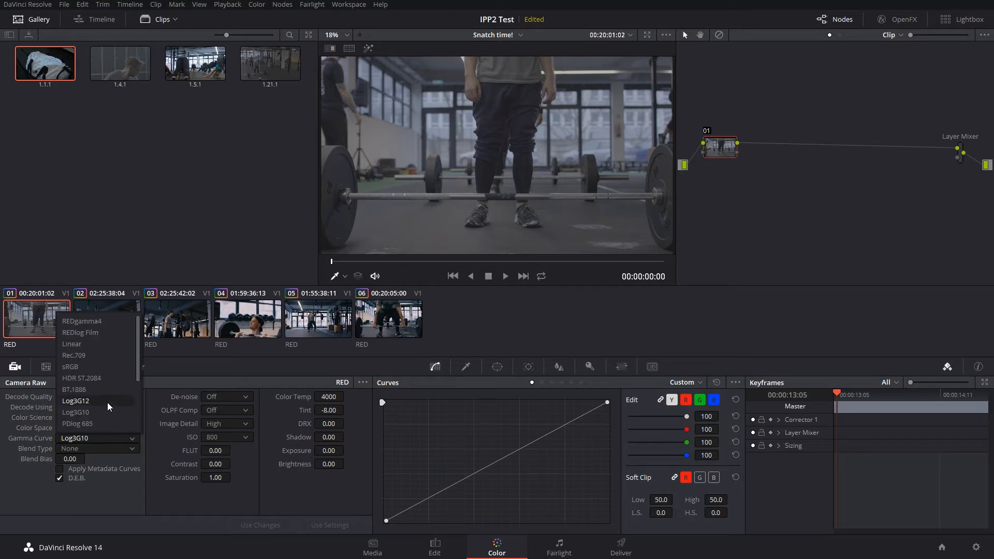
{"action": "left_click", "coordinate": [96, 325]}
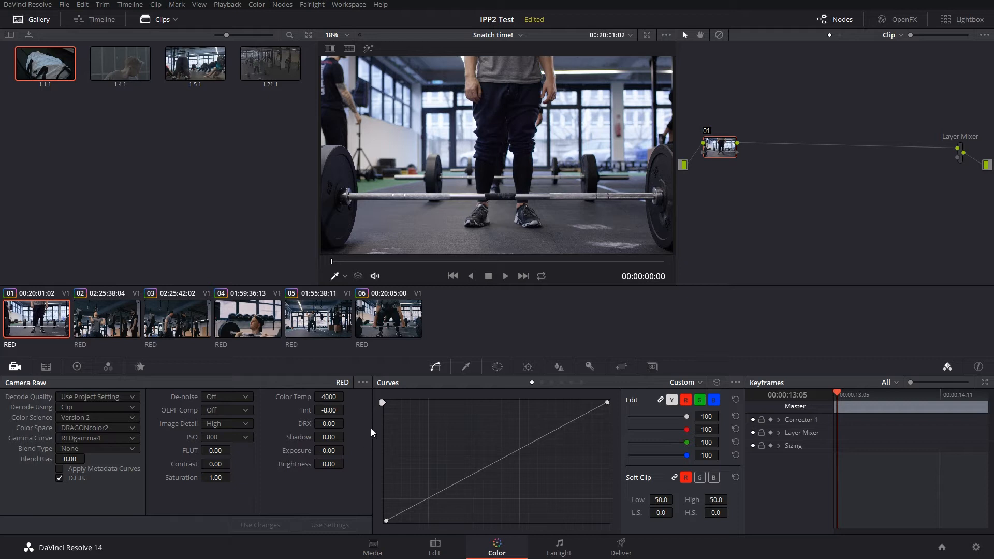
Step: Try a raw color temperature of 5600 and set it back to 4000
{"action": "left_click", "coordinate": [329, 397]}
{"action": "type", "text": "546"}
{"action": "key", "text": "Return"}
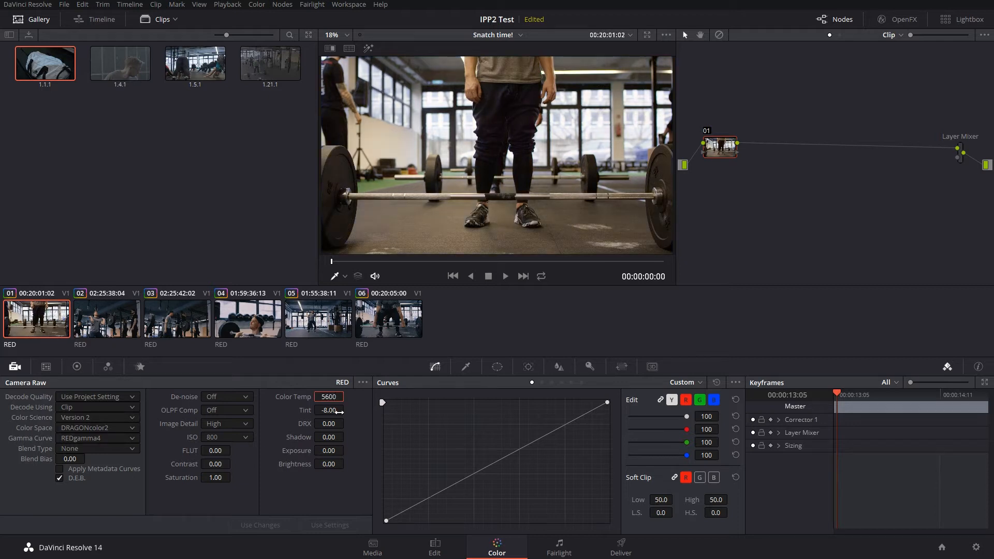
{"action": "double_click", "coordinate": [334, 399]}
{"action": "type", "text": "4000"}
{"action": "key", "text": "Return"}
{"action": "left_click", "coordinate": [357, 417]}
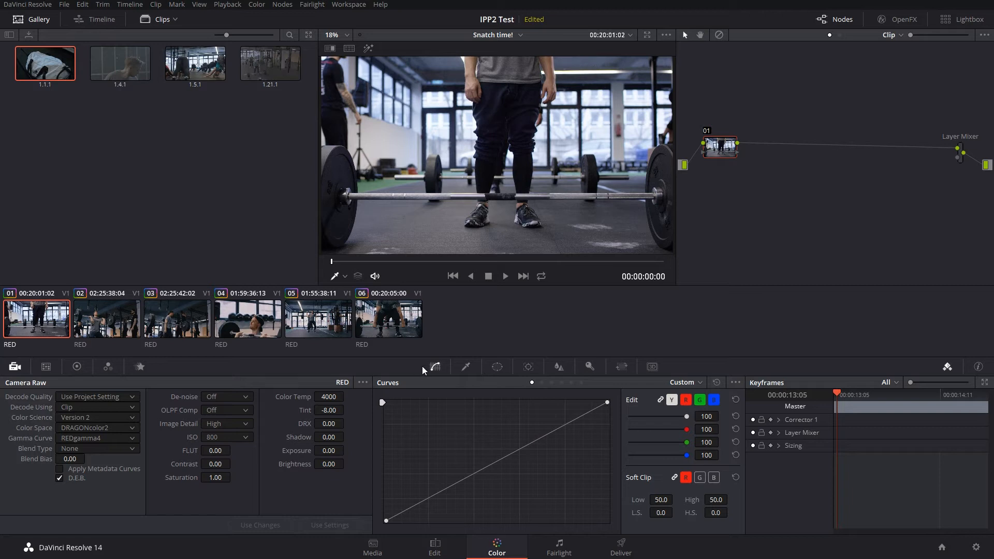
Step: Set the clip's raw color space to REDWideGamutRGB and its gamma curve to Log3G10
{"action": "left_click", "coordinate": [109, 426]}
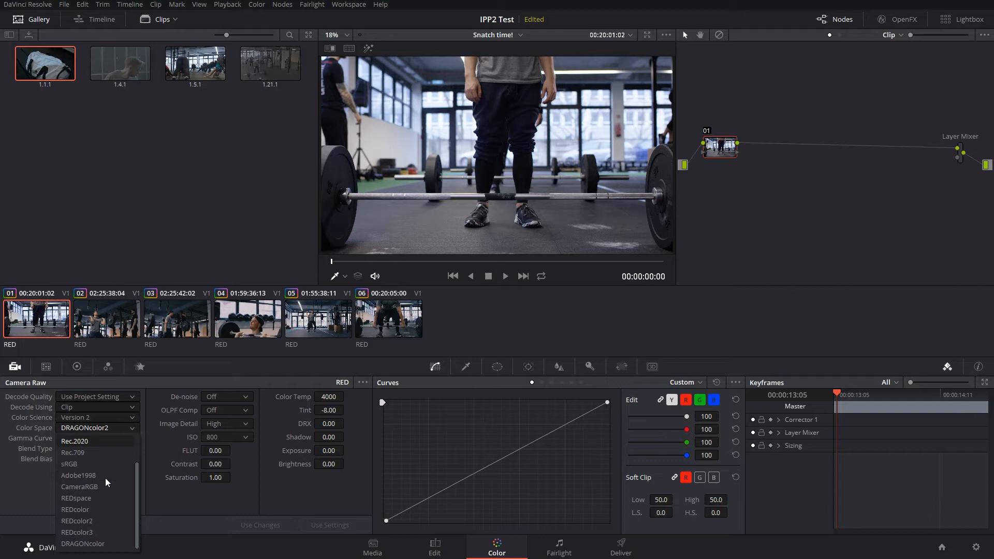
{"action": "scroll", "coordinate": [103, 539], "scroll_direction": "up", "scroll_amount": 1}
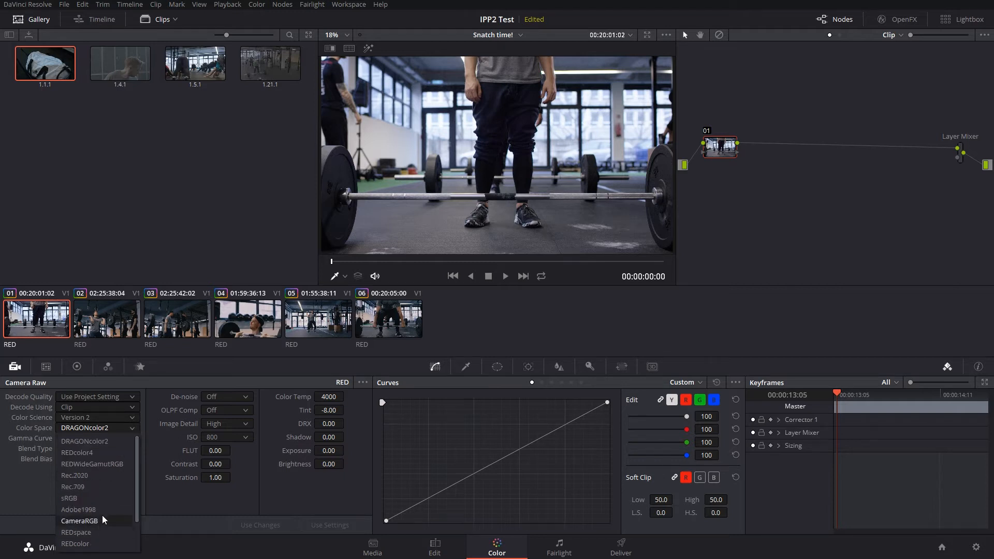
{"action": "left_click", "coordinate": [106, 464]}
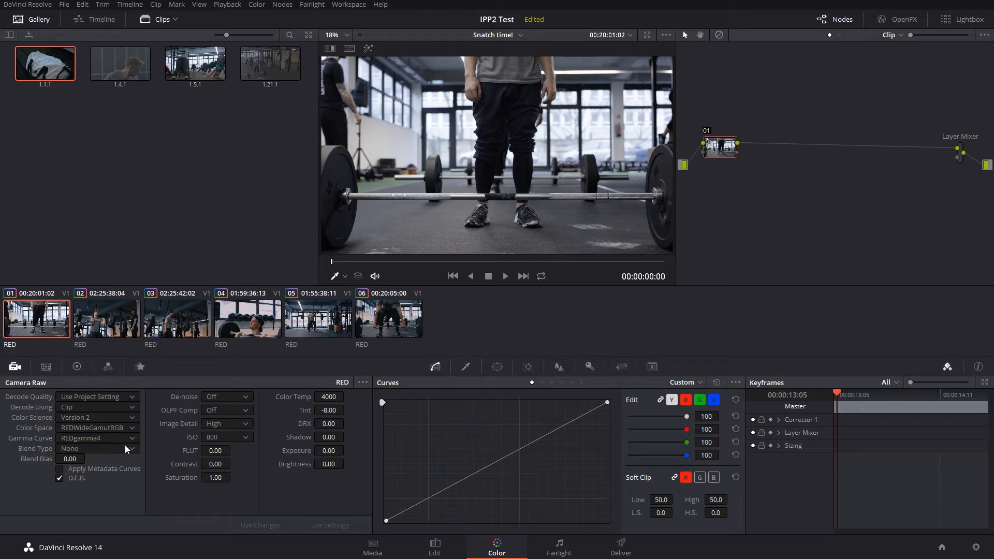
{"action": "left_click", "coordinate": [107, 439]}
{"action": "scroll", "coordinate": [98, 386], "scroll_direction": "down", "scroll_amount": 1}
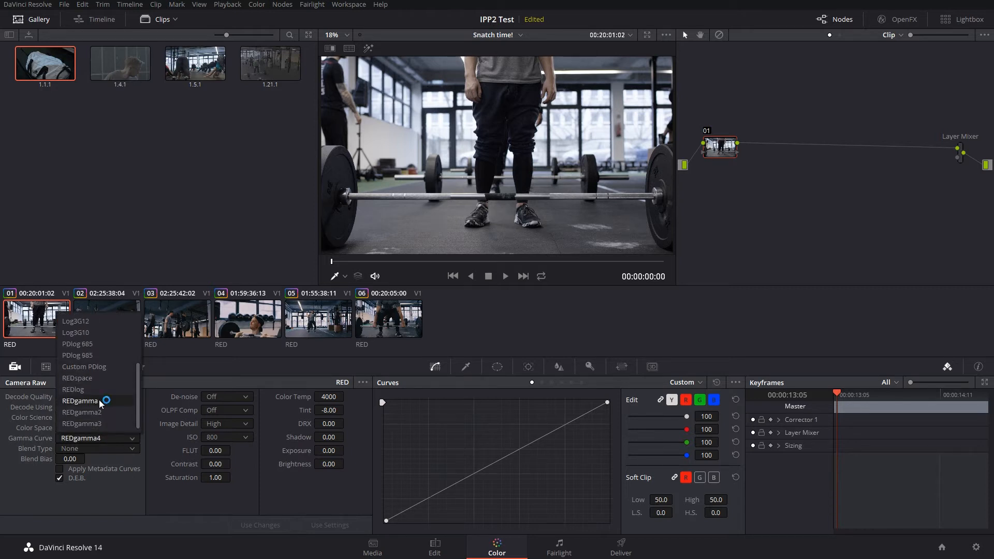
{"action": "left_click", "coordinate": [91, 333]}
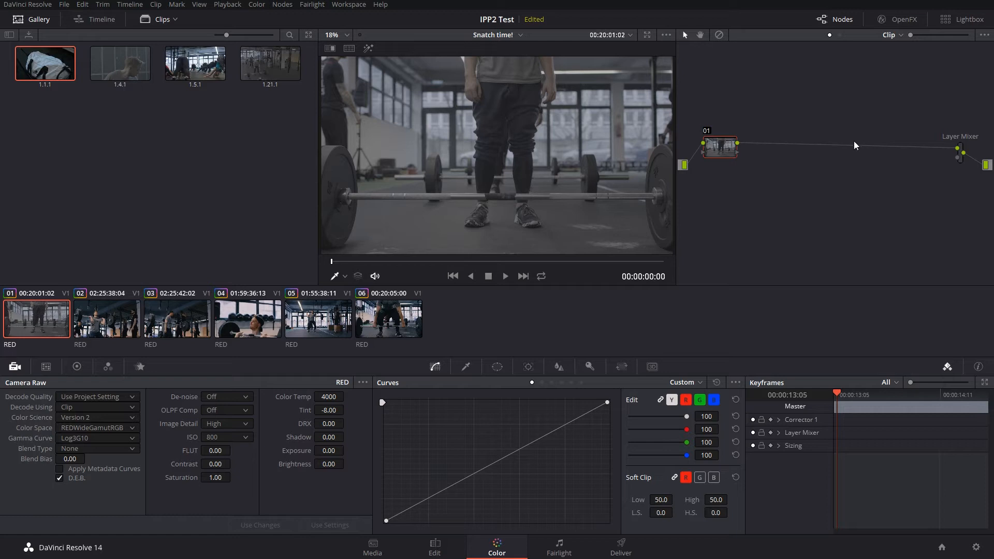
Step: Add a serial node after node 01 and position the two nodes side by side
{"action": "mouse_move", "coordinate": [723, 148]}
{"action": "left_mouse_down"}
{"action": "mouse_move", "coordinate": [732, 149]}
{"action": "mouse_move", "coordinate": [717, 147]}
{"action": "left_mouse_up"}
{"action": "key", "text": "alt+s"}
{"action": "left_click_drag", "start_coordinate": [765, 145], "coordinate": [764, 149]}
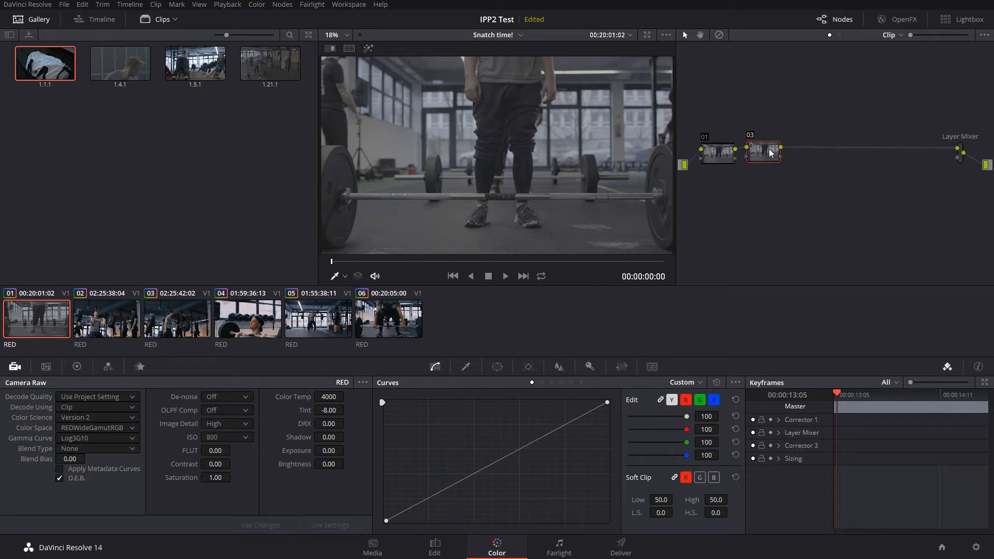
{"action": "left_click", "coordinate": [716, 144]}
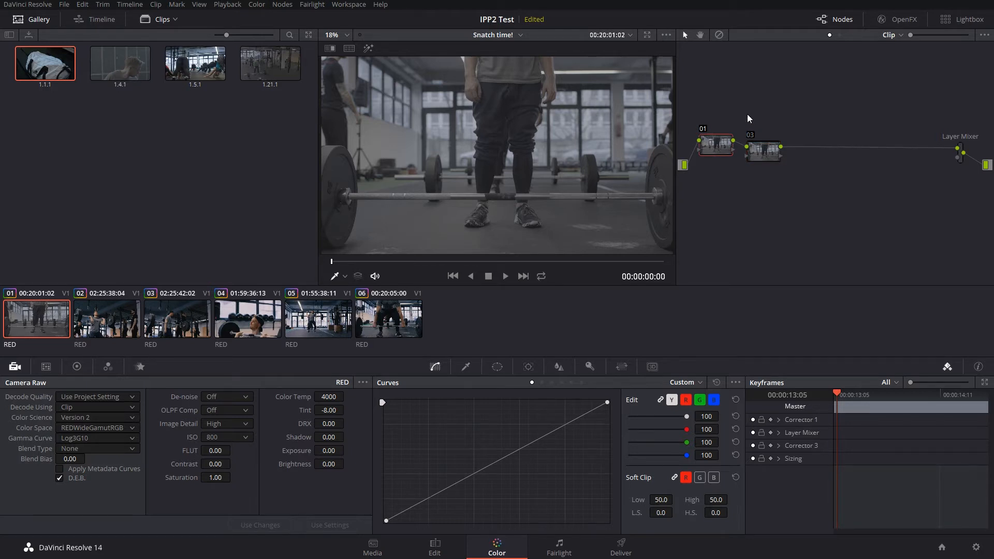
Step: Label node 01 as "Basic Correction"
{"action": "right_click", "coordinate": [707, 141]}
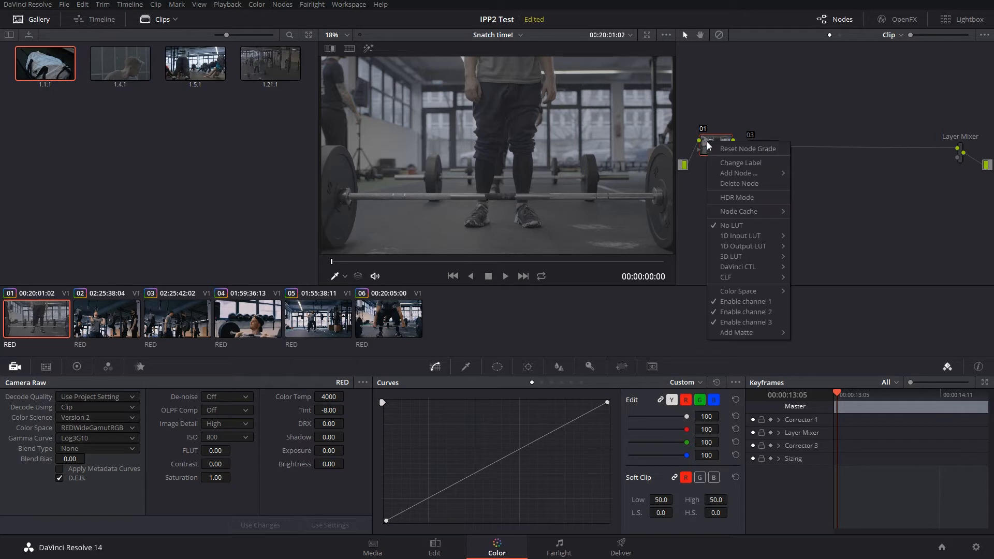
{"action": "left_click", "coordinate": [757, 163]}
{"action": "type", "text": "Ba"}
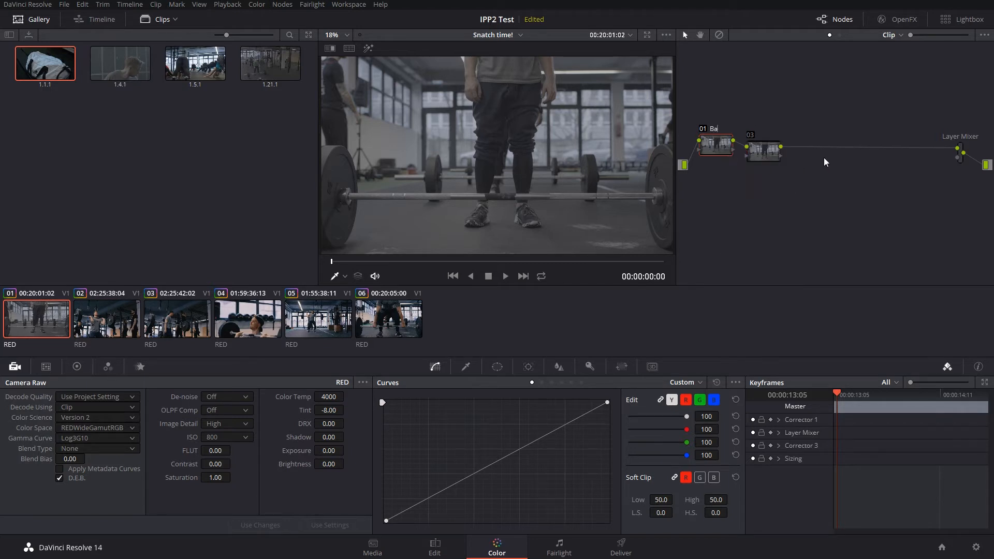
{"action": "type", "text": "sic Correction"}
{"action": "key", "text": "Return"}
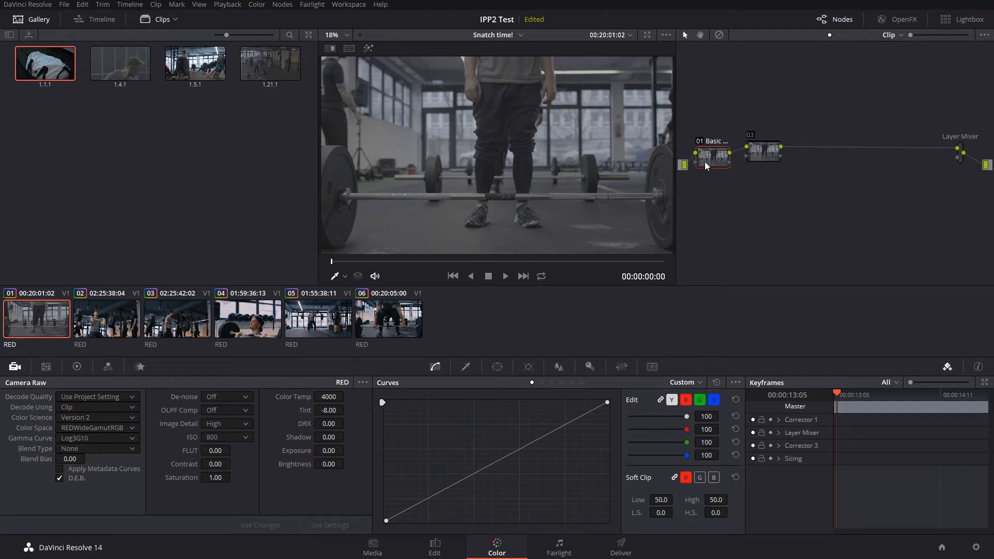
Step: Apply the IPP2 3D LUT "RWG_Log3G10 to REC709_BT1886 with MEDIUM_CONTRAST and ROLLOFF_2 size_33 v1.1" to node 03
{"action": "left_click_drag", "start_coordinate": [771, 153], "coordinate": [756, 131]}
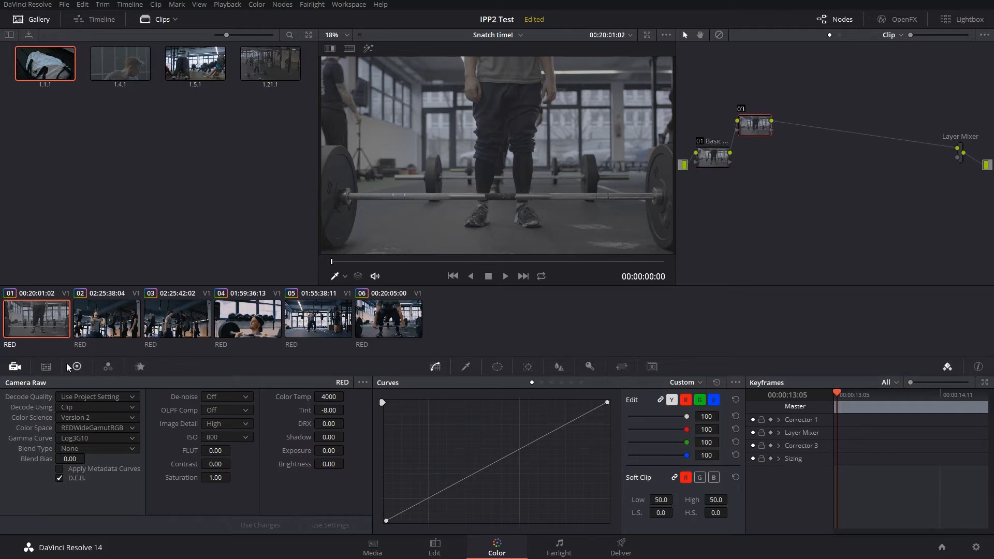
{"action": "right_click", "coordinate": [746, 121]}
{"action": "mouse_move", "coordinate": [817, 258]}
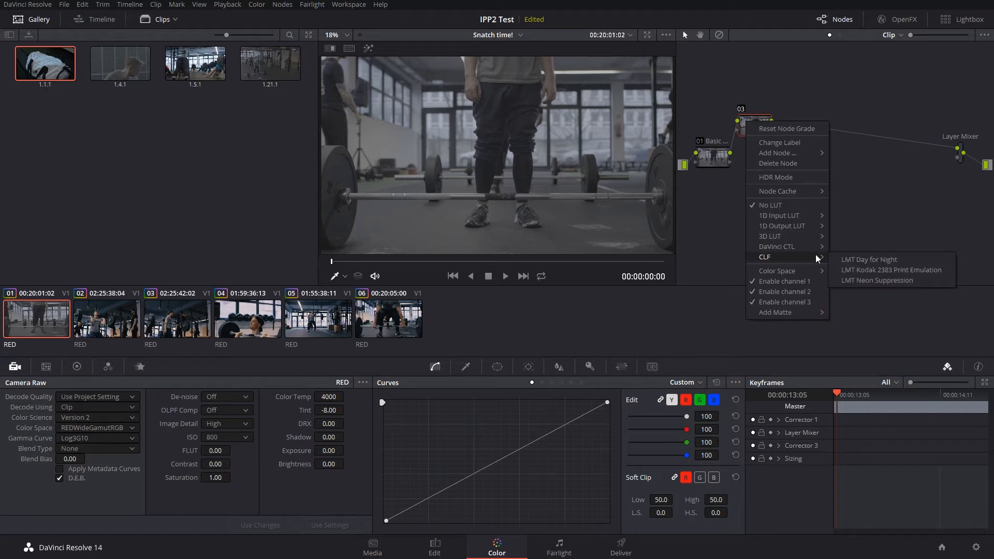
{"action": "mouse_move", "coordinate": [809, 235]}
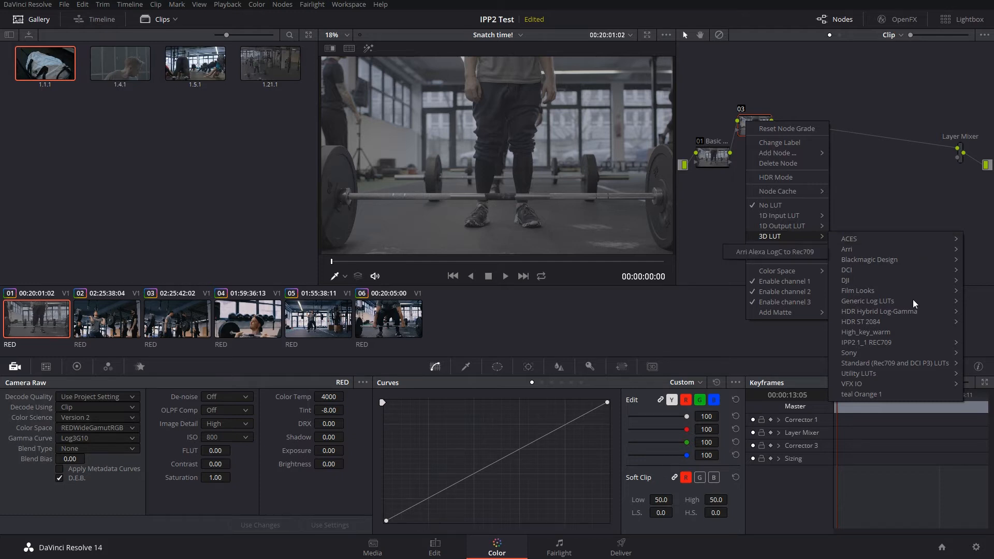
{"action": "mouse_move", "coordinate": [908, 343]}
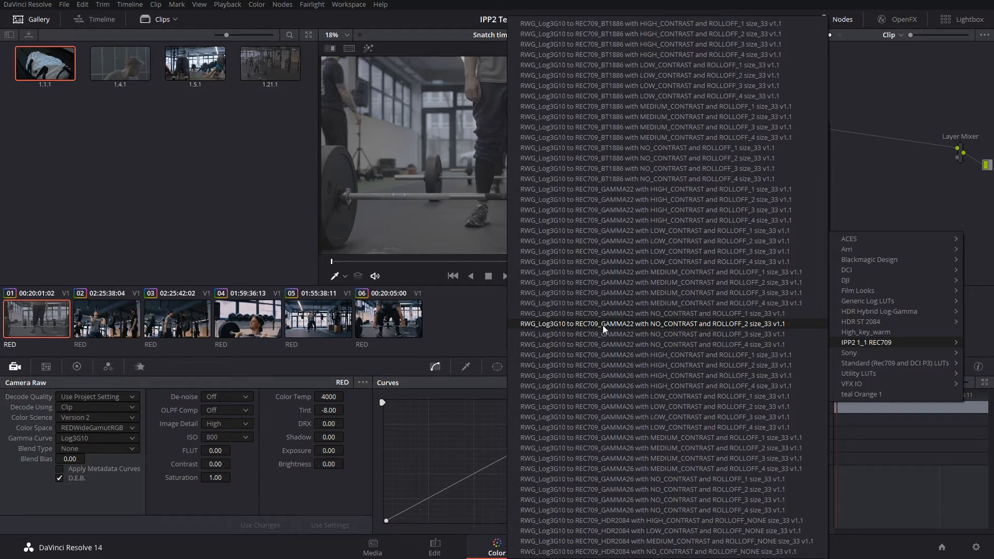
{"action": "left_click", "coordinate": [641, 117]}
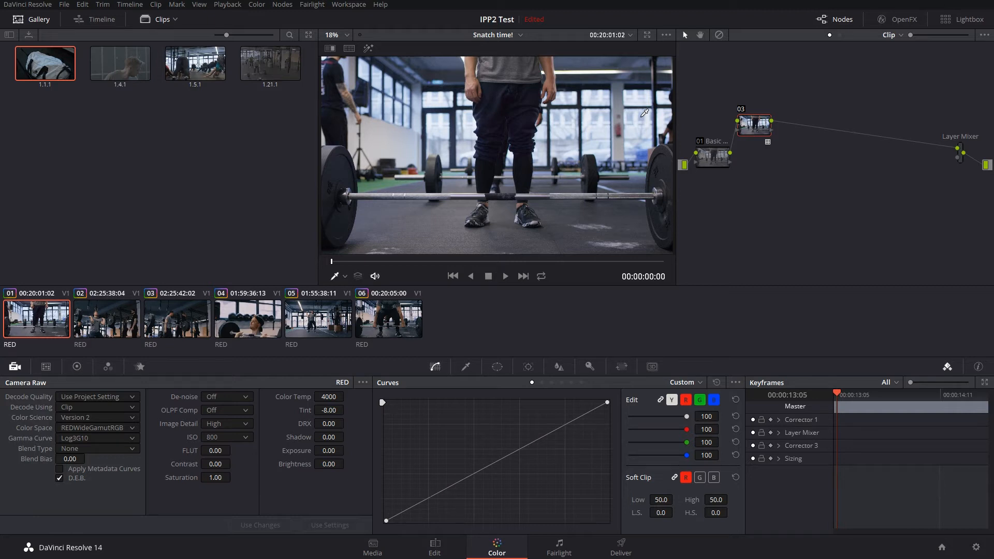
{"action": "right_click", "coordinate": [752, 122]}
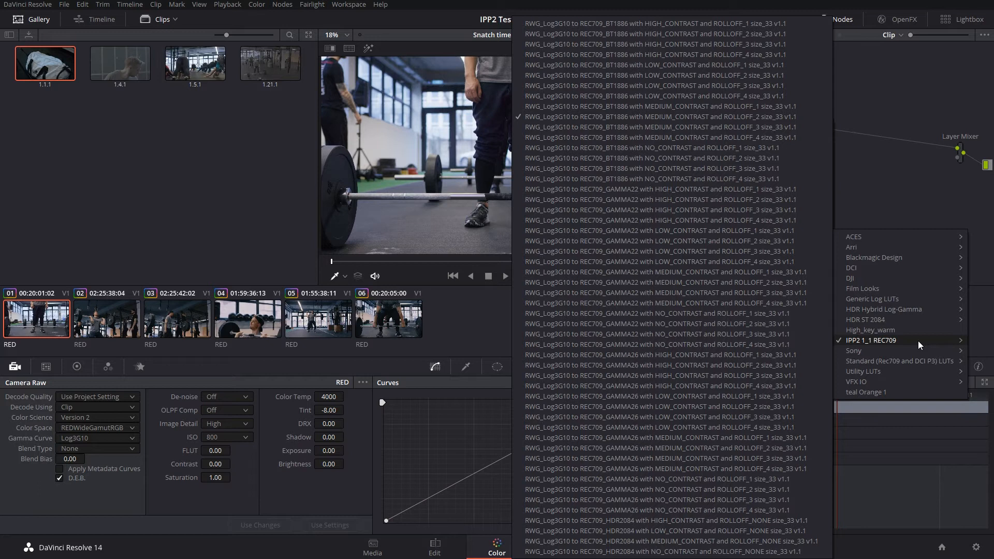
{"action": "left_click", "coordinate": [885, 170]}
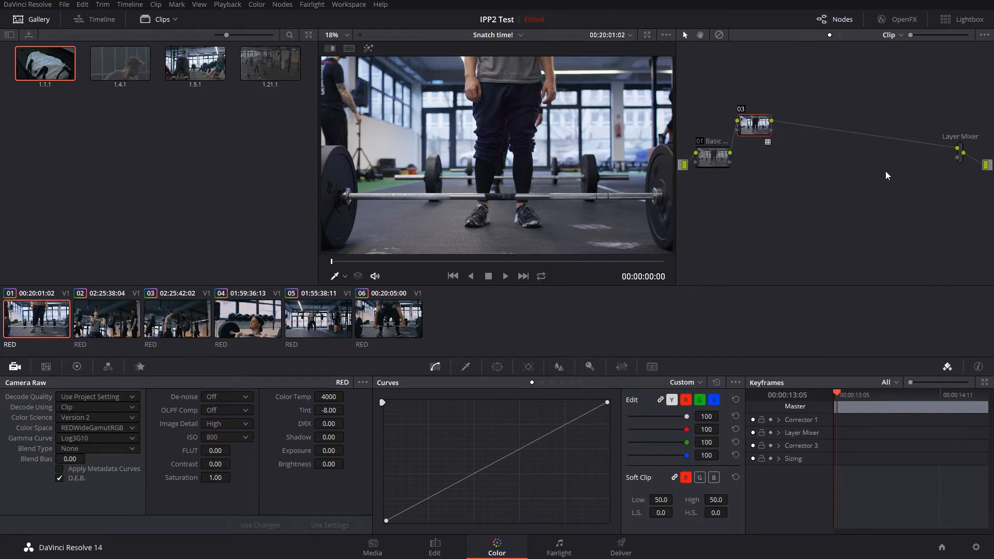
Step: Label node 03, which holds the conversion LUT, as "REC709" and position it after node 01
{"action": "left_click_drag", "start_coordinate": [765, 129], "coordinate": [773, 156]}
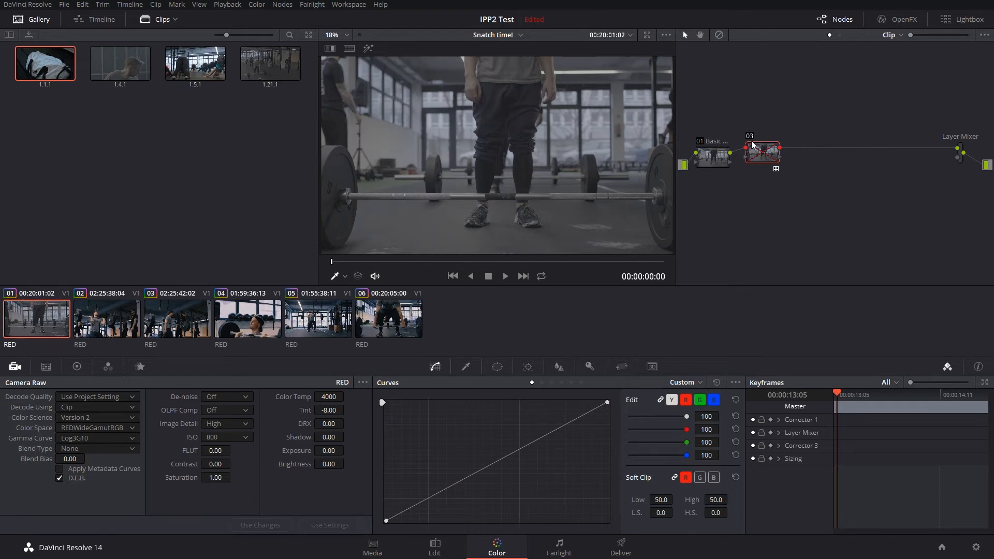
{"action": "left_click", "coordinate": [748, 136]}
{"action": "right_click", "coordinate": [754, 148]}
{"action": "left_click", "coordinate": [782, 172]}
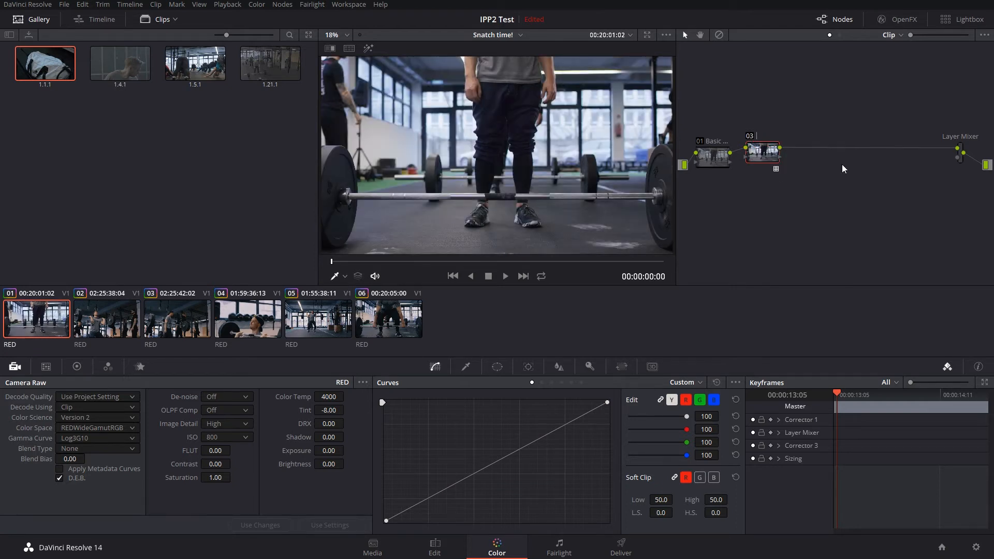
{"action": "type", "text": "Conver"}
{"action": "key", "text": "BackSpace"}
{"action": "key", "text": "BackSpace"}
{"action": "key", "text": "BackSpace"}
{"action": "key", "text": "BackSpace"}
{"action": "key", "text": "BackSpace"}
{"action": "key", "text": "BackSpace"}
{"action": "type", "text": "REC709"}
{"action": "left_click", "coordinate": [761, 150]}
{"action": "left_click_drag", "start_coordinate": [761, 146], "coordinate": [755, 136]}
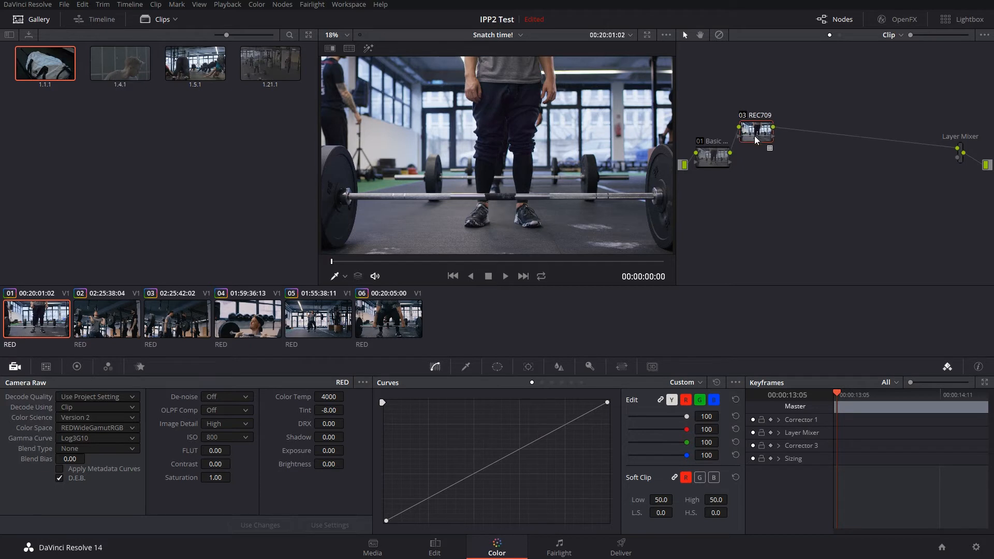
Step: Toggle the REC709 node off and on to compare the image with and without the conversion LUT
{"action": "key", "text": "ctrl+d"}
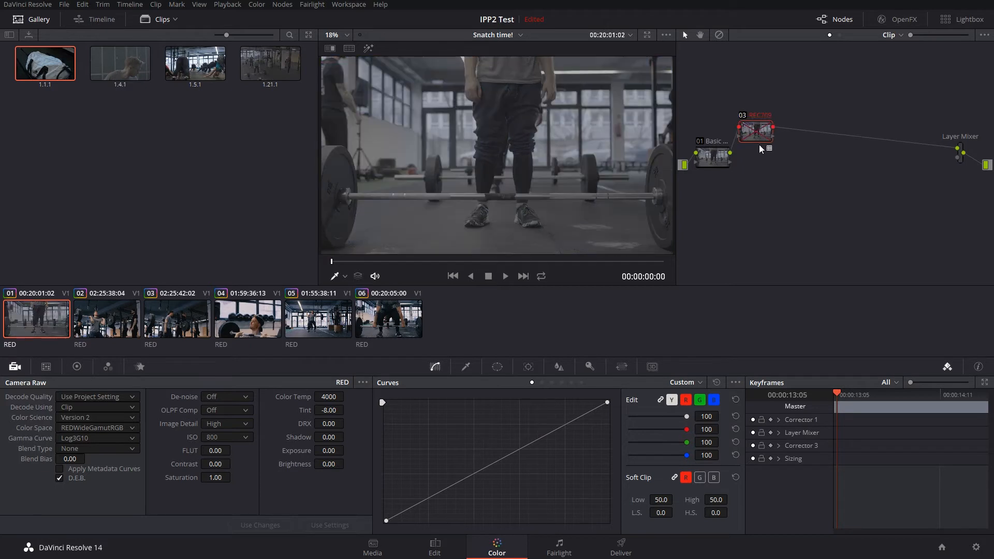
{"action": "key", "text": "ctrl+d"}
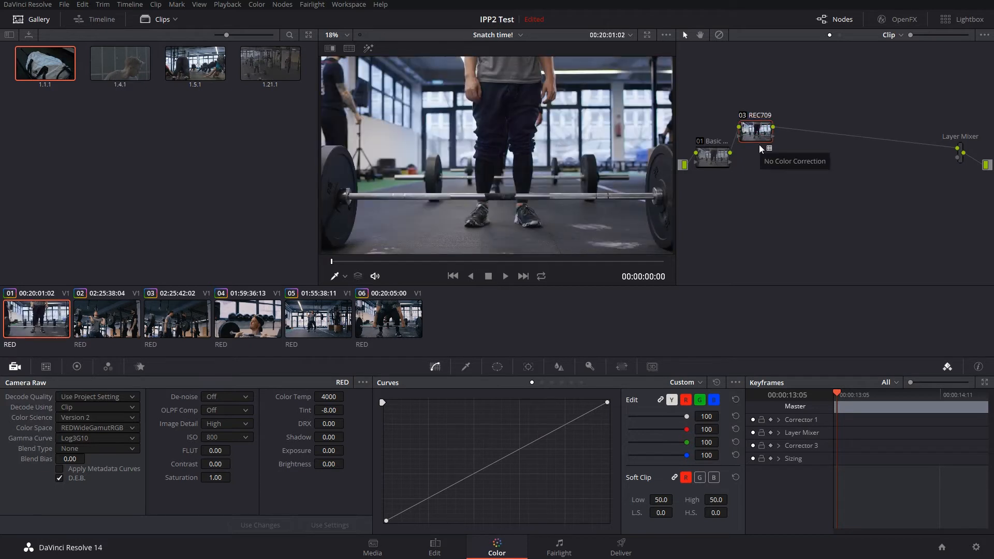
{"action": "left_click_drag", "start_coordinate": [722, 159], "coordinate": [724, 153]}
{"action": "left_click_drag", "start_coordinate": [741, 136], "coordinate": [744, 127]}
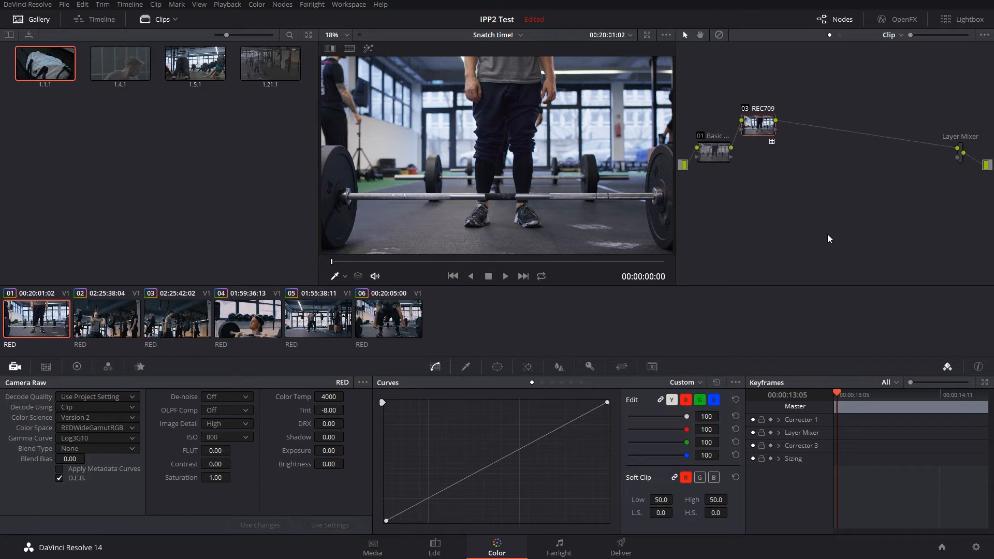
{"action": "left_click_drag", "start_coordinate": [763, 129], "coordinate": [760, 134]}
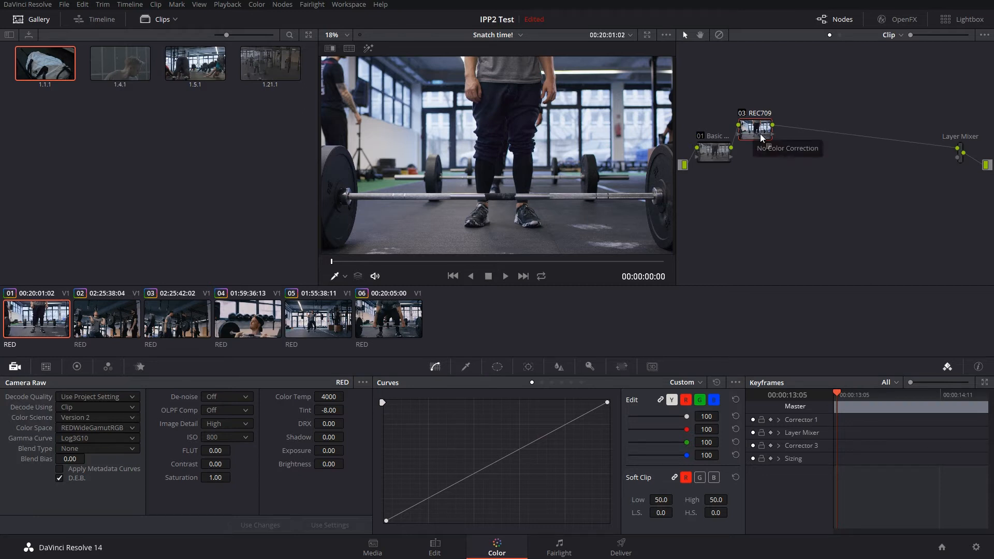
{"action": "key", "text": "ctrl+d"}
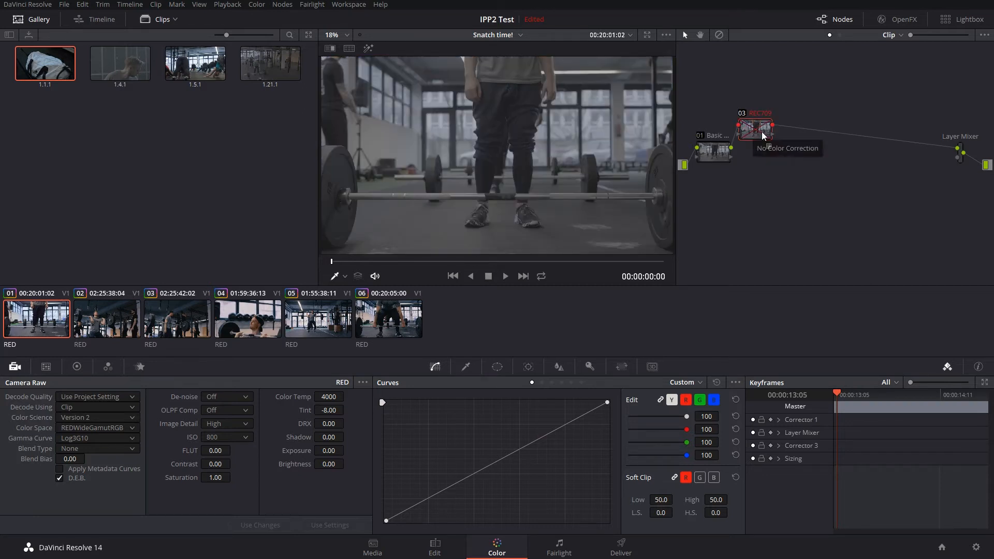
{"action": "key", "text": "ctrl+d"}
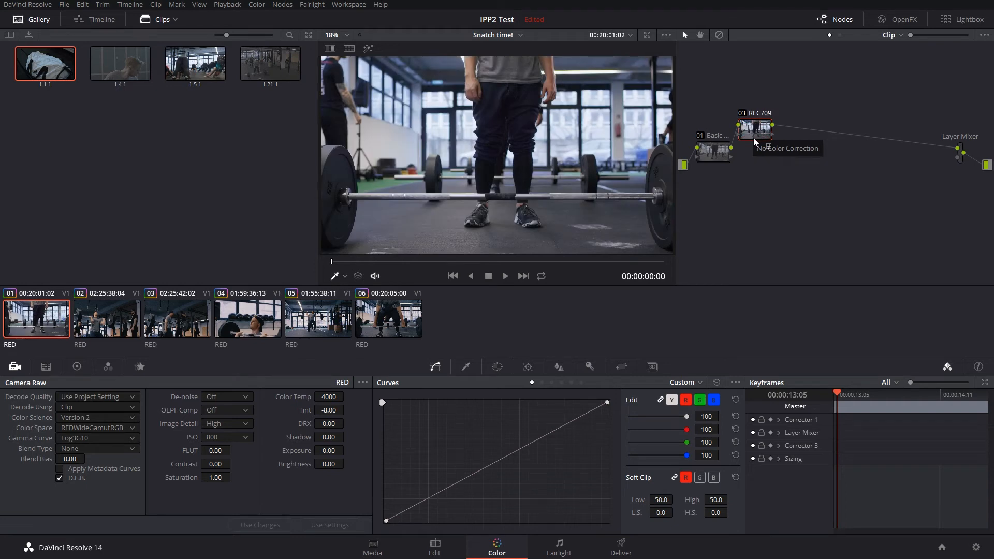
Step: Add a serial node after the REC709 node and line up the three nodes in a row
{"action": "key", "text": "alt+s"}
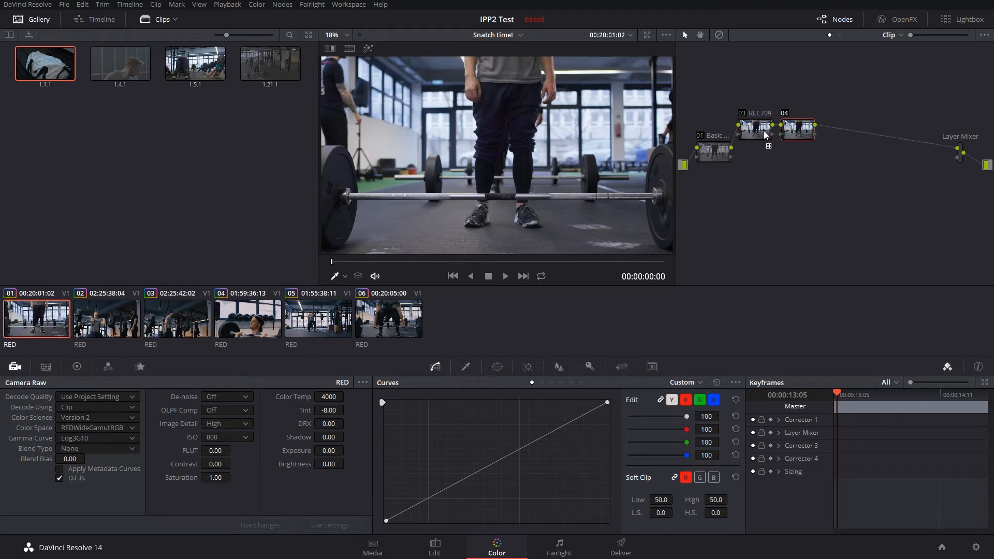
{"action": "left_click_drag", "start_coordinate": [788, 134], "coordinate": [794, 141]}
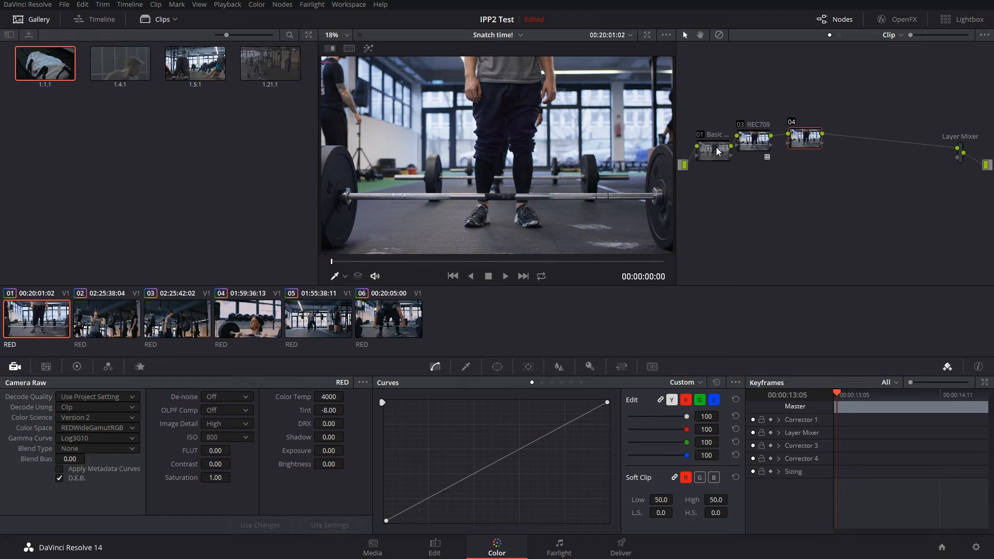
{"action": "left_click_drag", "start_coordinate": [715, 142], "coordinate": [714, 138]}
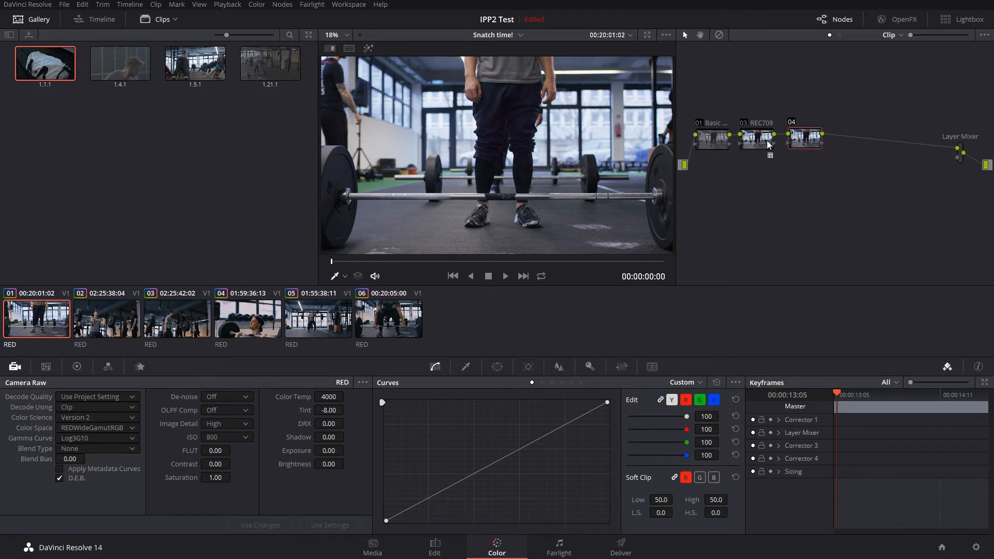
{"action": "left_click_drag", "start_coordinate": [796, 142], "coordinate": [791, 143]}
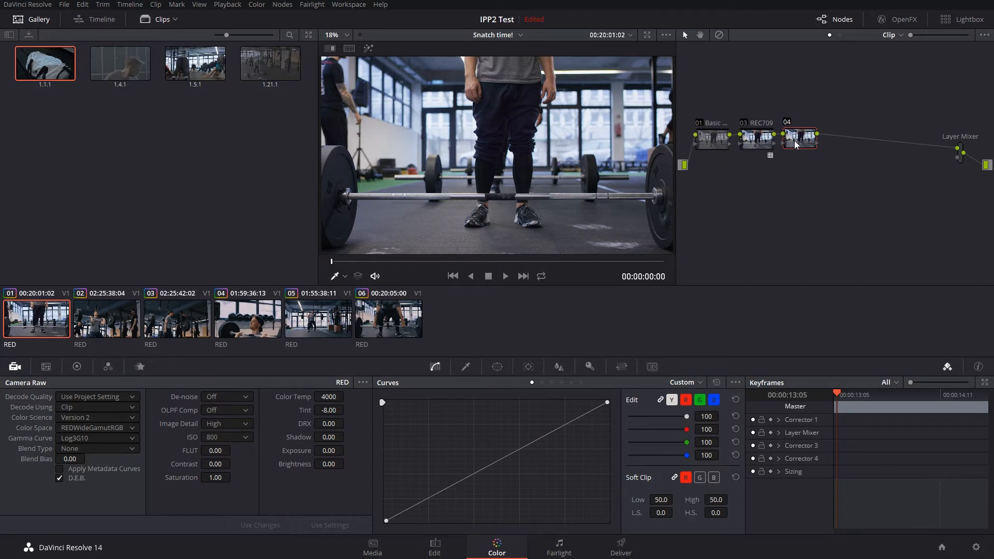
Step: Label node 04 as "Look"
{"action": "right_click", "coordinate": [792, 136]}
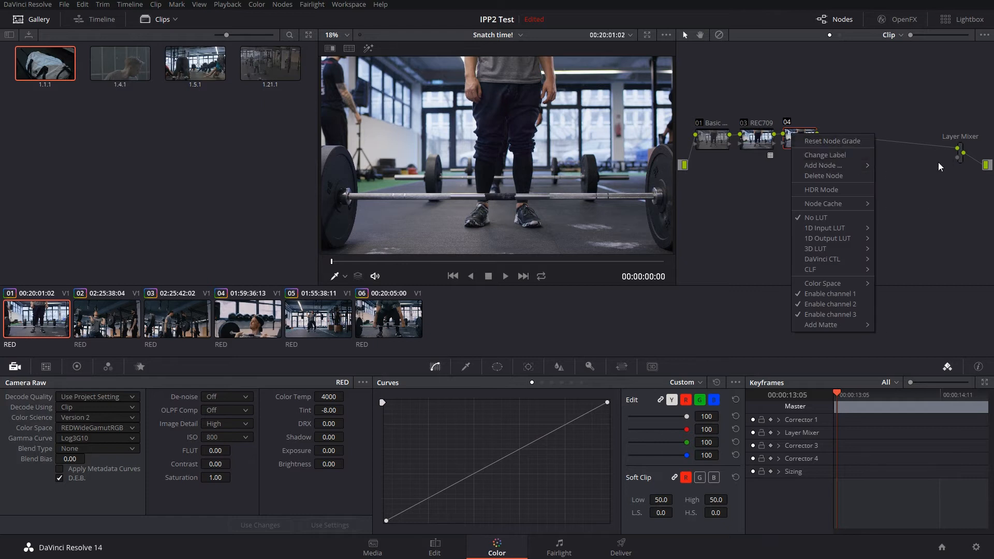
{"action": "left_click", "coordinate": [869, 155]}
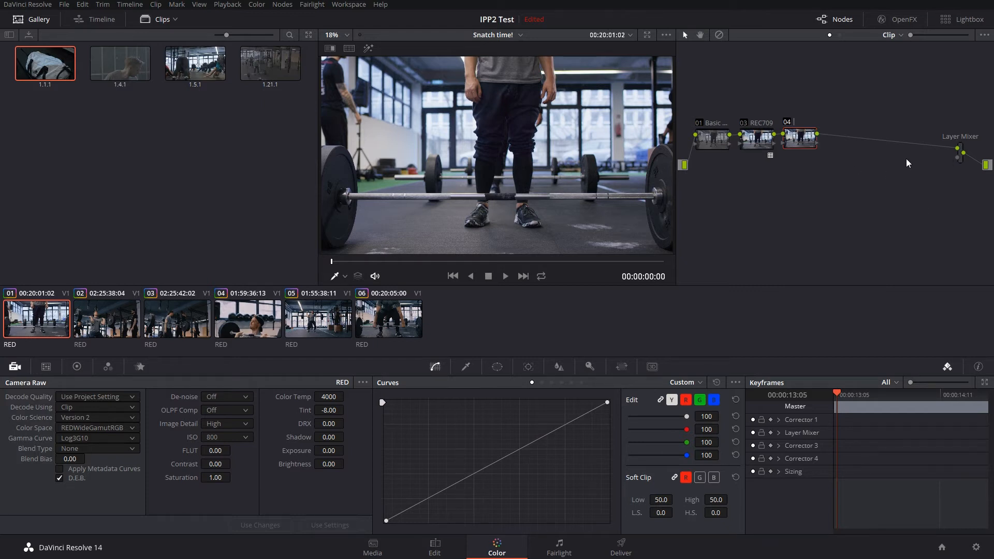
{"action": "type", "text": "Contras"}
{"action": "key", "text": "BackSpace"}
{"action": "key", "text": "BackSpace"}
{"action": "key", "text": "BackSpace"}
{"action": "key", "text": "BackSpace"}
{"action": "key", "text": "BackSpace"}
{"action": "key", "text": "BackSpace"}
{"action": "key", "text": "BackSpace"}
{"action": "type", "text": "Look"}
{"action": "key", "text": "Return"}
Step: Try tinting the image on the Look node with the Lift, Gamma and Gain color wheels, and reset all the wheels
{"action": "right_click", "coordinate": [800, 142]}
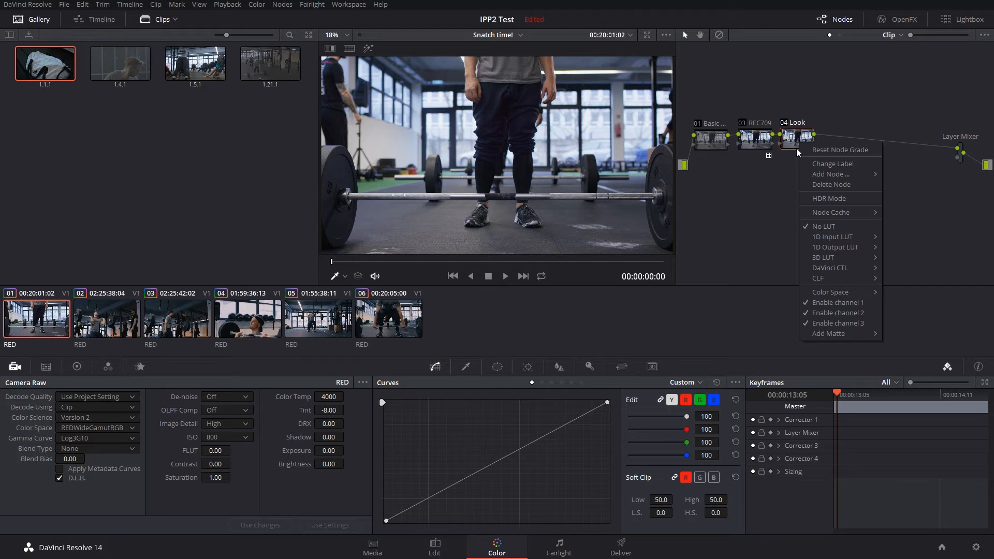
{"action": "left_click", "coordinate": [793, 139]}
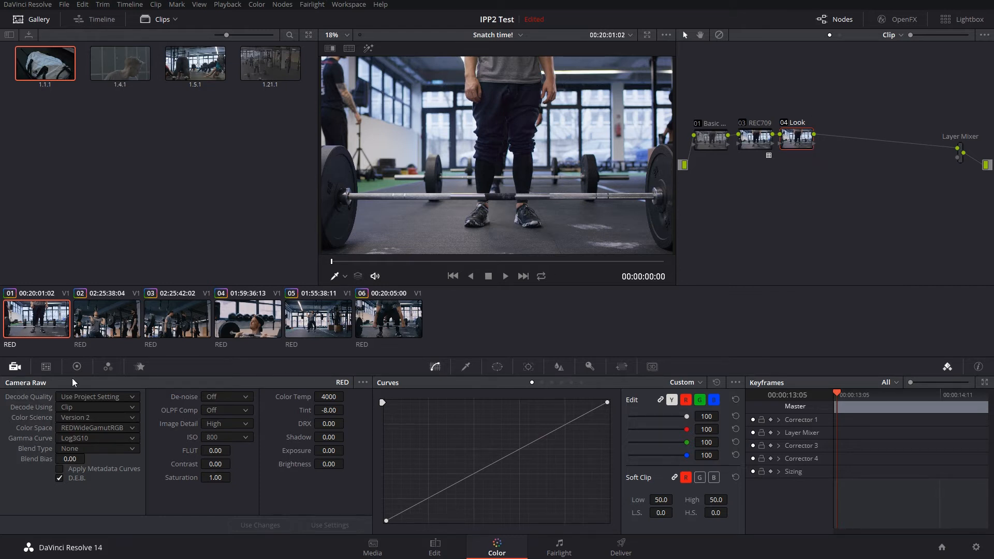
{"action": "left_click", "coordinate": [82, 368]}
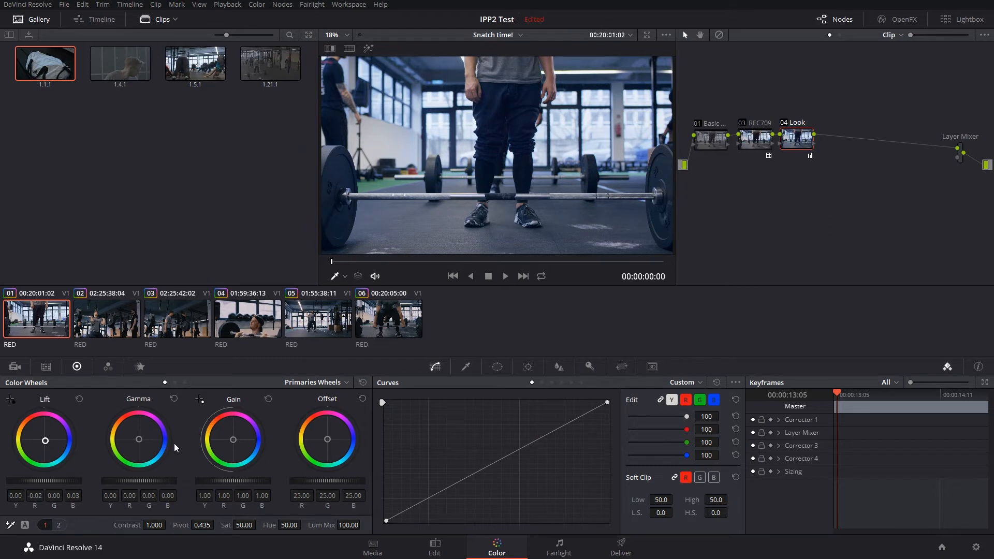
{"action": "left_click_drag", "start_coordinate": [137, 440], "coordinate": [136, 437]}
{"action": "left_click_drag", "start_coordinate": [234, 440], "coordinate": [232, 439]}
{"action": "left_click", "coordinate": [362, 382]}
Step: Apply the VF-Sirius 3D LUT from the Vintage Films group of the Standard (Rec709 and DCI P3) LUTs to the Look node
{"action": "left_click_drag", "start_coordinate": [712, 142], "coordinate": [785, 139]}
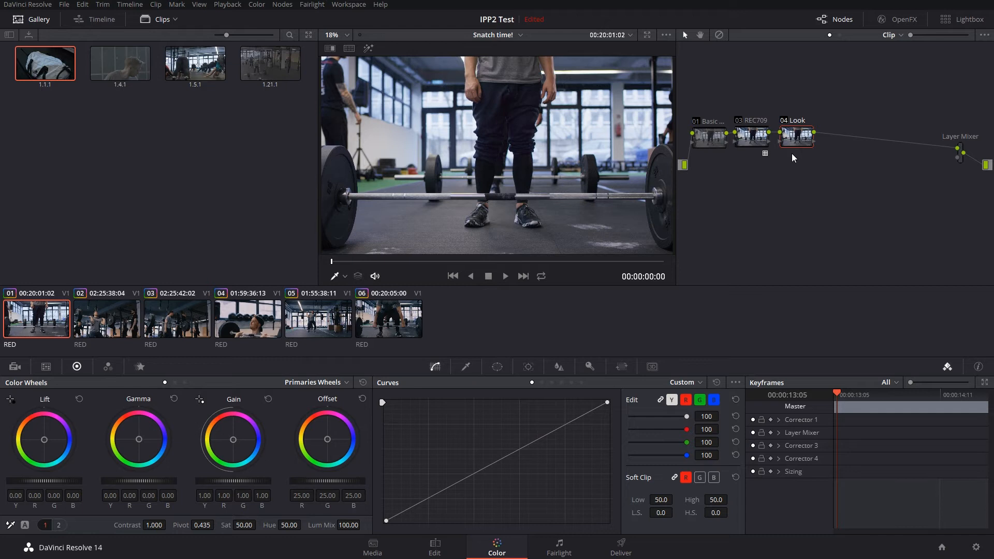
{"action": "right_click", "coordinate": [798, 138]}
{"action": "mouse_move", "coordinate": [840, 251]}
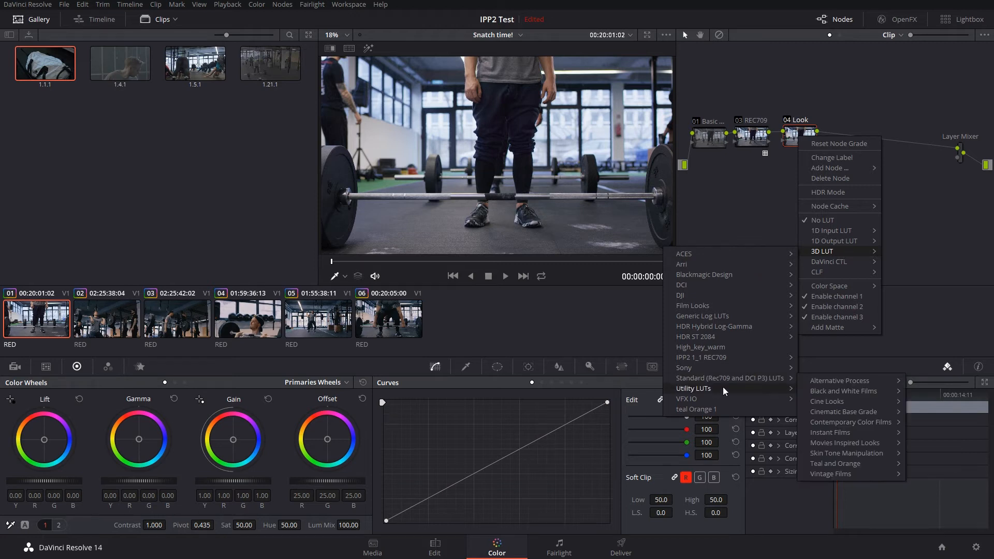
{"action": "mouse_move", "coordinate": [725, 379]}
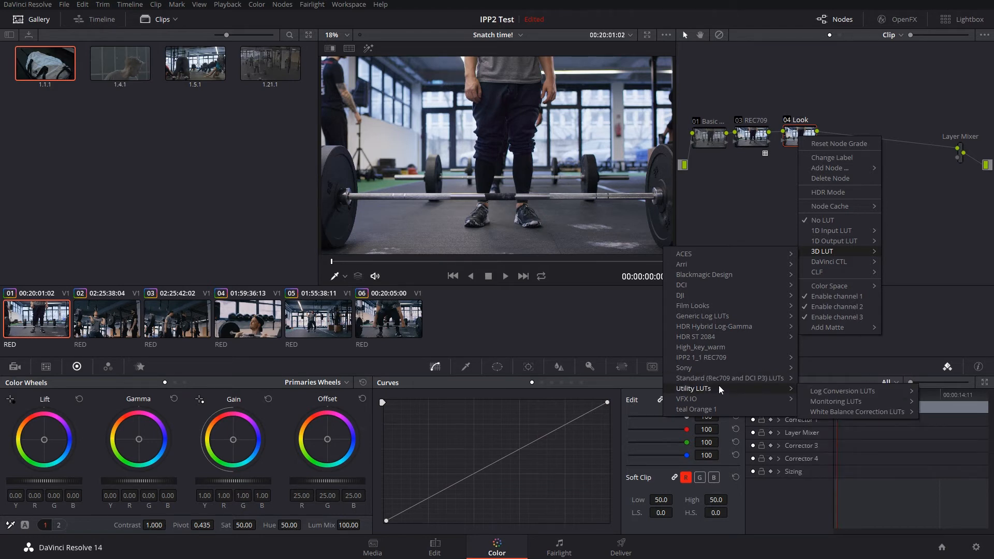
{"action": "mouse_move", "coordinate": [824, 392]}
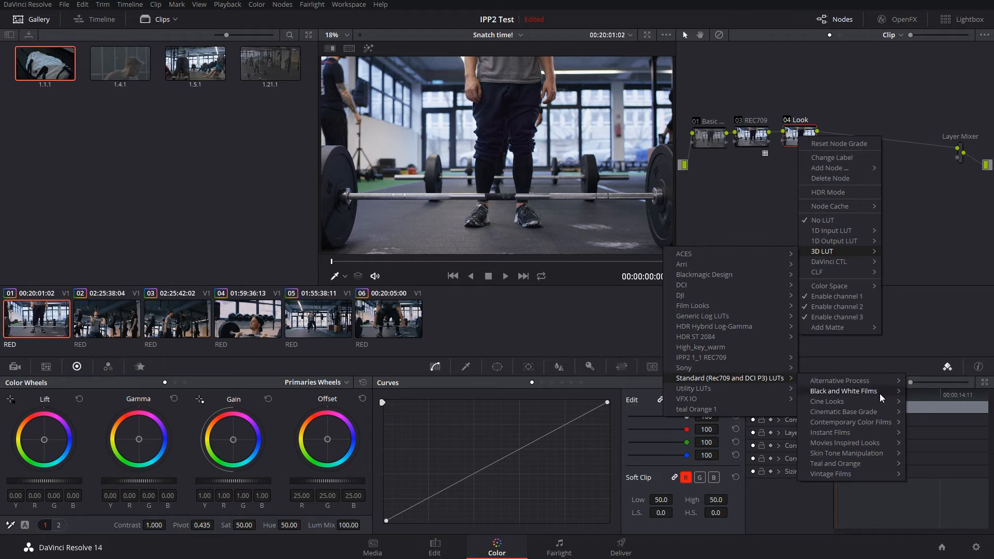
{"action": "mouse_move", "coordinate": [865, 476]}
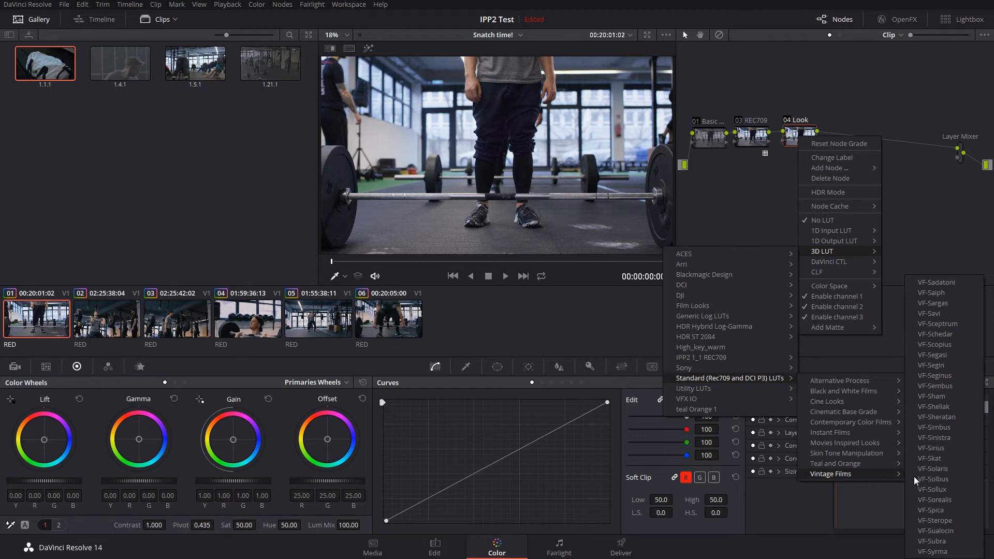
{"action": "left_click", "coordinate": [939, 449]}
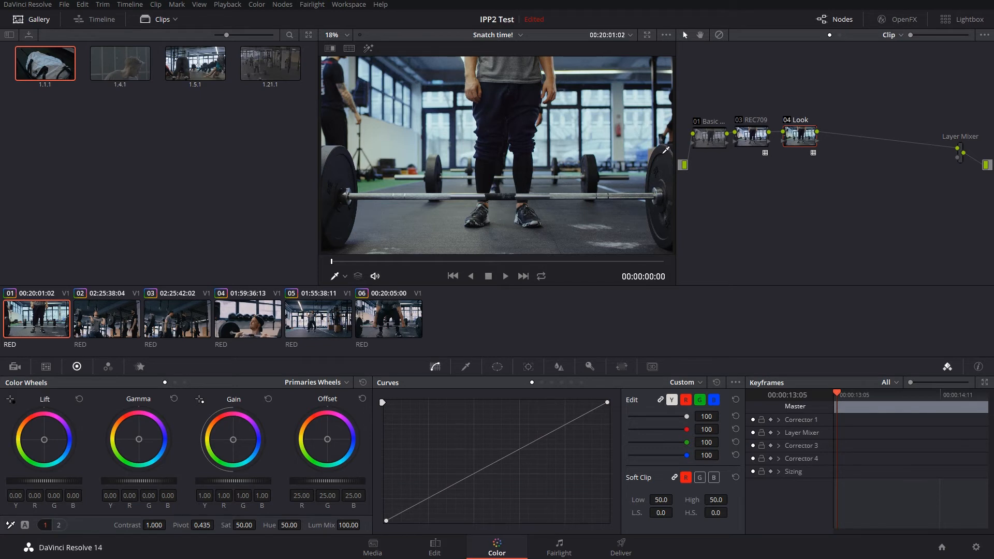
Step: Toggle the Look node off and on repeatedly to compare the image with and without the creative LUT
{"action": "key", "text": "ctrl+d"}
{"action": "key", "text": "ctrl+d"}
{"action": "key", "text": "ctrl+d"}
{"action": "key", "text": "ctrl+d"}
{"action": "key", "text": "ctrl+d"}
{"action": "key", "text": "ctrl+d"}
{"action": "key", "text": "ctrl+d"}
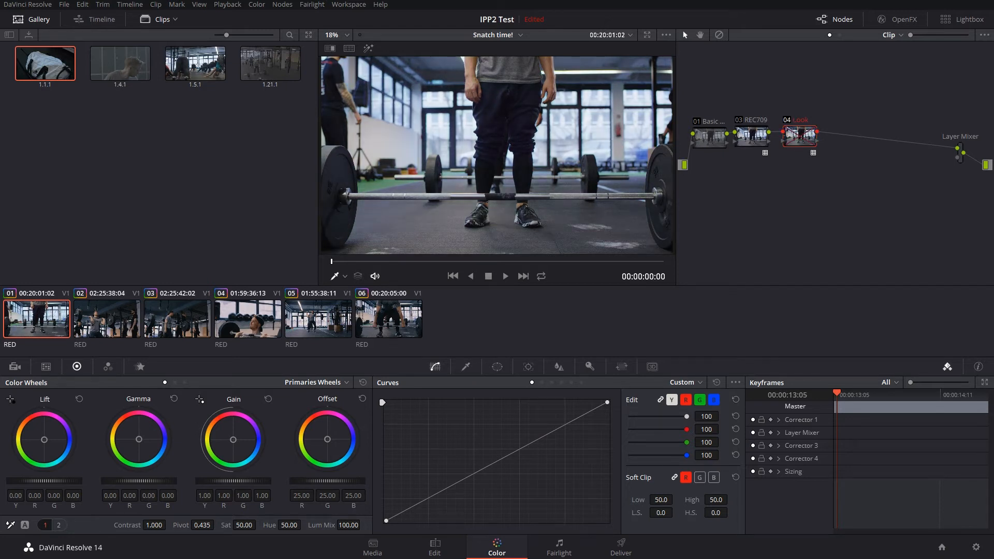
Step: Check the graded first clip in the Parade, Waveform, Vectorscope and Histogram scopes, and close the scopes window
{"action": "key", "text": "ctrl+shift+w"}
{"action": "left_click_drag", "start_coordinate": [67, 42], "coordinate": [363, 28]}
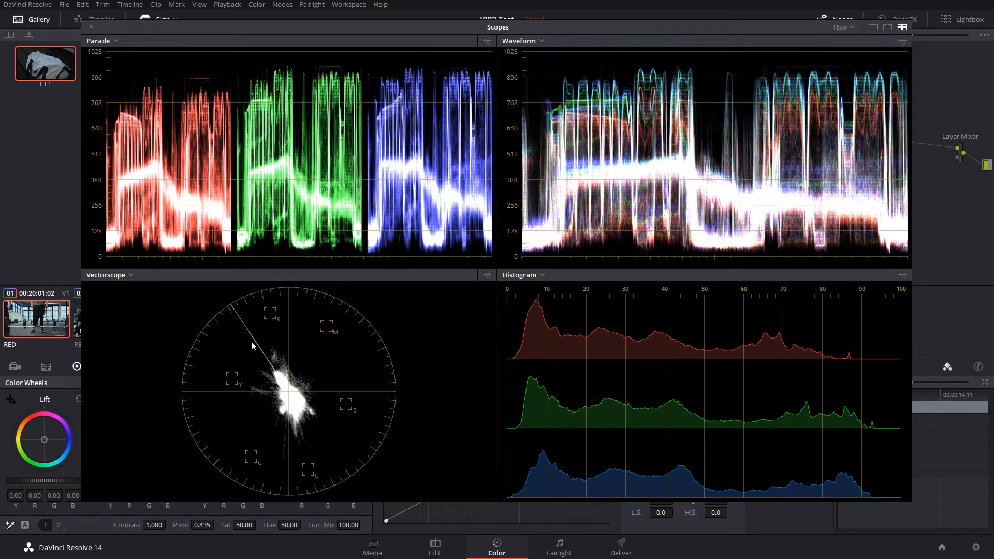
{"action": "key", "text": "ctrl+shift+w"}
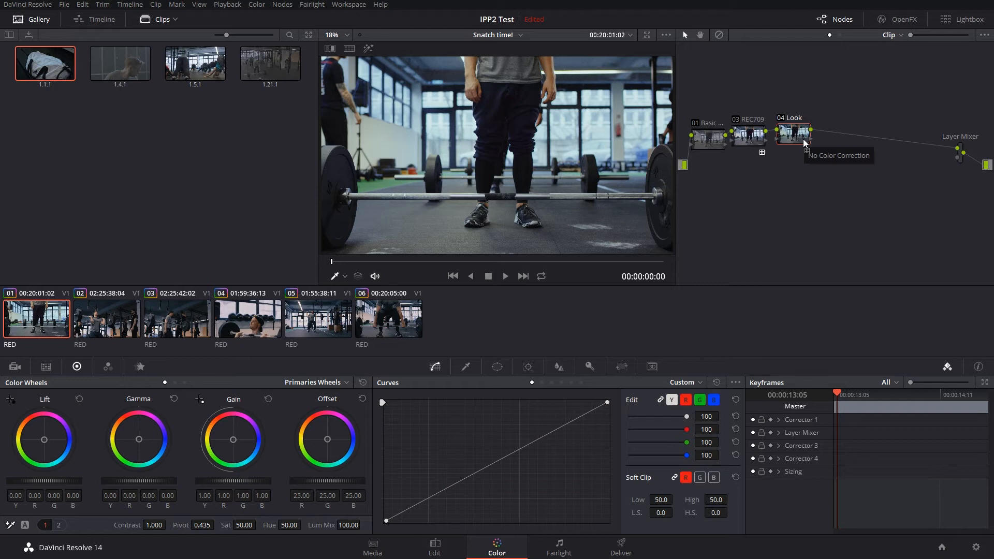
Step: Scrub and play through the first clip to review the grade, stopping at 00:00:01:02
{"action": "left_click_drag", "start_coordinate": [340, 262], "coordinate": [591, 265]}
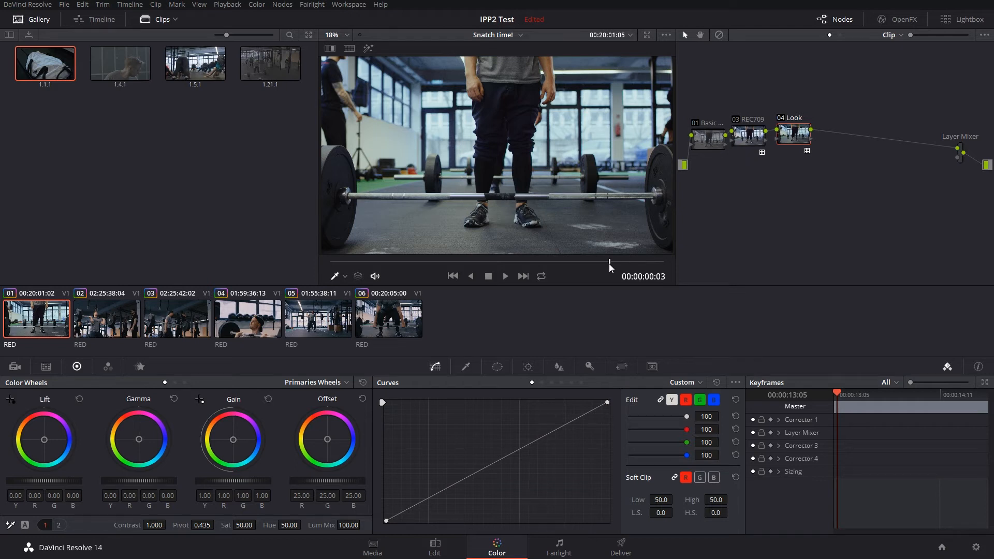
{"action": "key", "text": "space"}
{"action": "left_click_drag", "start_coordinate": [565, 265], "coordinate": [537, 266]}
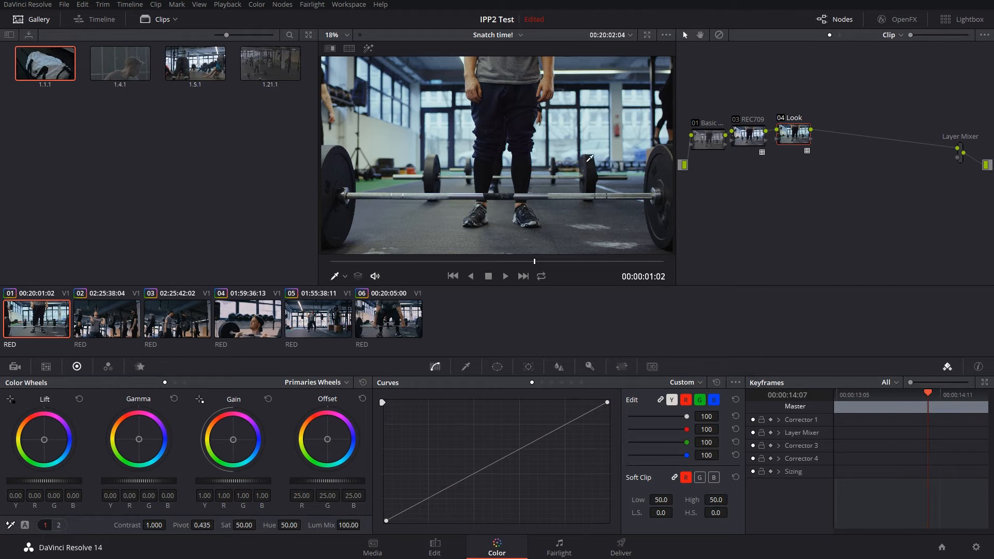
Step: Try lowering the Gain to 0.60 on a new serial node after Look, undo it and delete the node
{"action": "key", "text": "alt+s"}
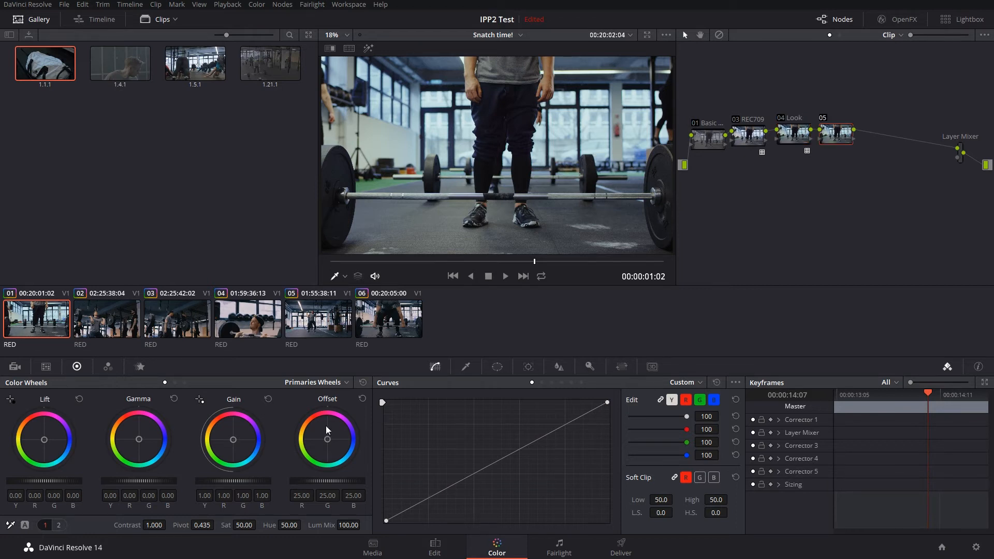
{"action": "left_click_drag", "start_coordinate": [233, 481], "coordinate": [201, 481]}
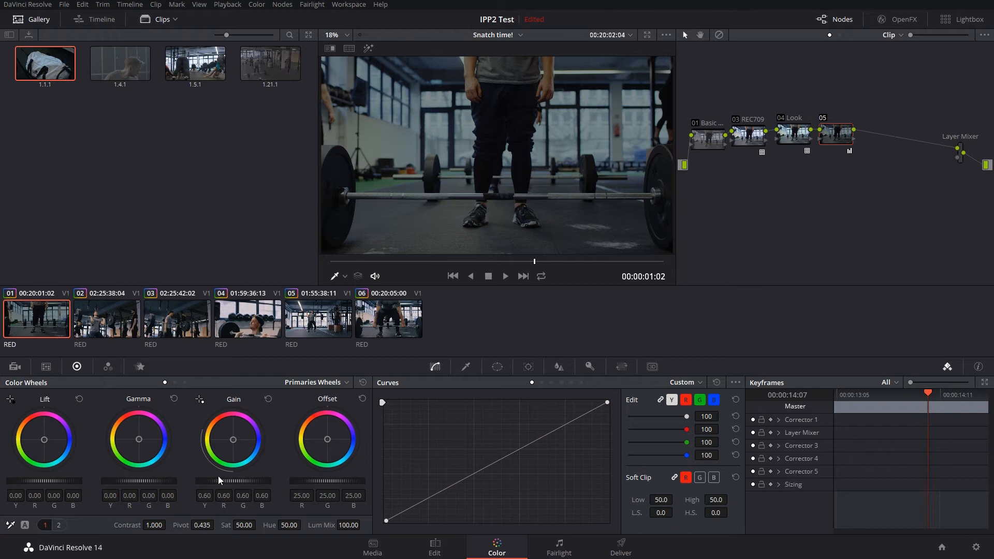
{"action": "key", "text": "ctrl+z"}
{"action": "key", "text": "Delete"}
{"action": "left_click", "coordinate": [795, 138]}
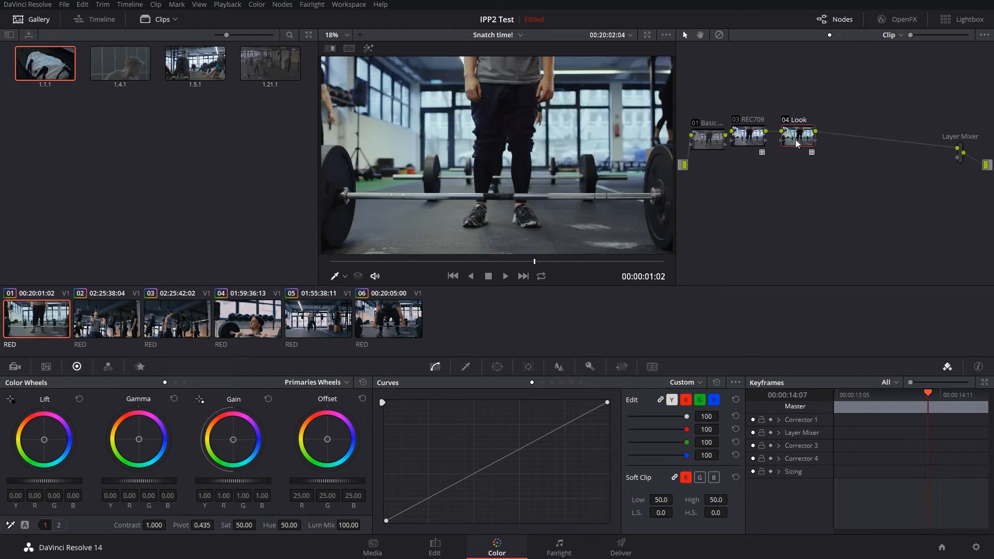
Step: Inspect the custom curve on node 04 of the second clip, and return to the first clip
{"action": "left_click", "coordinate": [82, 325]}
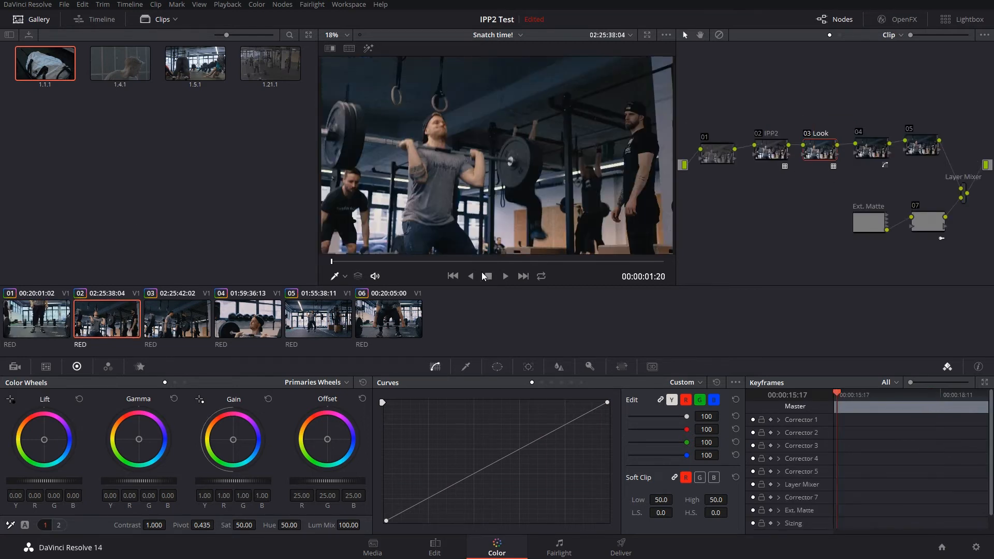
{"action": "left_click", "coordinate": [872, 148]}
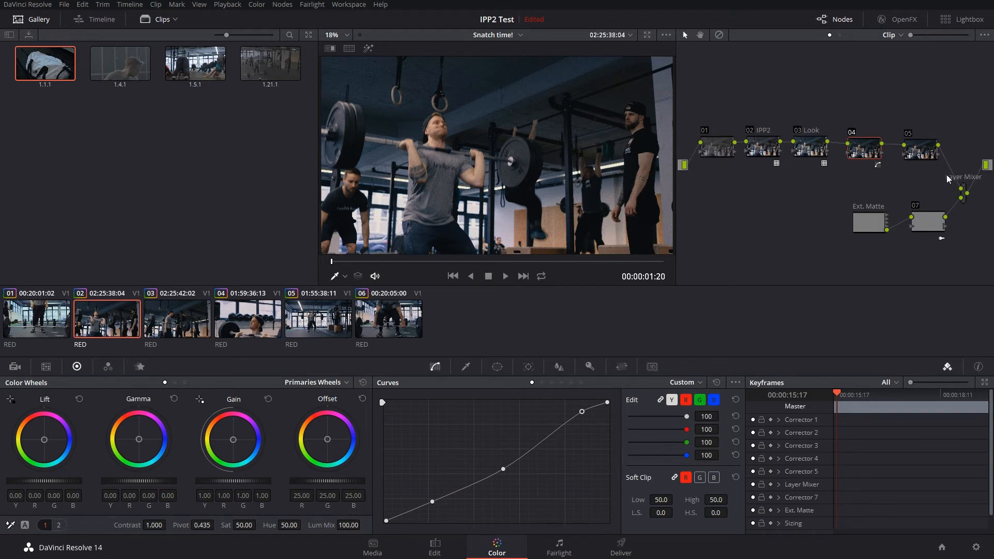
{"action": "left_click", "coordinate": [25, 325]}
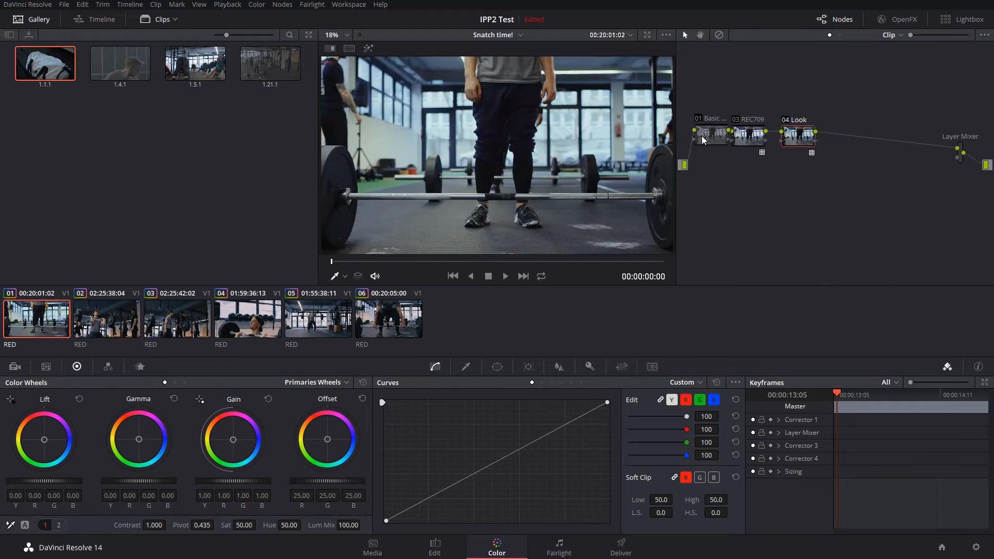
Step: Tidy the node chain of the first clip and add serial node 05 after the Look node
{"action": "left_click", "coordinate": [755, 138]}
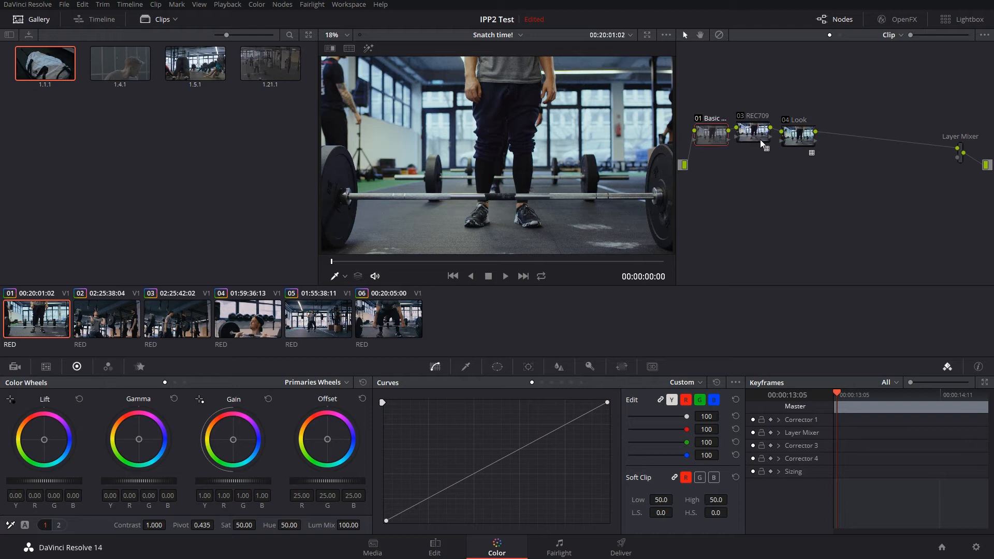
{"action": "left_click_drag", "start_coordinate": [802, 138], "coordinate": [793, 141]}
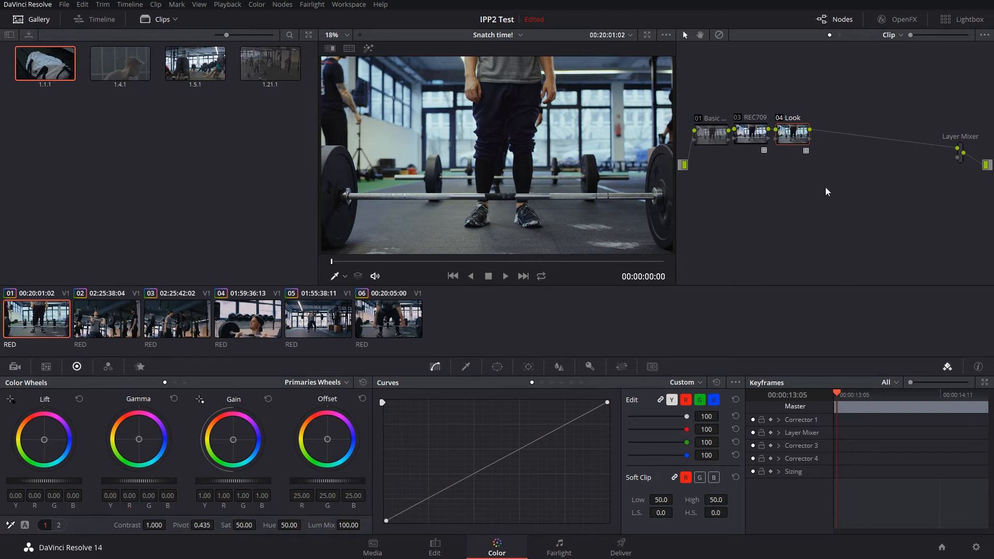
{"action": "key", "text": "alt+s"}
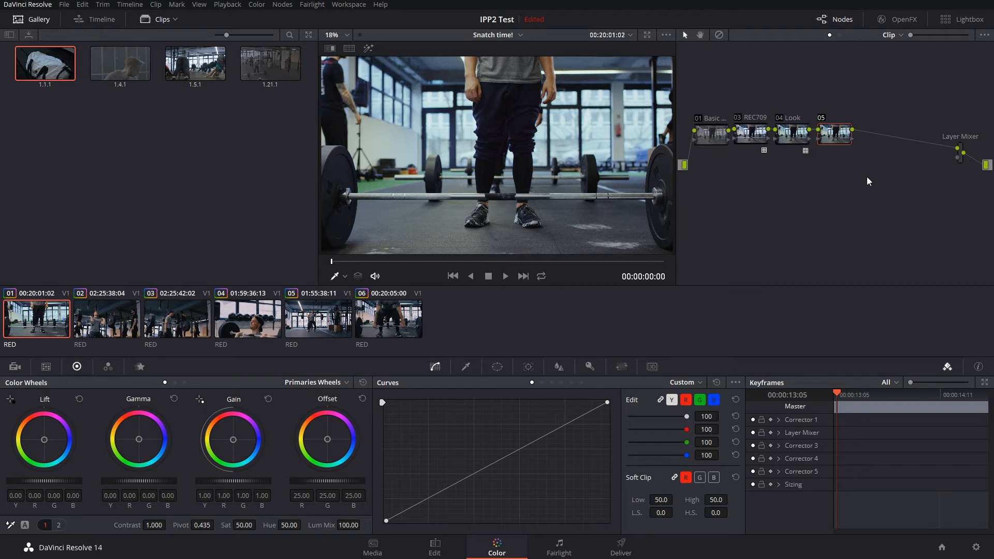
{"action": "left_click_drag", "start_coordinate": [829, 139], "coordinate": [830, 140]}
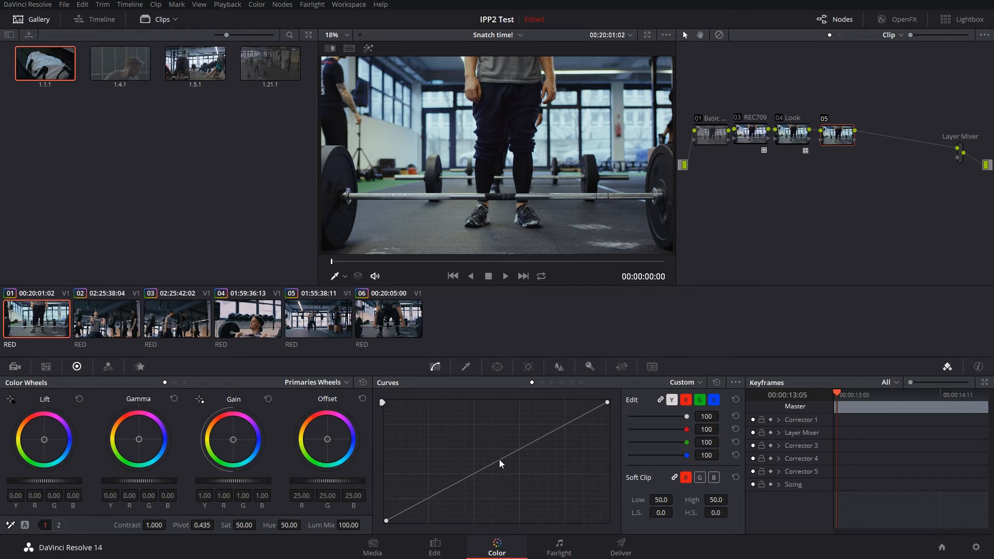
Step: Try lifting the midtones of node 05 with a three-point custom curve, and reset the curve
{"action": "left_click", "coordinate": [449, 485]}
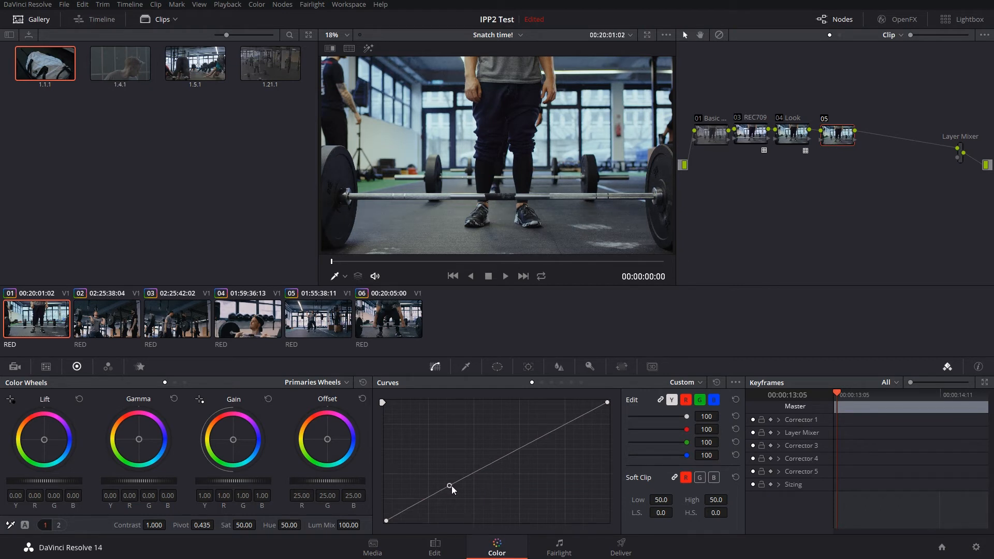
{"action": "left_click", "coordinate": [550, 433]}
{"action": "left_click_drag", "start_coordinate": [494, 459], "coordinate": [494, 449]}
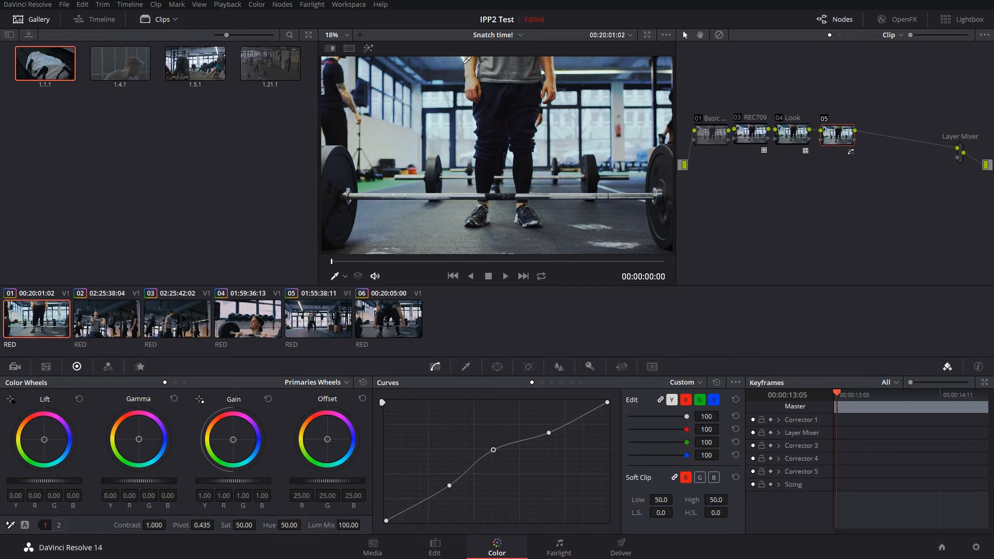
{"action": "left_click_drag", "start_coordinate": [495, 452], "coordinate": [494, 451]}
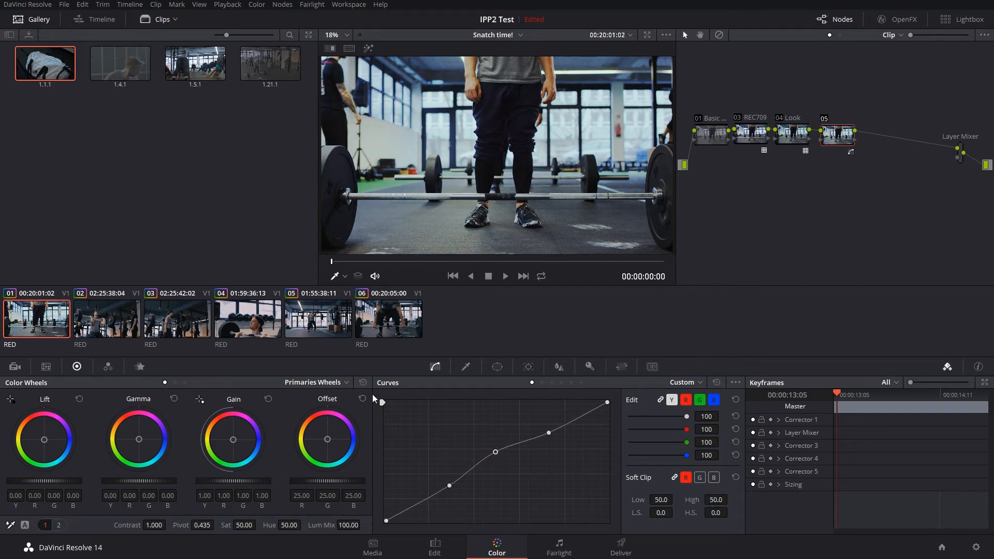
{"action": "left_click", "coordinate": [716, 383]}
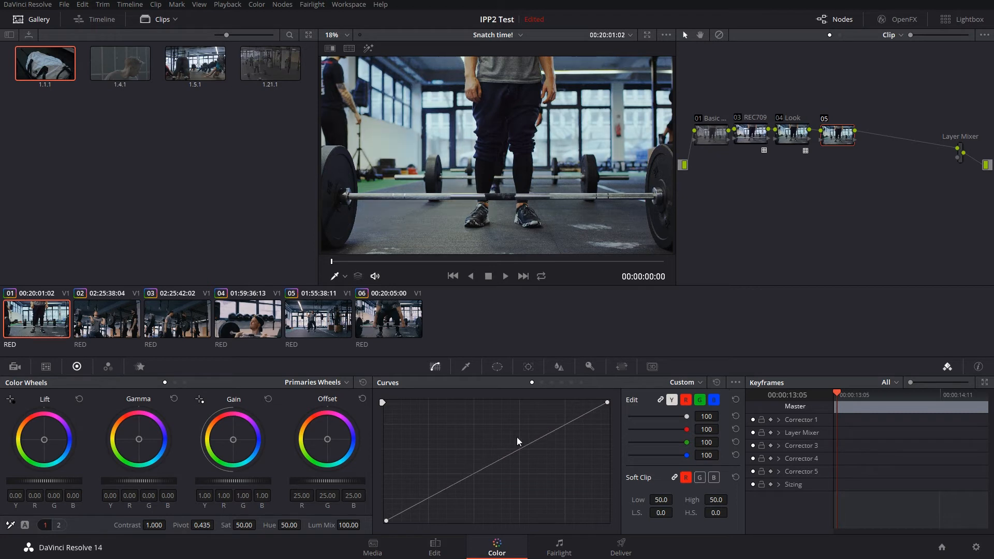
Step: Raise the shadows slightly with one low point on node 05's custom curve, and compare the image with the node off and on
{"action": "left_click_drag", "start_coordinate": [434, 495], "coordinate": [427, 494]}
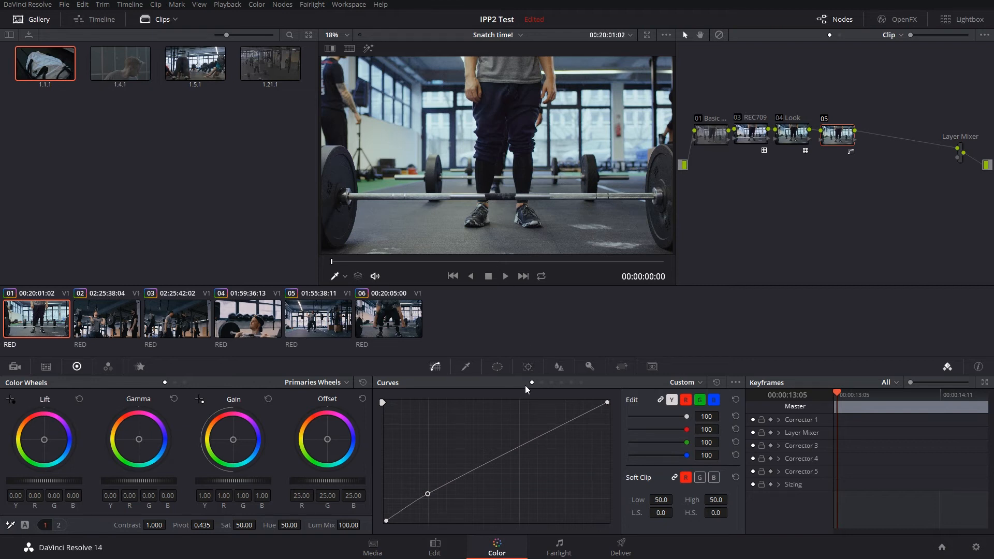
{"action": "key", "text": "ctrl+d"}
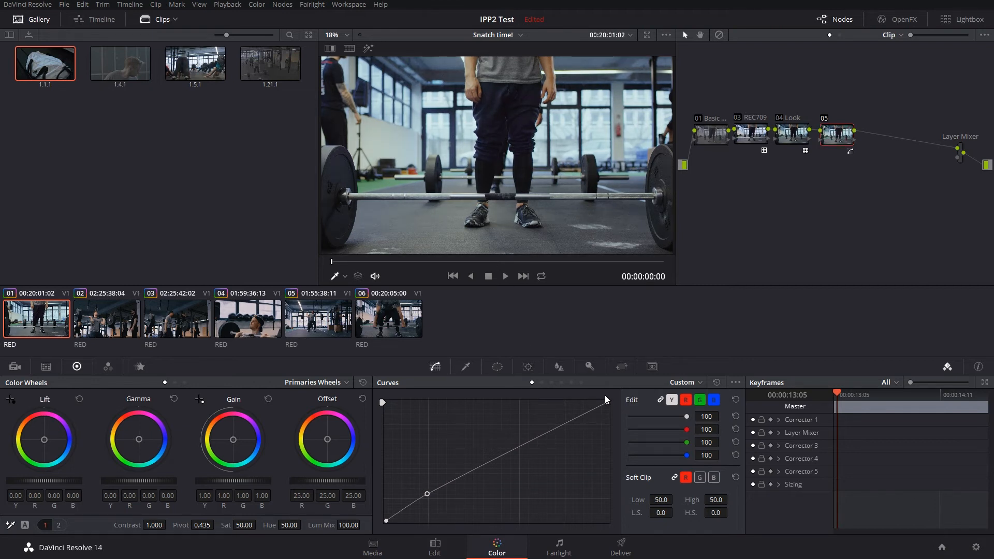
{"action": "key", "text": "ctrl+d"}
{"action": "key", "text": "ctrl+d"}
{"action": "key", "text": "ctrl+d"}
Step: Add serial node 06 with a tall circular window around the standing man, about 50 in size with softness 5.70
{"action": "key", "text": "alt+s"}
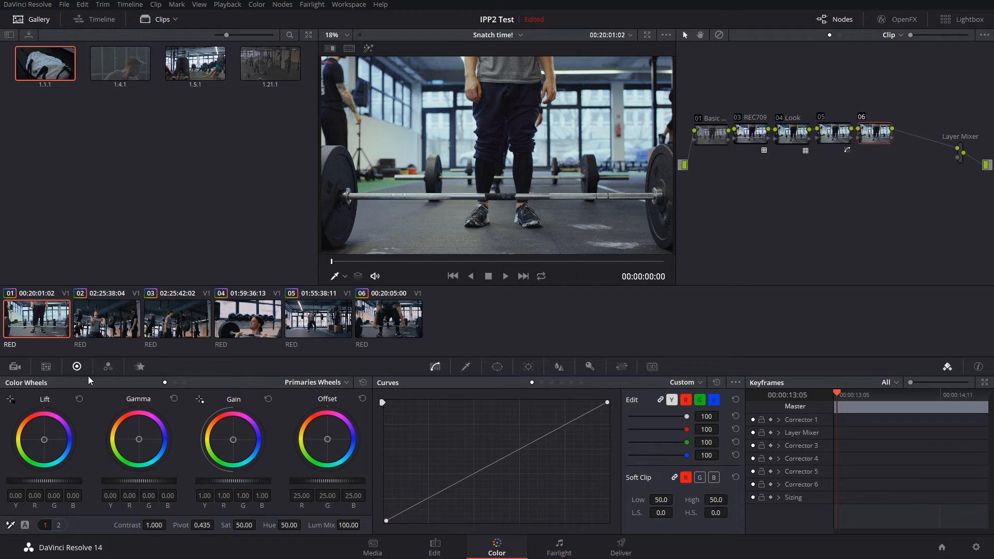
{"action": "left_click", "coordinate": [497, 367]}
{"action": "left_click", "coordinate": [396, 450]}
{"action": "left_click_drag", "start_coordinate": [498, 69], "coordinate": [498, 56]}
{"action": "left_click_drag", "start_coordinate": [499, 154], "coordinate": [443, 133]}
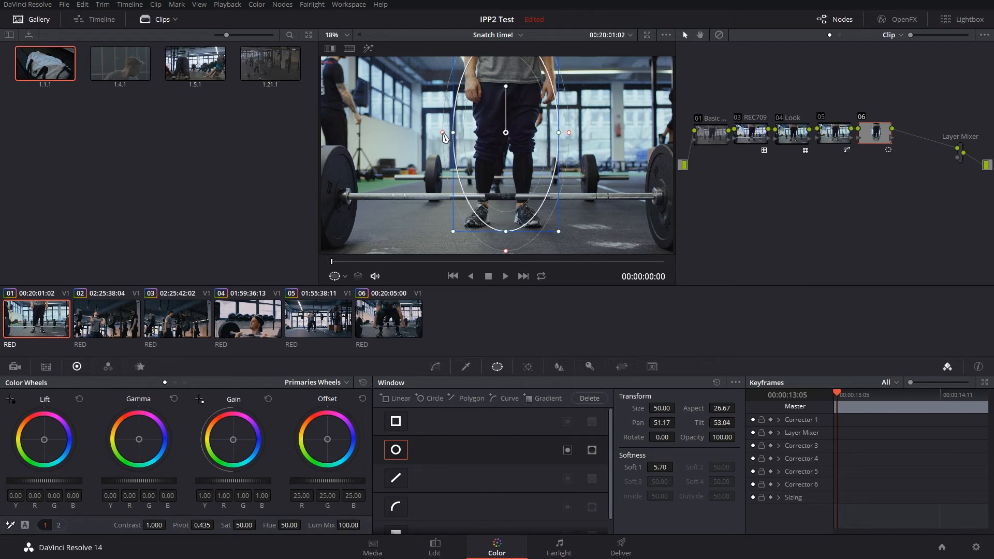
Step: Highlight node 06's circular window, invert it to affect the background, and reposition and widen it to size 51.12 and aspect 29.06
{"action": "key", "text": "shift+h"}
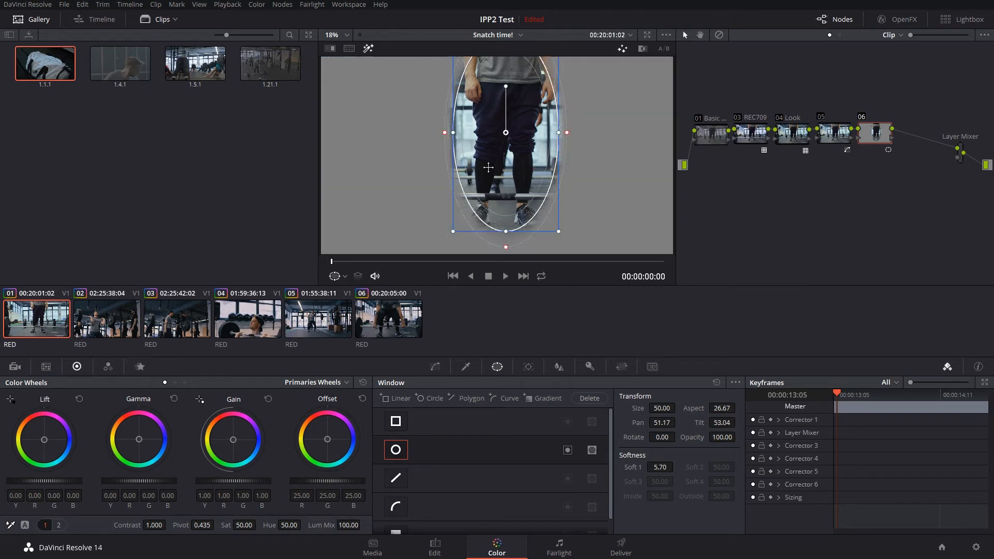
{"action": "left_click_drag", "start_coordinate": [507, 129], "coordinate": [505, 126]}
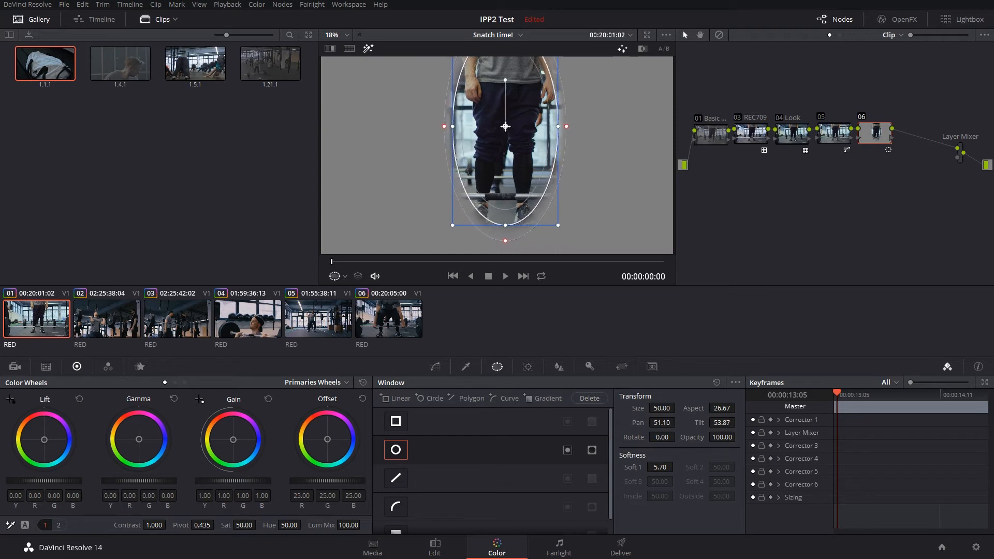
{"action": "left_click", "coordinate": [570, 452]}
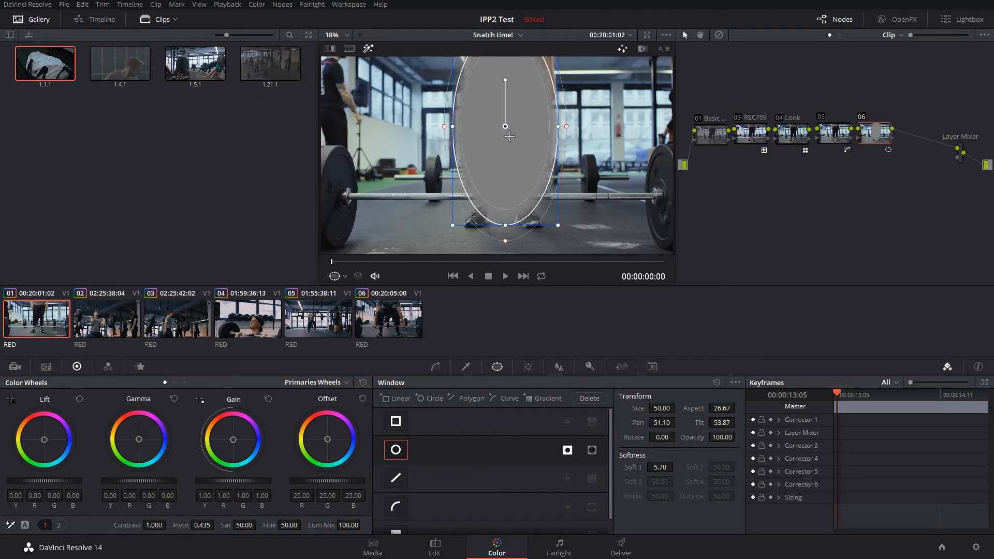
{"action": "left_click_drag", "start_coordinate": [561, 128], "coordinate": [565, 128]}
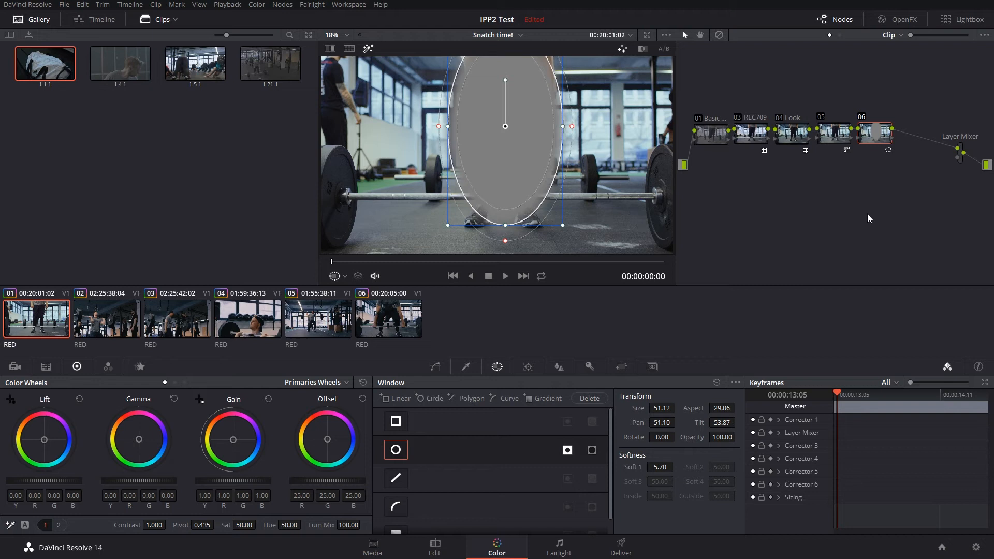
Step: Track the circular window forward through the whole clip, and return to the first frame
{"action": "left_click", "coordinate": [528, 367]}
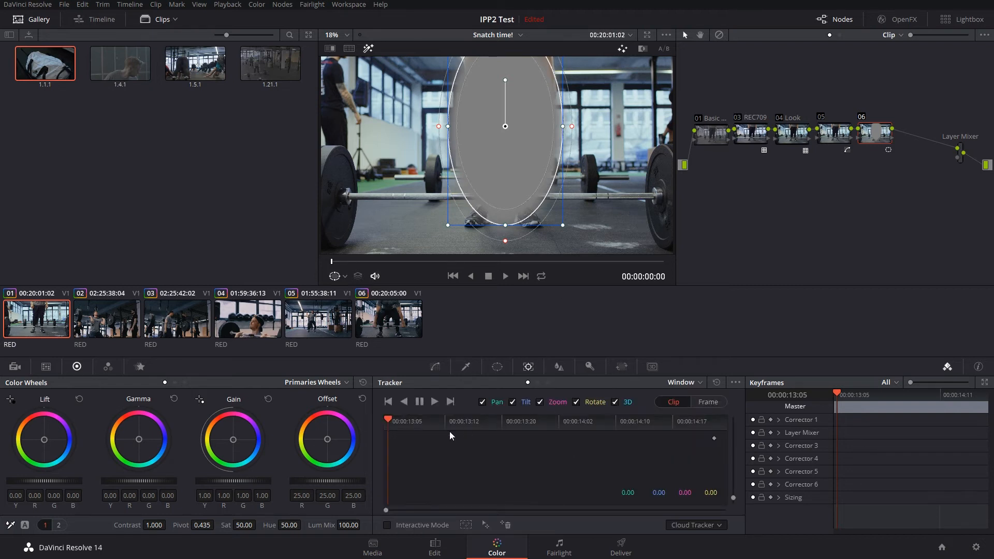
{"action": "left_click", "coordinate": [434, 402]}
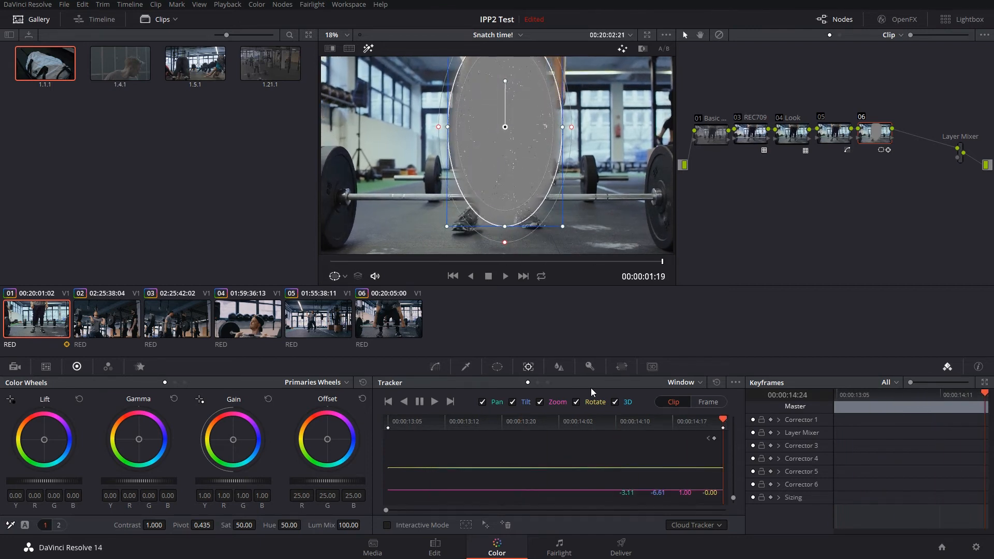
{"action": "left_click_drag", "start_coordinate": [725, 421], "coordinate": [383, 443]}
{"action": "left_click_drag", "start_coordinate": [456, 445], "coordinate": [327, 438]}
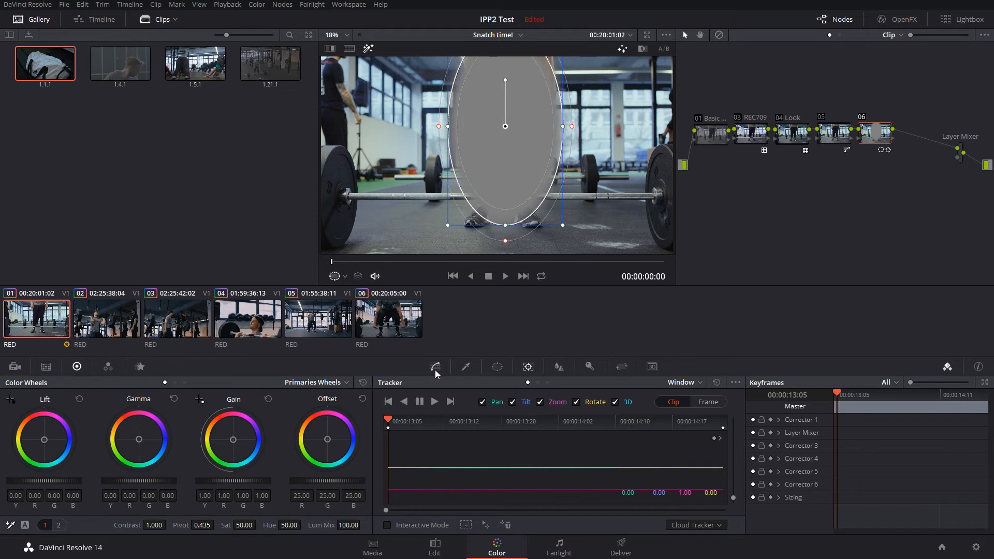
Step: Turn off the window highlight and darken the background by pulling down the midtones of node 06's custom curve
{"action": "key", "text": "shift+h"}
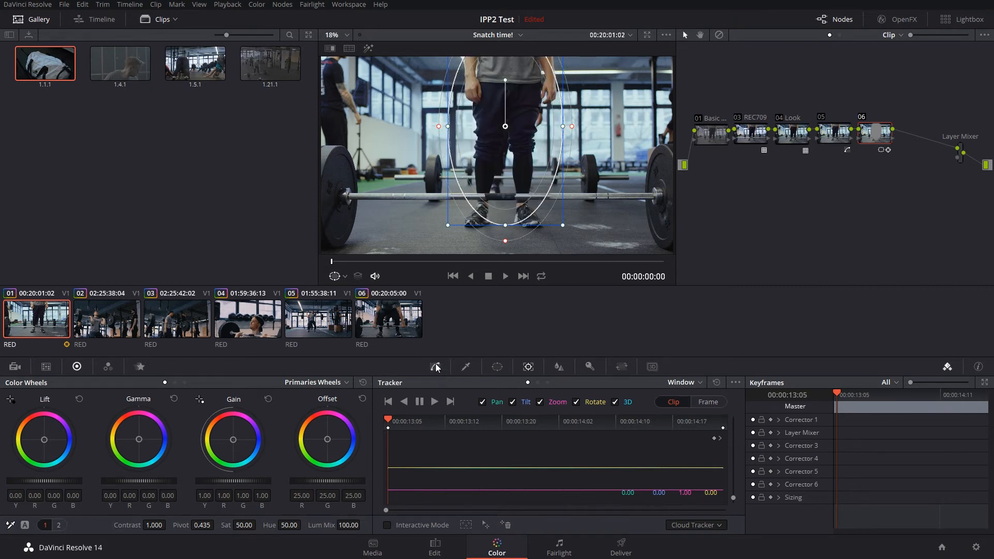
{"action": "left_click", "coordinate": [437, 368]}
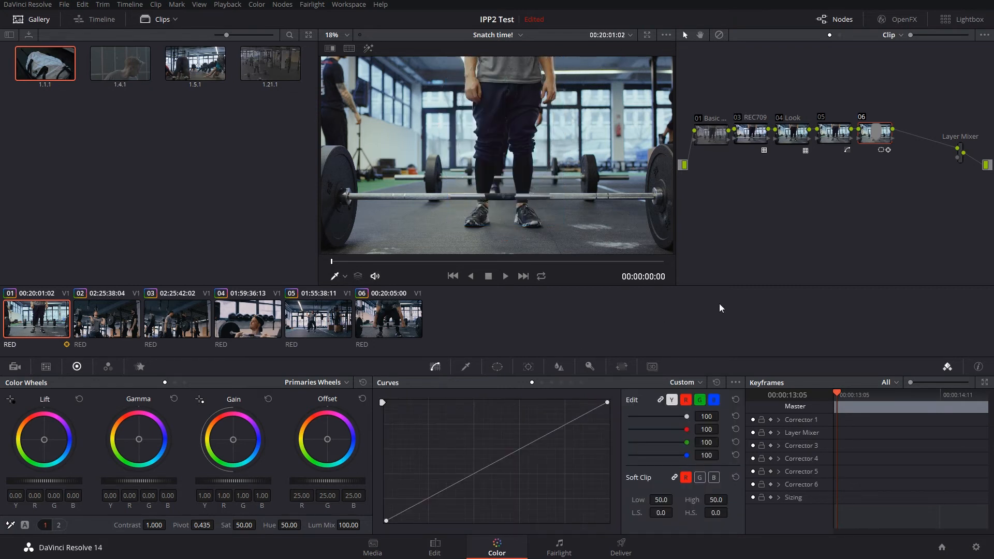
{"action": "left_click_drag", "start_coordinate": [497, 459], "coordinate": [507, 466]}
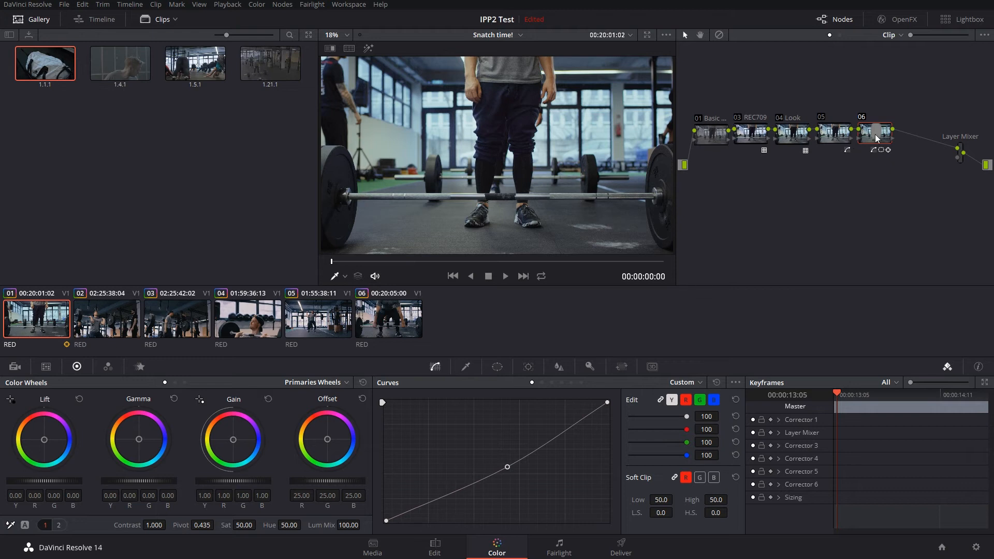
Step: Refine the circular window around the man to about size 44.18, aspect 23.57 and softness 12.39, and shift it slightly
{"action": "left_click", "coordinate": [502, 366]}
{"action": "mouse_move", "coordinate": [562, 126]}
{"action": "left_mouse_down"}
{"action": "mouse_move", "coordinate": [551, 128]}
{"action": "mouse_move", "coordinate": [567, 126]}
{"action": "left_mouse_up"}
{"action": "left_click_drag", "start_coordinate": [504, 126], "coordinate": [503, 123]}
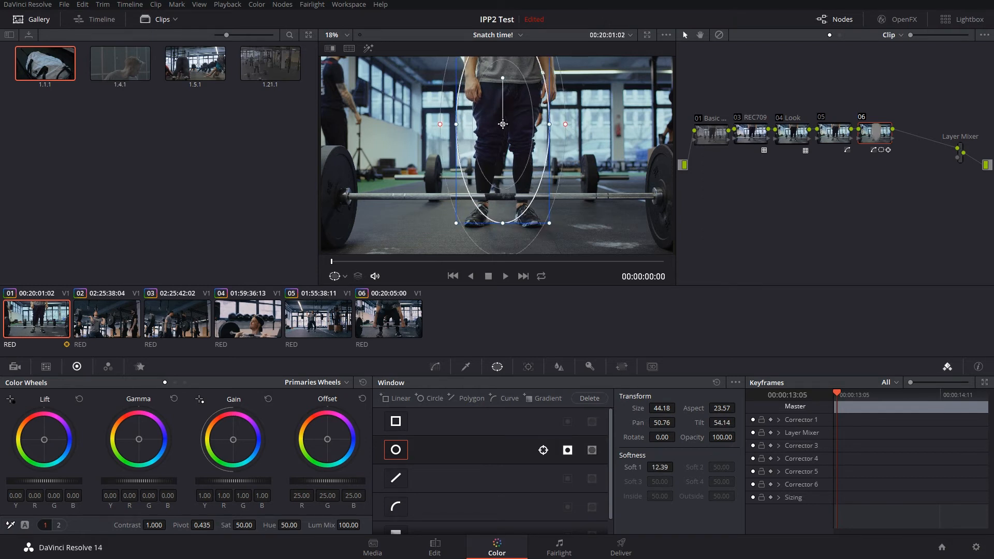
Step: Toggle node 06 off and on repeatedly to compare the image with and without the background darkening
{"action": "left_click", "coordinate": [435, 366]}
{"action": "key", "text": "ctrl+d"}
{"action": "key", "text": "ctrl+d"}
{"action": "key", "text": "ctrl+d"}
{"action": "key", "text": "ctrl+d"}
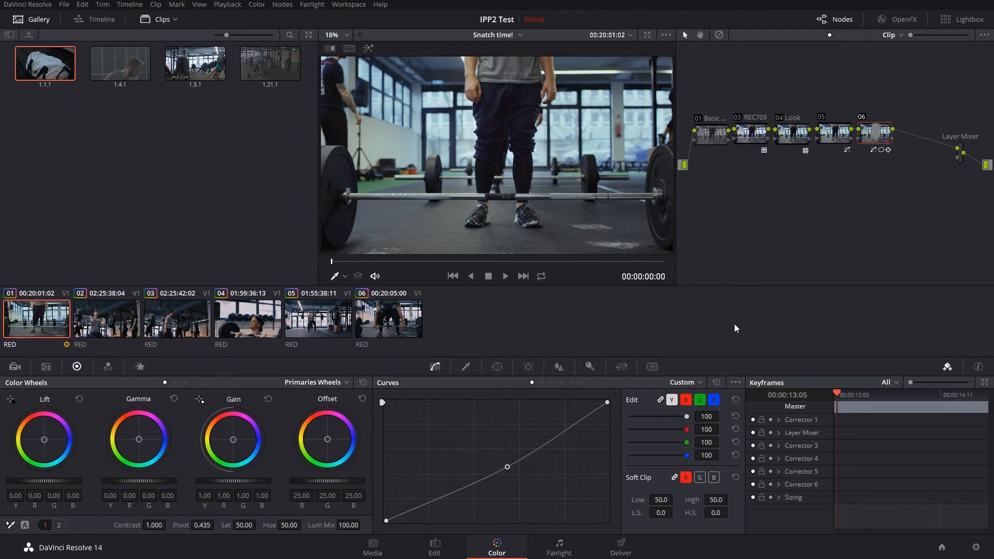
{"action": "key", "text": "ctrl+d"}
{"action": "key", "text": "ctrl+d"}
{"action": "key", "text": "ctrl+d"}
{"action": "key", "text": "ctrl+d"}
{"action": "key", "text": "ctrl+d"}
{"action": "key", "text": "ctrl+d"}
{"action": "key", "text": "ctrl+d"}
{"action": "key", "text": "ctrl+d"}
{"action": "key", "text": "ctrl+d"}
{"action": "key", "text": "ctrl+d"}
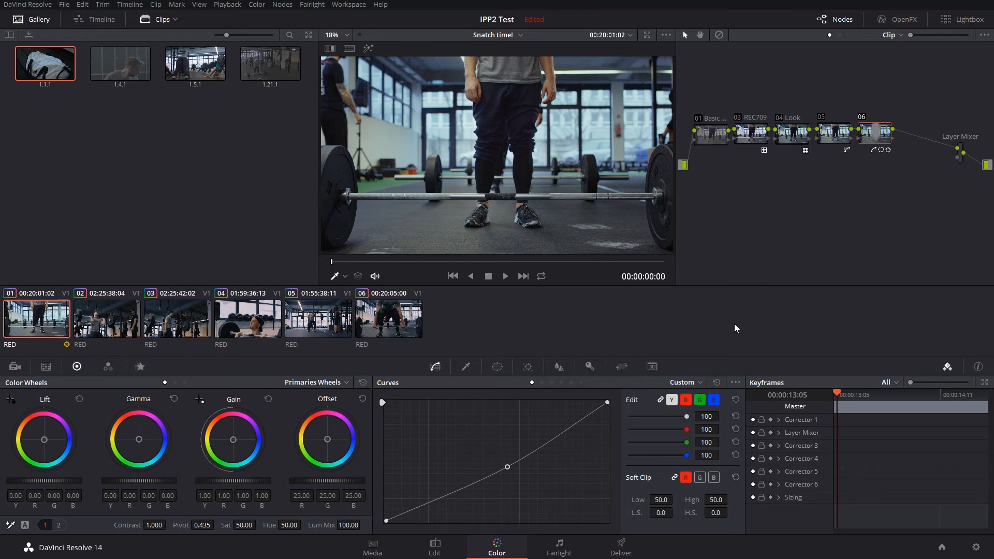
Step: Compare the image once more with node 06 disabled and enabled
{"action": "key", "text": "ctrl+d"}
{"action": "key", "text": "ctrl+d"}
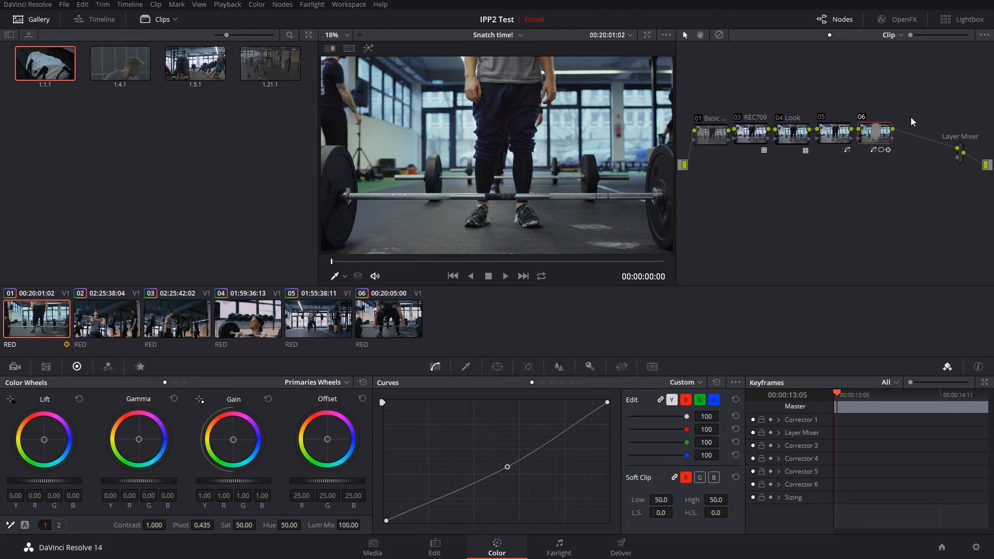
{"action": "right_click", "coordinate": [878, 130]}
{"action": "mouse_move", "coordinate": [913, 199]}
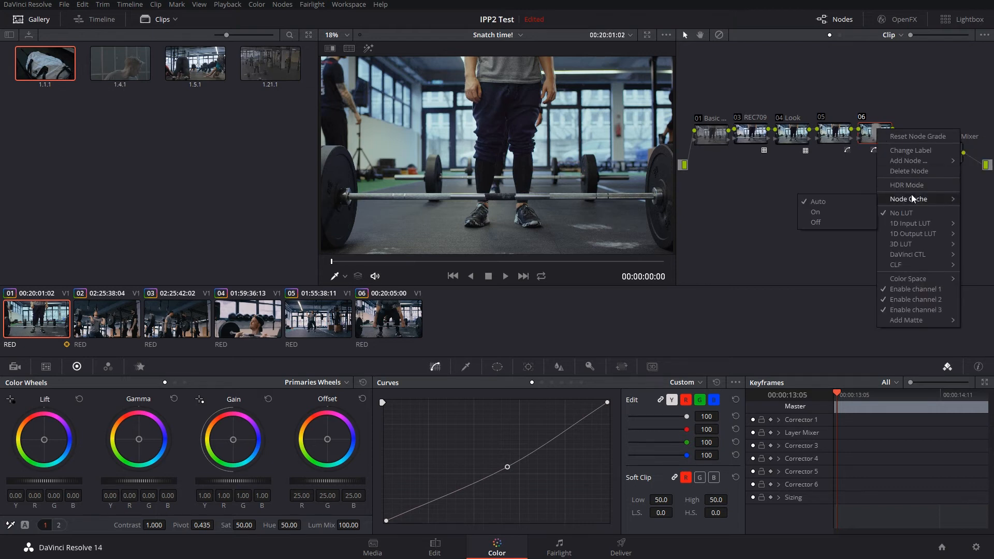
{"action": "key", "text": "Escape"}
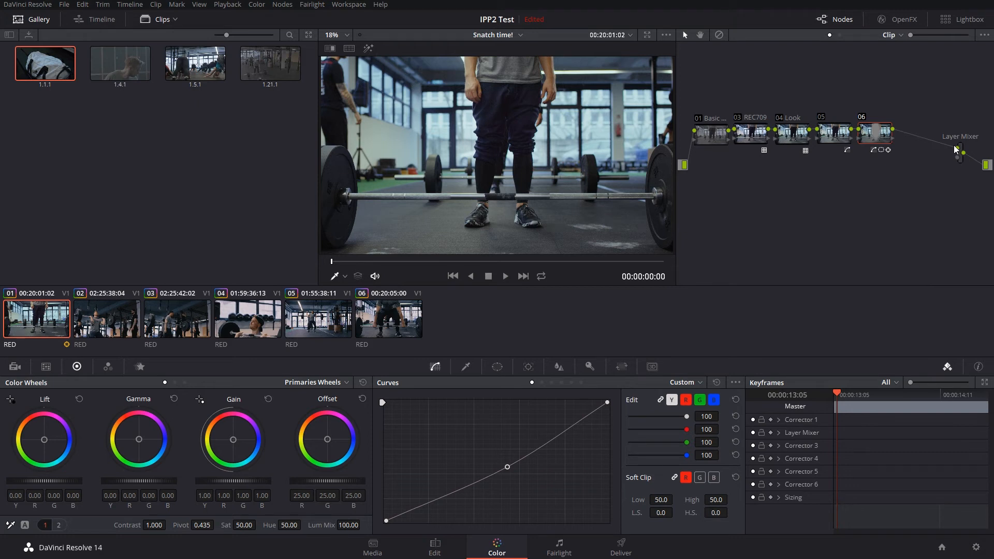
Step: Label node 05 "Contrast" and node 06 "Light"
{"action": "right_click", "coordinate": [828, 128]}
{"action": "left_click", "coordinate": [872, 149]}
{"action": "type", "text": "C"}
{"action": "type", "text": "ontrast"}
{"action": "key", "text": "Return"}
Step: Arrange the nodes in two rows, with Basic Correction, REC709 and Look above and Contrast and Light below
{"action": "left_click_drag", "start_coordinate": [708, 137], "coordinate": [737, 99]}
{"action": "left_click_drag", "start_coordinate": [797, 138], "coordinate": [731, 90]}
{"action": "left_click_drag", "start_coordinate": [707, 138], "coordinate": [709, 87]}
{"action": "left_click_drag", "start_coordinate": [779, 95], "coordinate": [780, 88]}
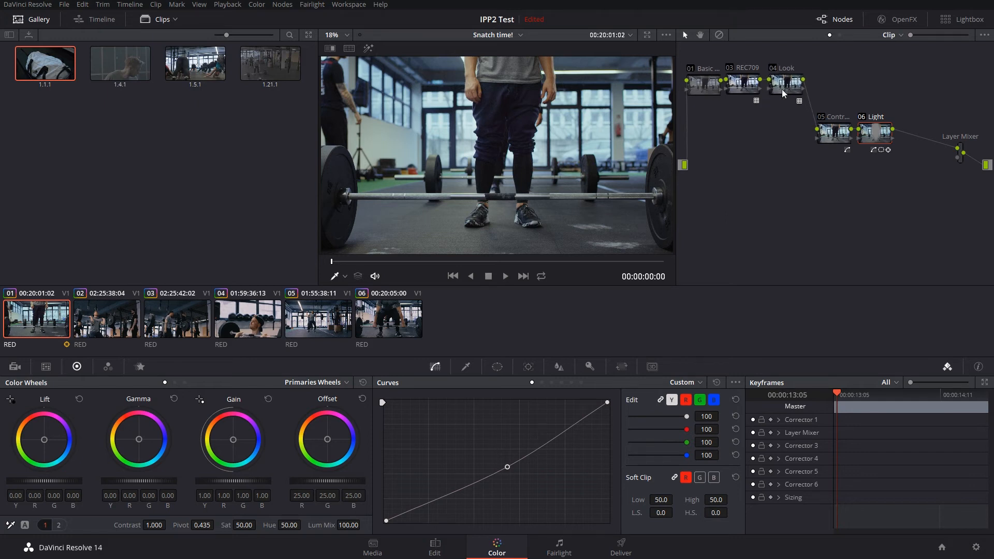
{"action": "left_click_drag", "start_coordinate": [840, 137], "coordinate": [718, 144]}
{"action": "left_click_drag", "start_coordinate": [878, 136], "coordinate": [769, 130]}
Step: Raise the shadow point on the Contrast node's custom curve slightly
{"action": "left_click", "coordinate": [720, 132]}
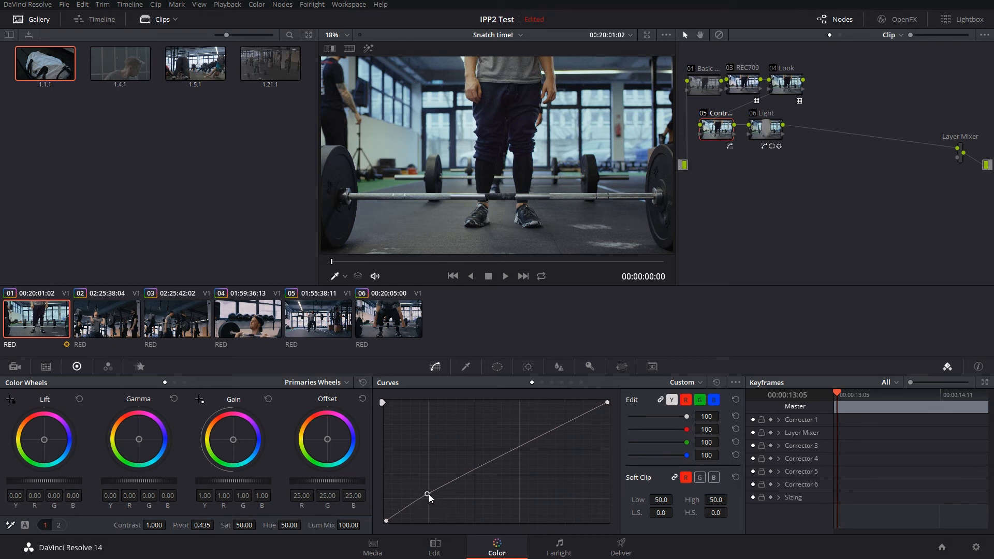
{"action": "left_click_drag", "start_coordinate": [429, 498], "coordinate": [432, 492]}
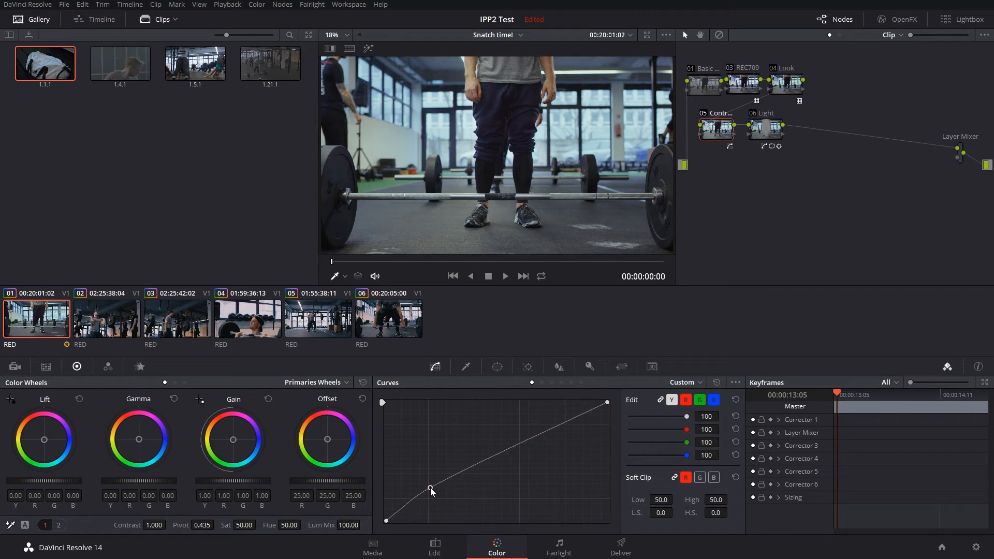
{"action": "left_click", "coordinate": [766, 130]}
{"action": "left_click", "coordinate": [719, 131]}
Step: Toggle the Light node off and on to compare the image with and without its background darkening
{"action": "left_click", "coordinate": [767, 130]}
{"action": "key", "text": "ctrl+d"}
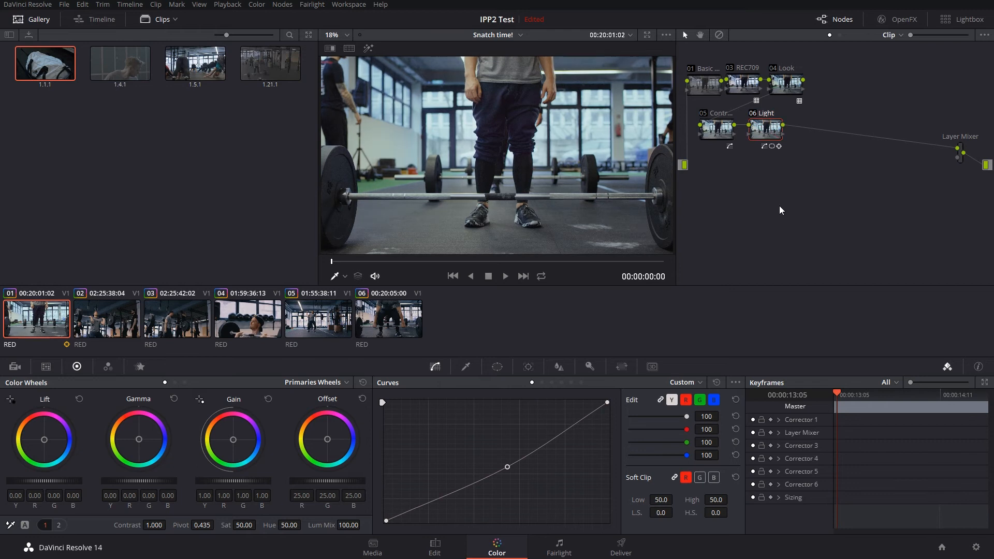
{"action": "key", "text": "ctrl+d"}
{"action": "left_click_drag", "start_coordinate": [772, 133], "coordinate": [766, 136]}
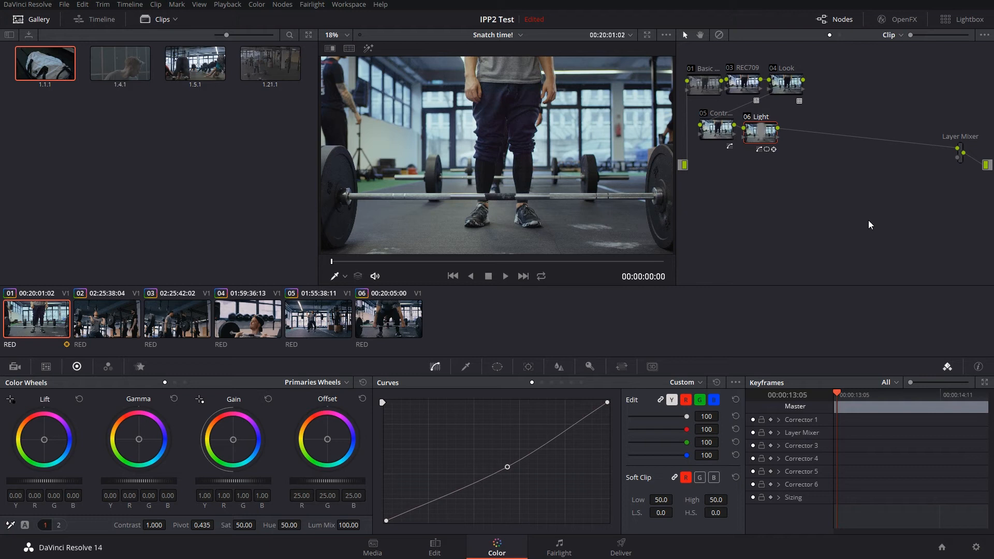
Step: Add a serial node after the Light node and move the Layer Mixer close behind it
{"action": "left_click_drag", "start_coordinate": [758, 137], "coordinate": [860, 130]}
{"action": "key", "text": "alt+s"}
{"action": "left_click_drag", "start_coordinate": [965, 164], "coordinate": [910, 143]}
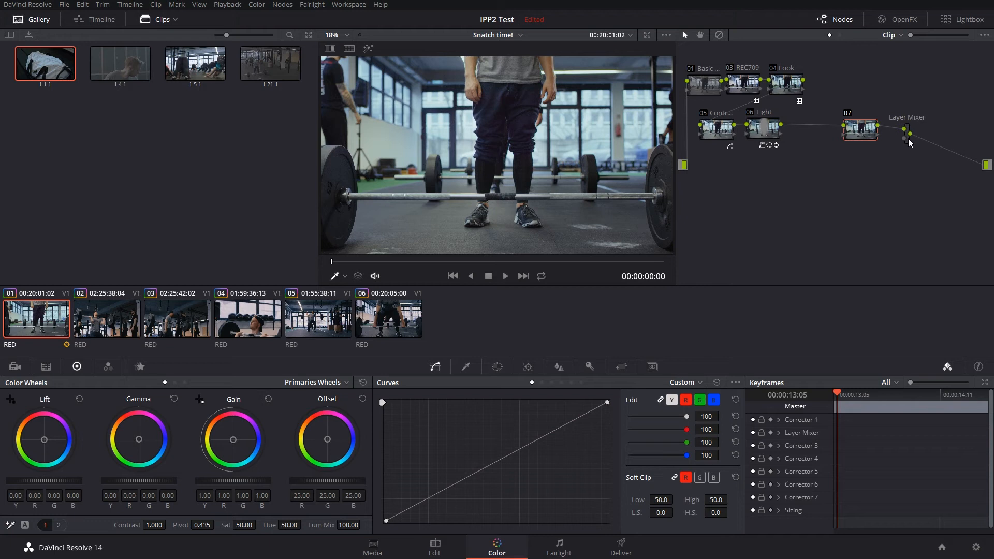
Step: Delete the Layer Mixer, connect the new serial node directly to the output, and place it beside the Light node
{"action": "right_click", "coordinate": [910, 146]}
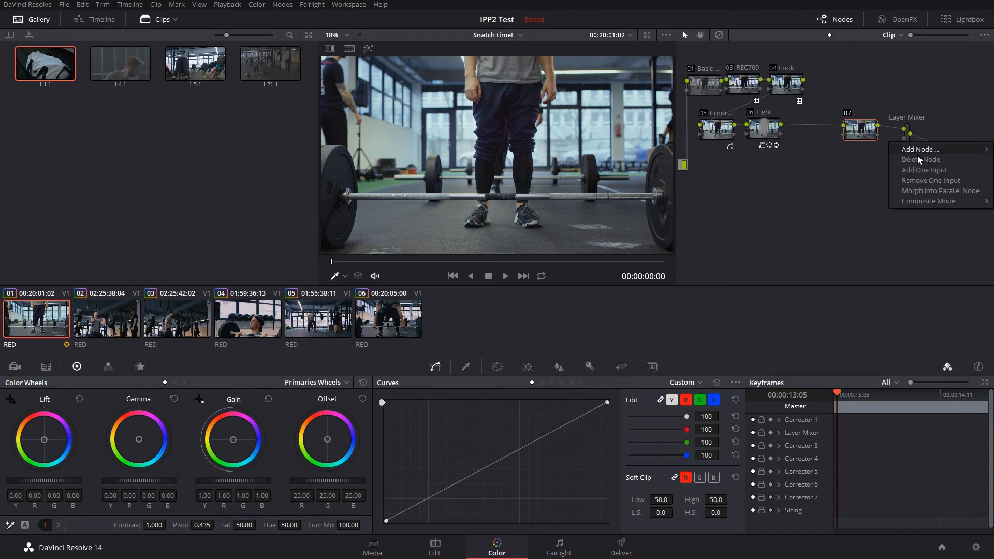
{"action": "left_click", "coordinate": [898, 155]}
{"action": "left_click_drag", "start_coordinate": [878, 125], "coordinate": [986, 165]}
{"action": "left_click_drag", "start_coordinate": [872, 132], "coordinate": [830, 134]}
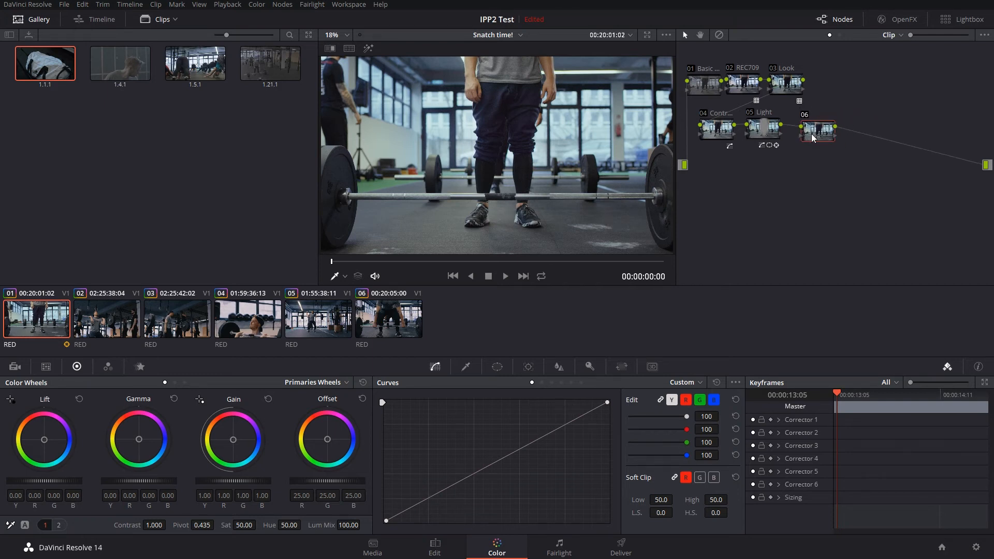
Step: Toggle the whole grade off and on to compare the graded and ungraded image
{"action": "key", "text": "alt+d"}
{"action": "key", "text": "alt+d"}
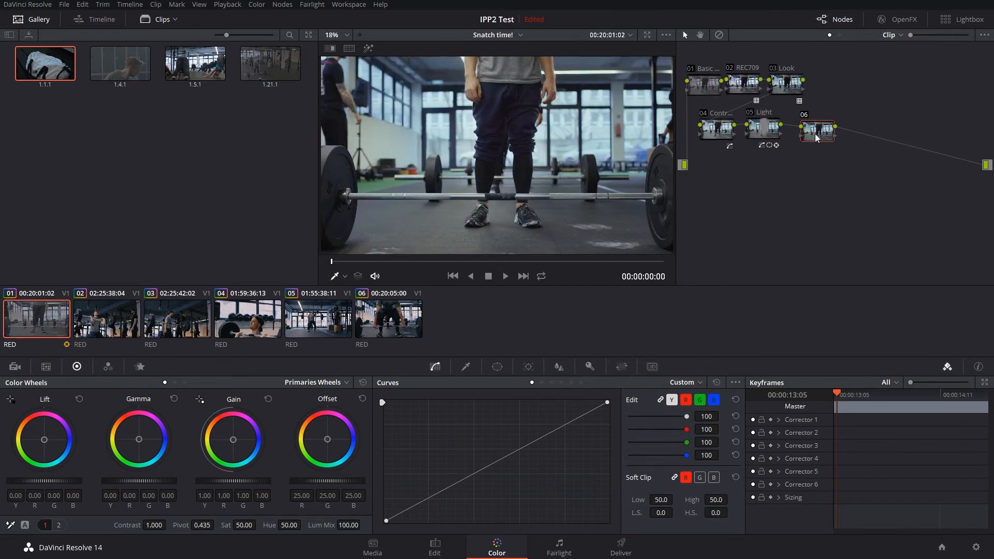
{"action": "key", "text": "alt+d"}
{"action": "key", "text": "alt+d"}
{"action": "left_click_drag", "start_coordinate": [818, 131], "coordinate": [814, 131]}
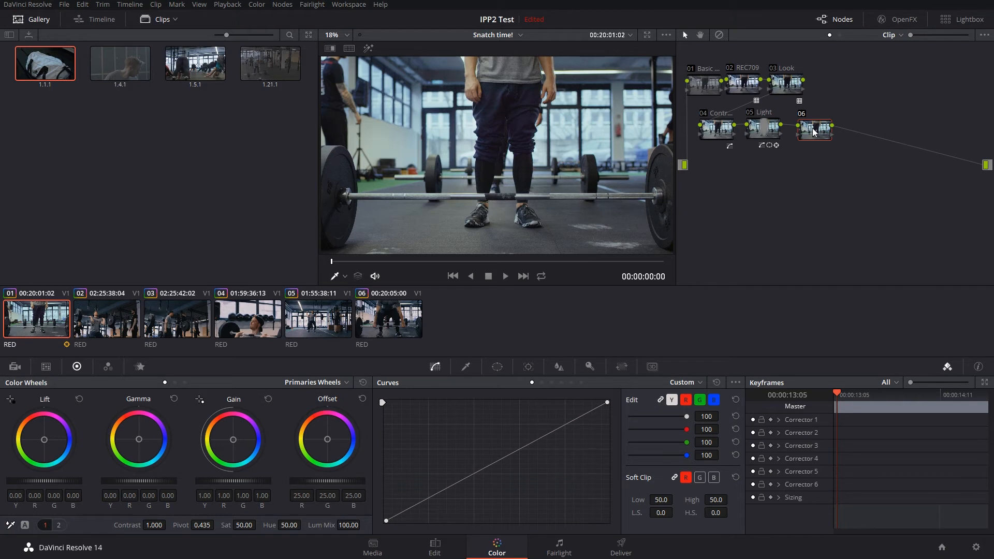
Step: Add a layer node to the last serial node and move the resulting Layer Mixer towards the output
{"action": "right_click", "coordinate": [815, 131]}
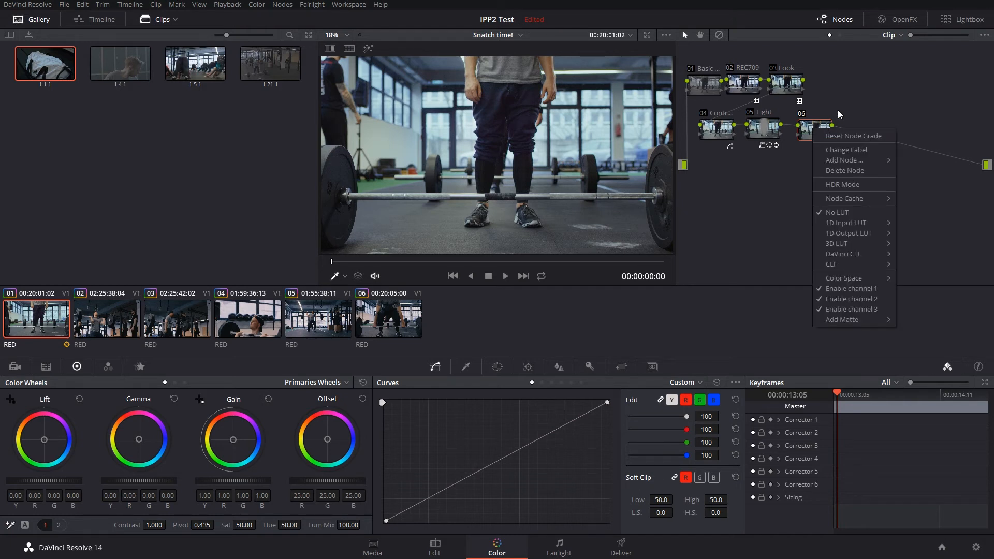
{"action": "mouse_move", "coordinate": [863, 163]}
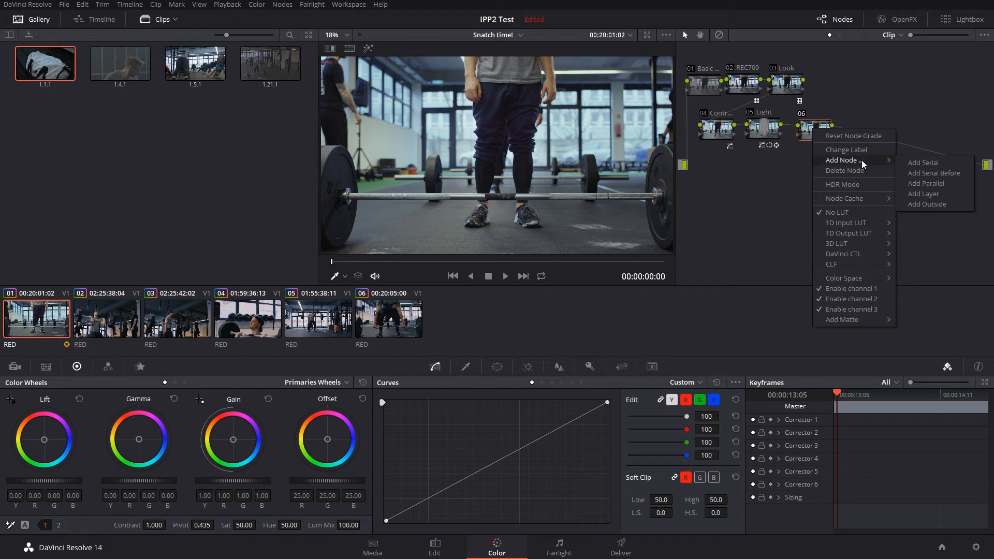
{"action": "left_click", "coordinate": [922, 194]}
{"action": "left_click_drag", "start_coordinate": [844, 134], "coordinate": [917, 154]}
{"action": "left_click_drag", "start_coordinate": [815, 131], "coordinate": [824, 123]}
Step: Delete the link from the Light node to the new lower layer node, and spread out the nodes before the Layer Mixer
{"action": "left_click_drag", "start_coordinate": [817, 169], "coordinate": [831, 168]}
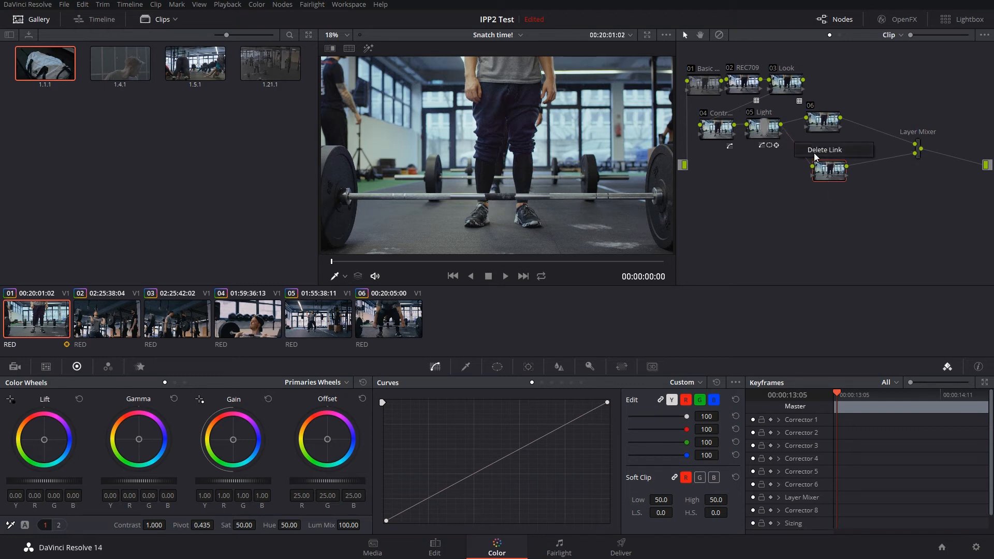
{"action": "left_click_drag", "start_coordinate": [831, 176], "coordinate": [838, 194]}
{"action": "left_click_drag", "start_coordinate": [823, 125], "coordinate": [849, 136]}
{"action": "mouse_move", "coordinate": [764, 135]}
{"action": "left_mouse_down"}
{"action": "mouse_move", "coordinate": [791, 140]}
{"action": "mouse_move", "coordinate": [775, 137]}
{"action": "left_mouse_up"}
{"action": "left_click_drag", "start_coordinate": [851, 138], "coordinate": [851, 136]}
{"action": "left_click_drag", "start_coordinate": [842, 184], "coordinate": [883, 180]}
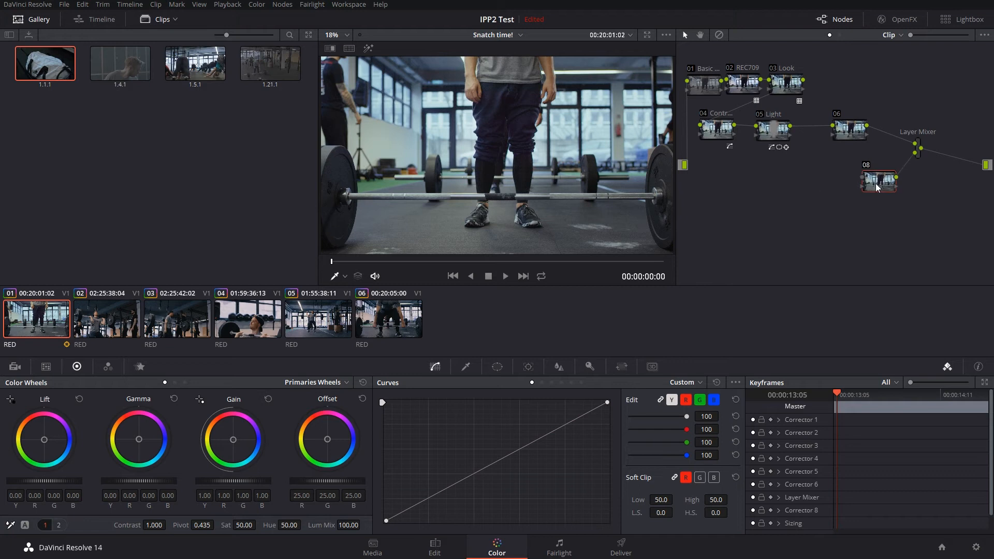
{"action": "left_click_drag", "start_coordinate": [835, 136], "coordinate": [854, 138]}
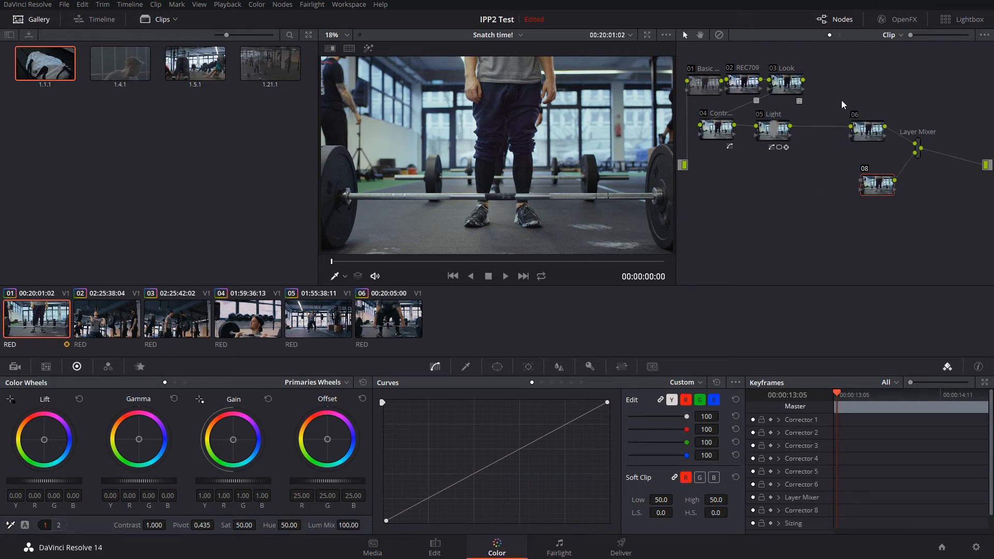
{"action": "left_click_drag", "start_coordinate": [879, 191], "coordinate": [876, 189]}
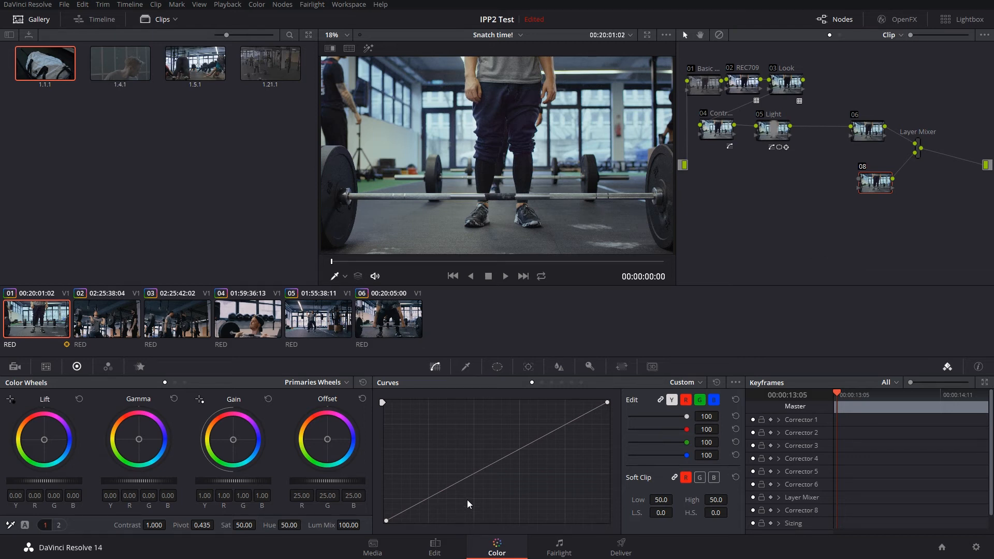
Step: Switch to the Edit page and preview the Fuji 35mm - 4K grain clip from the Master bin
{"action": "left_click", "coordinate": [435, 548]}
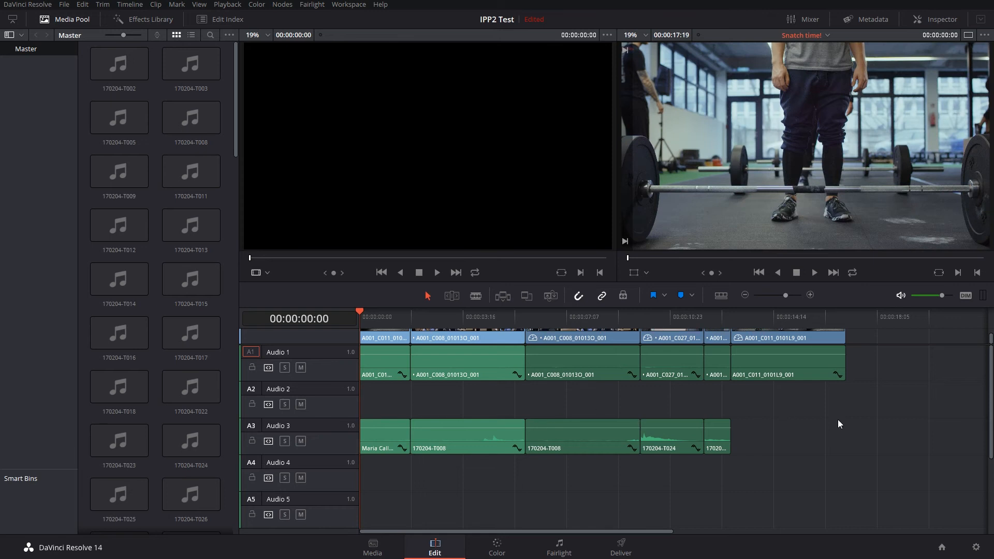
{"action": "left_click_drag", "start_coordinate": [872, 343], "coordinate": [868, 460]}
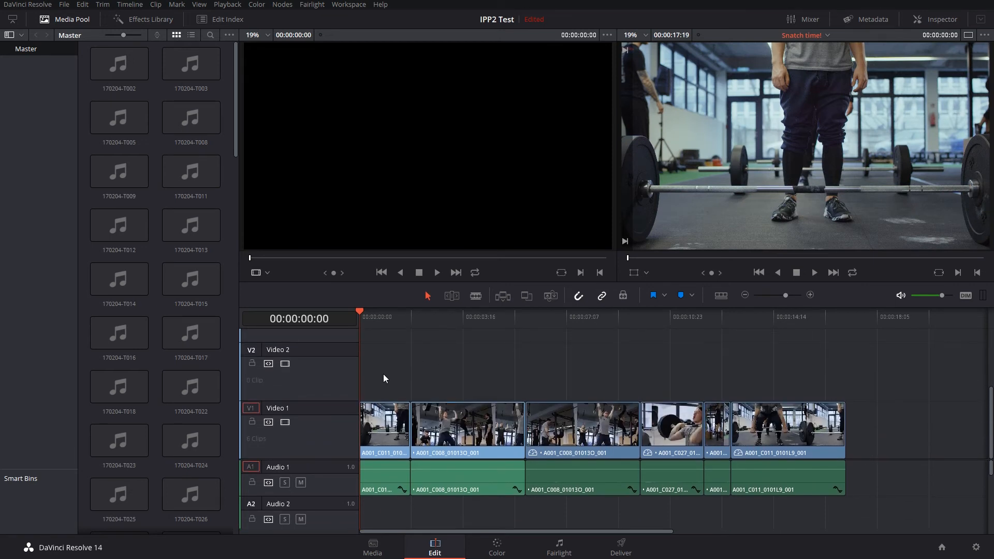
{"action": "left_click_drag", "start_coordinate": [236, 121], "coordinate": [233, 500]}
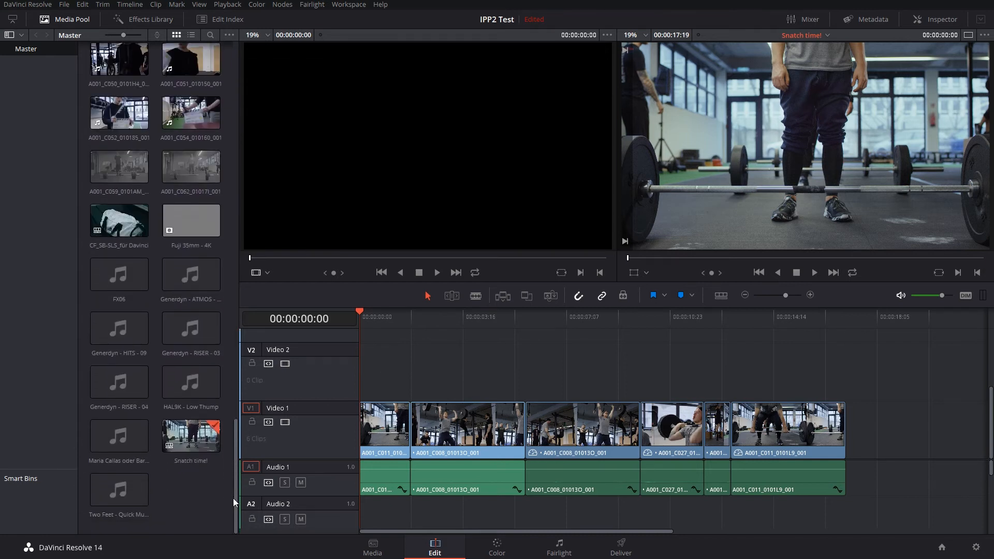
{"action": "double_click", "coordinate": [193, 223]}
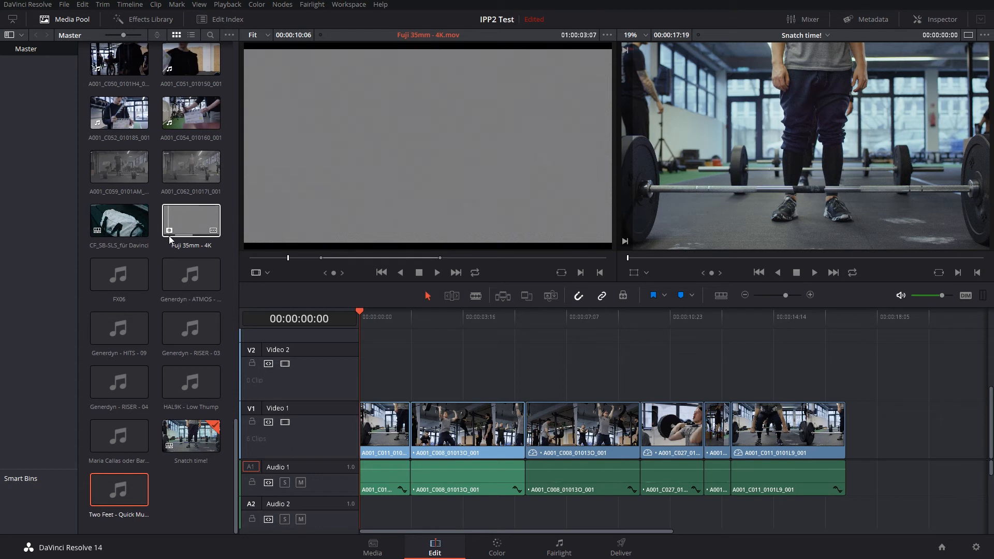
{"action": "right_click", "coordinate": [174, 492]}
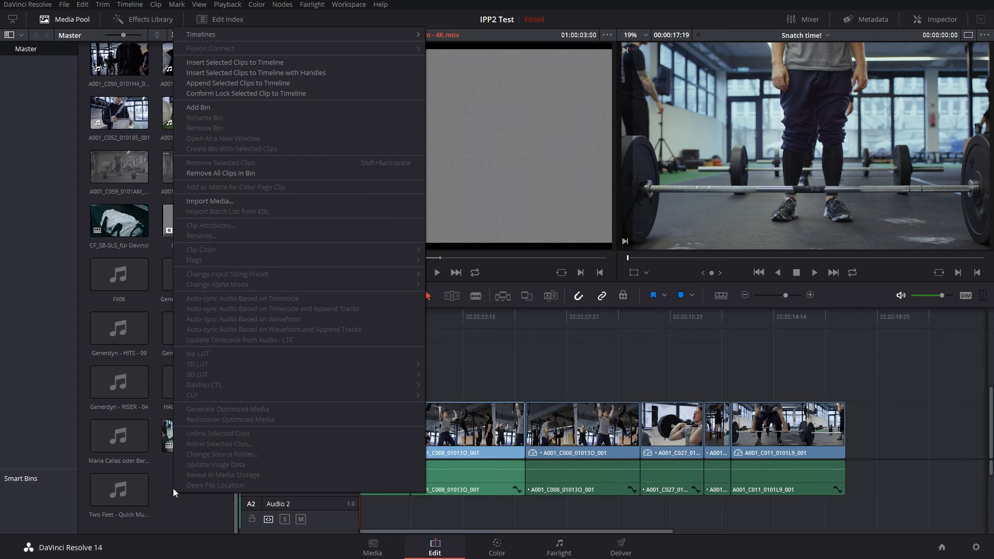
{"action": "left_click", "coordinate": [60, 79]}
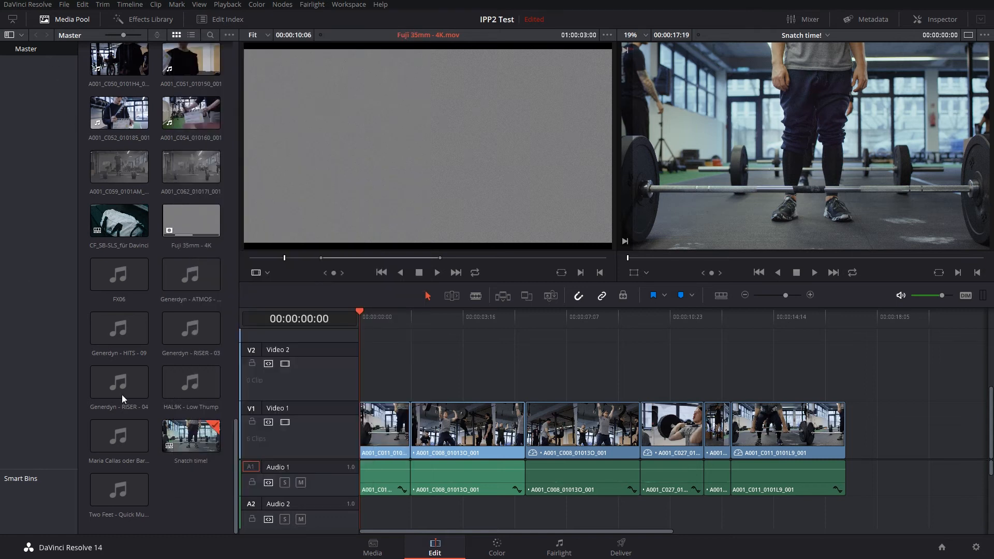
Step: Switch to the Media page and open the Film Grain folder on the Intern 1 (D:) drive
{"action": "left_click", "coordinate": [375, 545]}
{"action": "left_click_drag", "start_coordinate": [770, 367], "coordinate": [787, 499]}
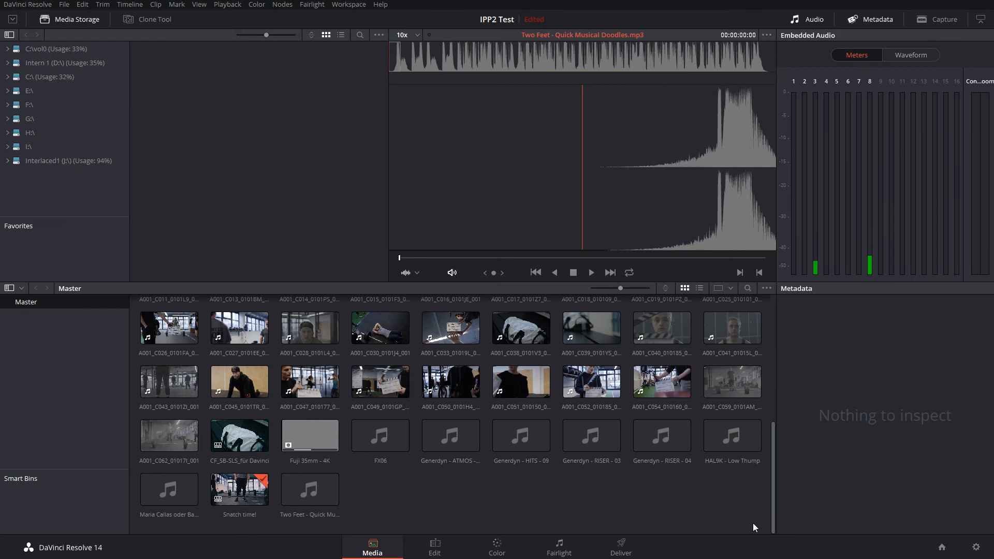
{"action": "left_click", "coordinate": [7, 64]}
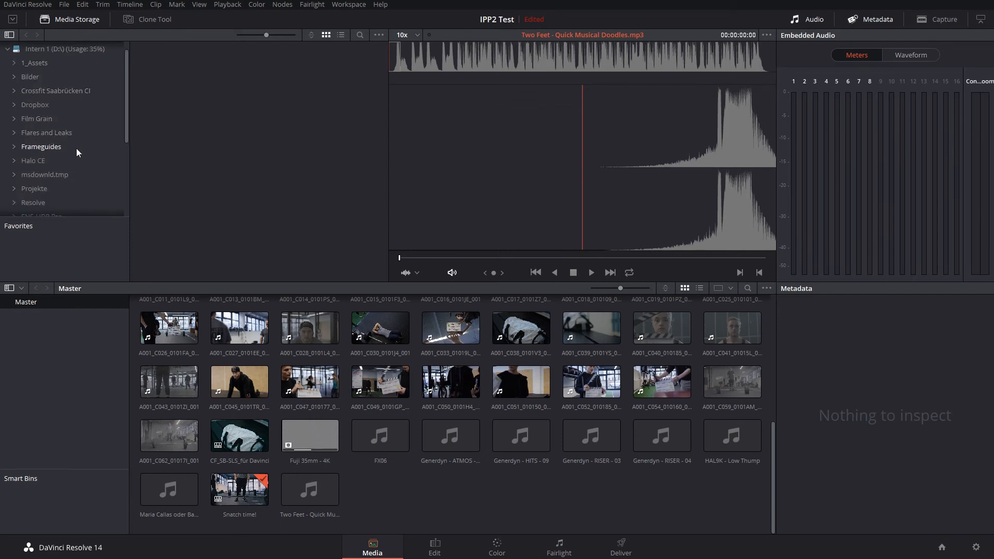
{"action": "left_click", "coordinate": [14, 120]}
{"action": "left_click", "coordinate": [30, 121]}
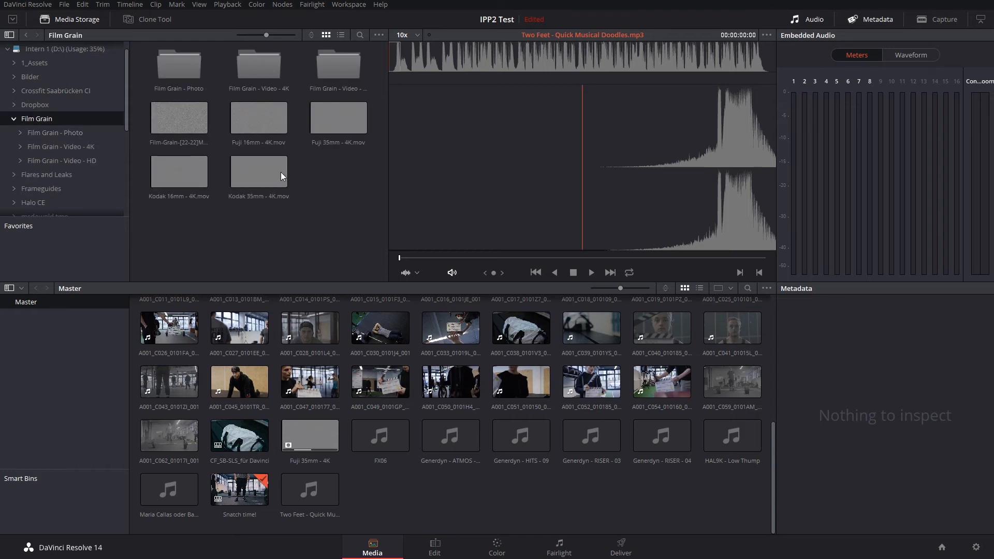
Step: Preview the Fuji 16mm and Kodak 16mm grain clips and add Kodak 16mm - 4K.mov to the Master bin
{"action": "left_click", "coordinate": [245, 116]}
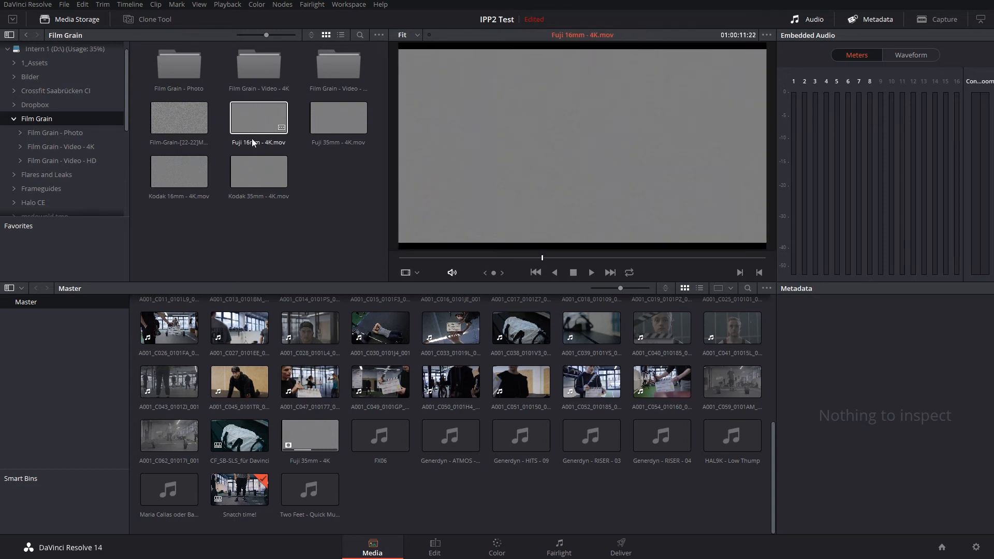
{"action": "left_click", "coordinate": [179, 184]}
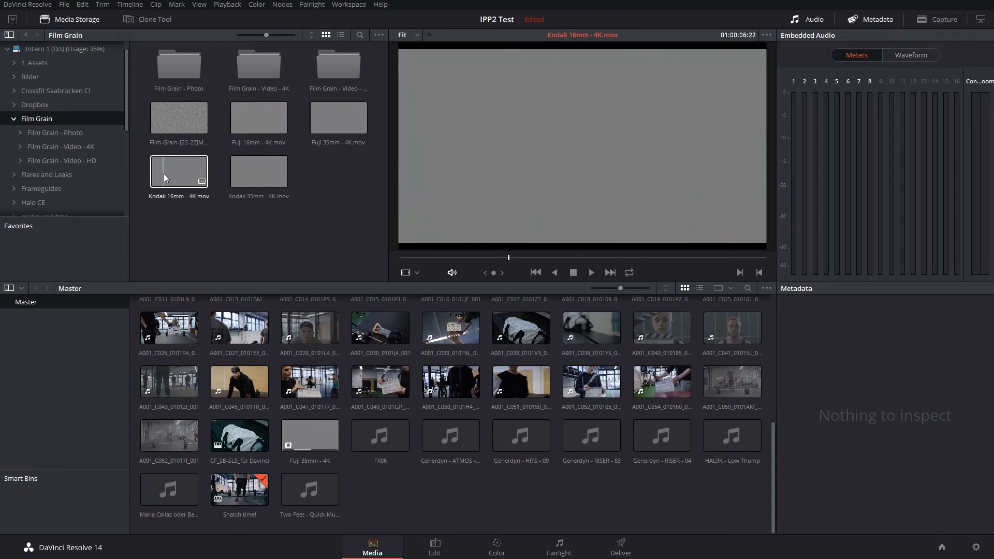
{"action": "left_click", "coordinate": [175, 173]}
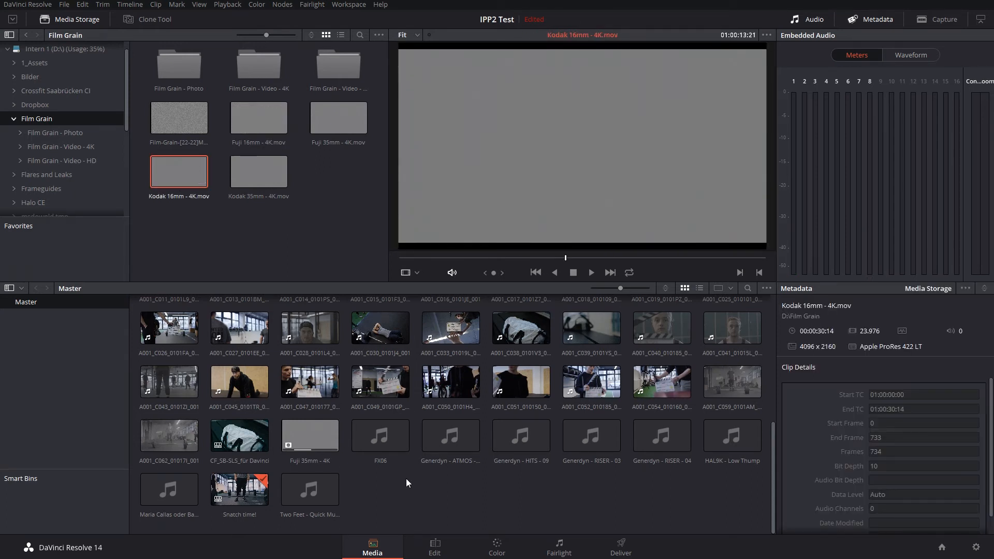
{"action": "left_click_drag", "start_coordinate": [157, 169], "coordinate": [420, 494]}
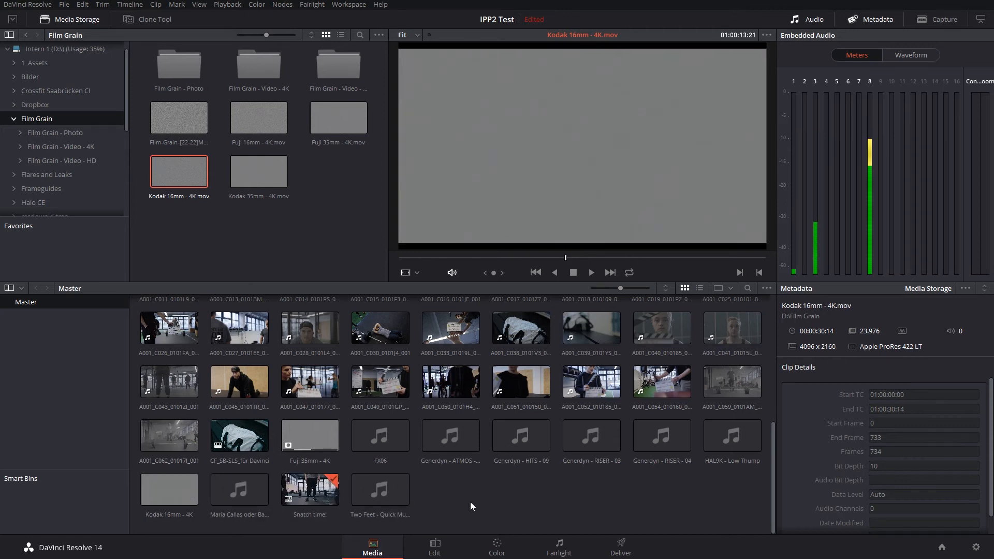
Step: On the Edit page, place the Kodak 16mm - 4K clip at the start of Video 2 and trim its end back over the footage
{"action": "left_click", "coordinate": [441, 539]}
{"action": "left_click_drag", "start_coordinate": [129, 443], "coordinate": [317, 361]}
{"action": "key", "text": "End"}
{"action": "left_click", "coordinate": [460, 381]}
{"action": "left_click_drag", "start_coordinate": [672, 375], "coordinate": [375, 374]}
{"action": "scroll", "coordinate": [527, 394], "scroll_direction": "up", "scroll_amount": 3}
{"action": "left_click_drag", "start_coordinate": [681, 530], "coordinate": [454, 522]}
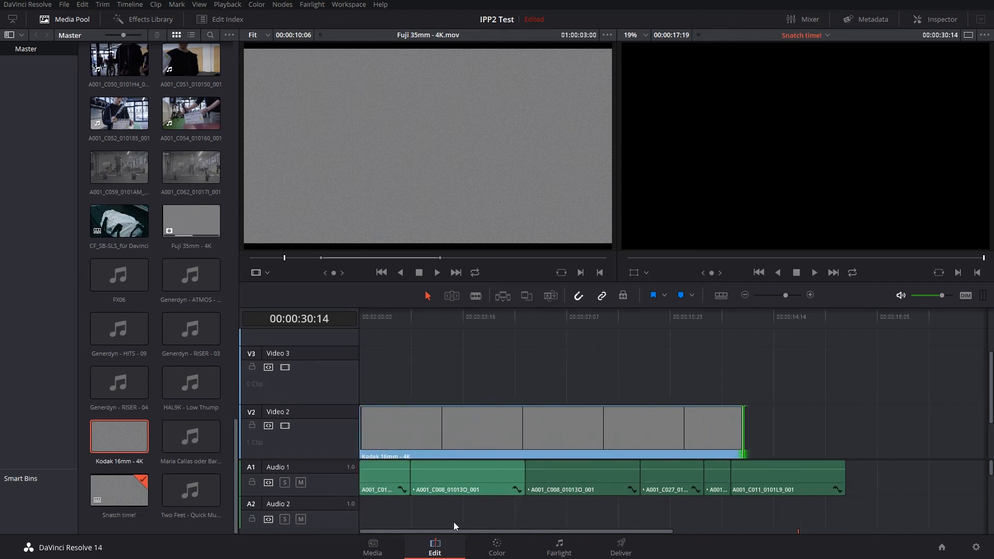
Step: Set the Kodak 16mm - 4K clip's composite mode to Overlay and return the playhead to the timeline start
{"action": "left_click", "coordinate": [567, 433]}
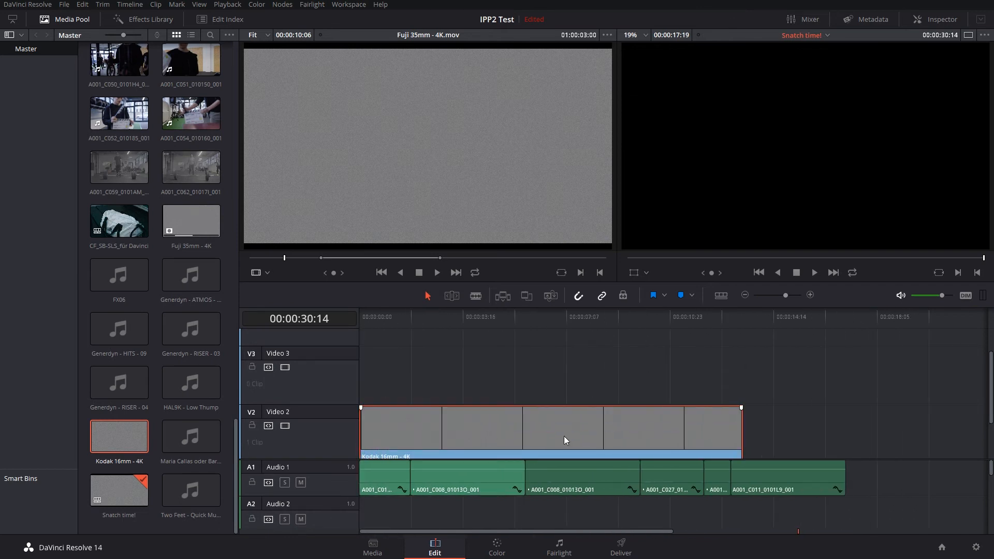
{"action": "right_click", "coordinate": [636, 431]}
{"action": "left_click", "coordinate": [595, 428]}
{"action": "left_click", "coordinate": [935, 19]}
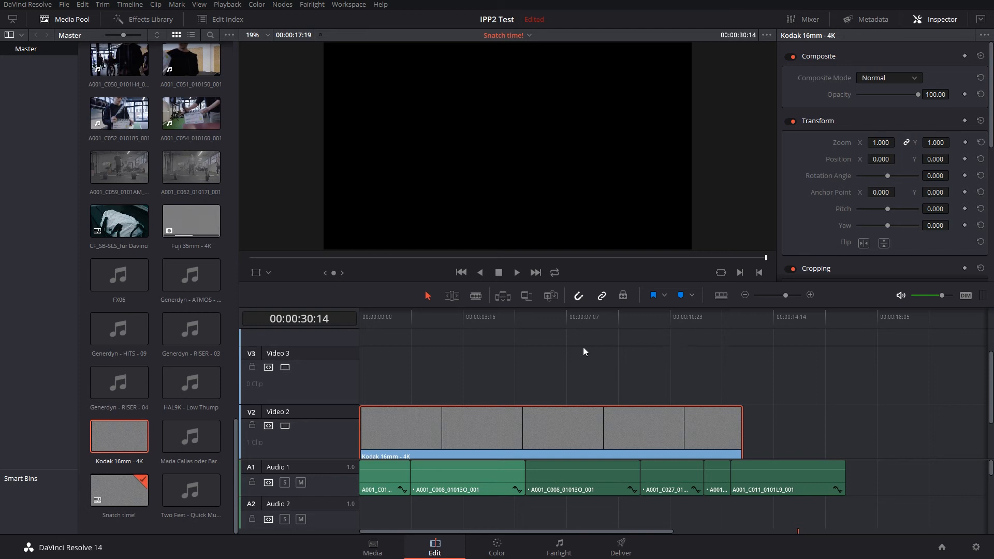
{"action": "left_click", "coordinate": [899, 78]}
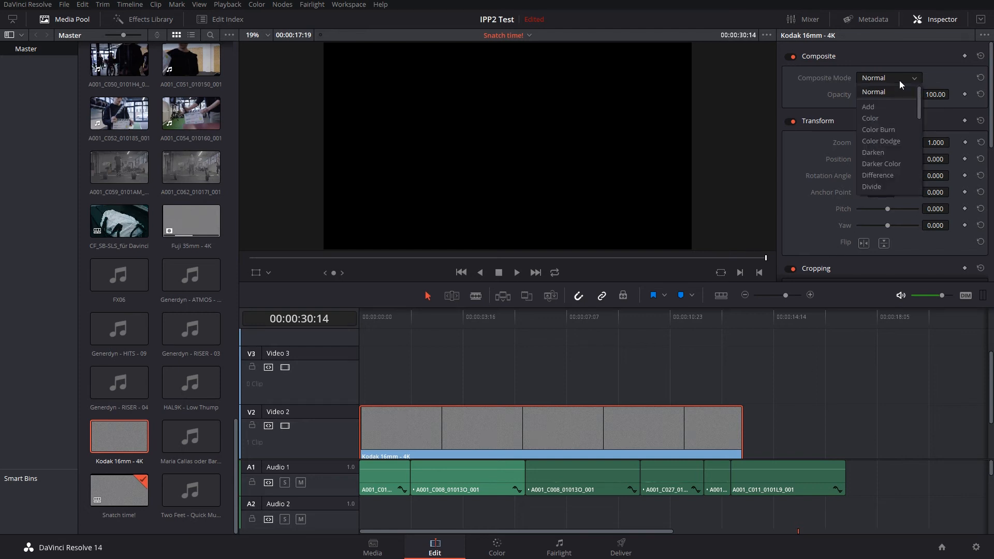
{"action": "scroll", "coordinate": [902, 129], "scroll_direction": "down", "scroll_amount": 5}
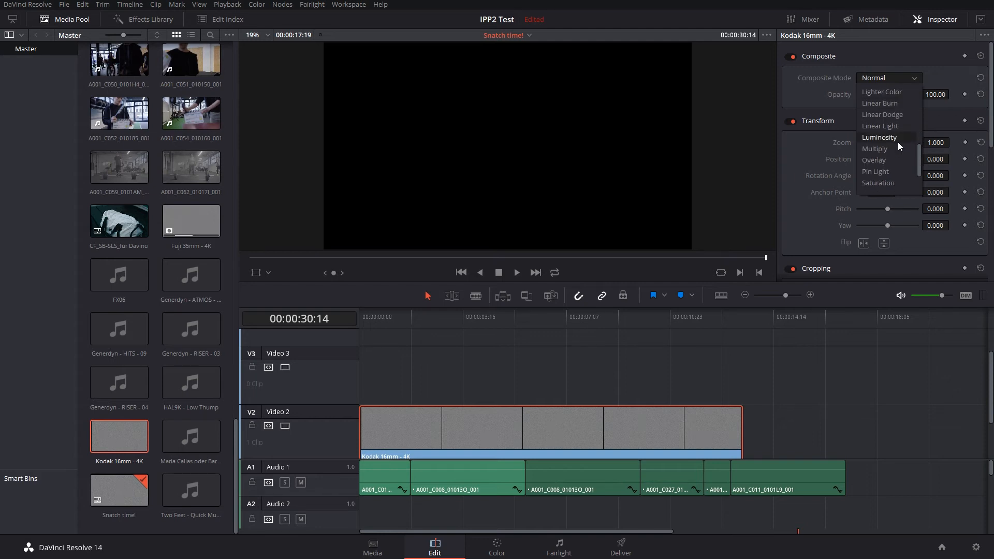
{"action": "left_click", "coordinate": [880, 160]}
{"action": "left_click", "coordinate": [380, 318]}
{"action": "left_click_drag", "start_coordinate": [387, 322], "coordinate": [367, 329]}
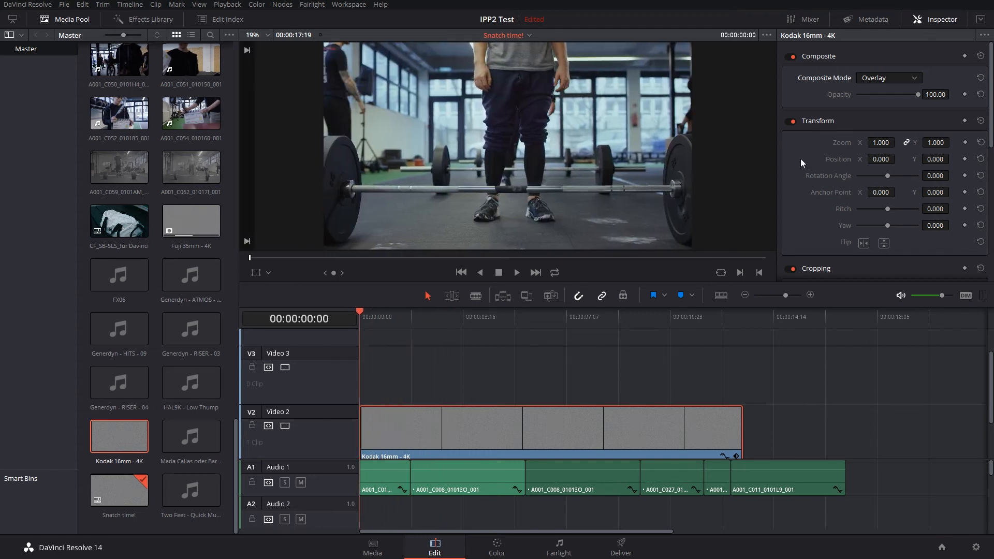
Step: Toggle the Video 2 track off and on repeatedly to compare the footage with and without the grain overlay
{"action": "left_click", "coordinate": [282, 425]}
{"action": "left_click", "coordinate": [282, 425]}
{"action": "left_click", "coordinate": [282, 425]}
{"action": "left_click", "coordinate": [283, 425]}
{"action": "left_click", "coordinate": [282, 425]}
{"action": "left_click", "coordinate": [282, 425]}
{"action": "left_click", "coordinate": [282, 425]}
{"action": "left_click", "coordinate": [282, 424]}
{"action": "left_click", "coordinate": [282, 425]}
{"action": "left_click", "coordinate": [282, 425]}
{"action": "left_click", "coordinate": [282, 425]}
{"action": "left_click", "coordinate": [282, 425]}
Step: Delete the Kodak 16mm - 4K clip from Video 2 and remove it from the Master bin
{"action": "left_click", "coordinate": [474, 433]}
{"action": "key", "text": "Delete"}
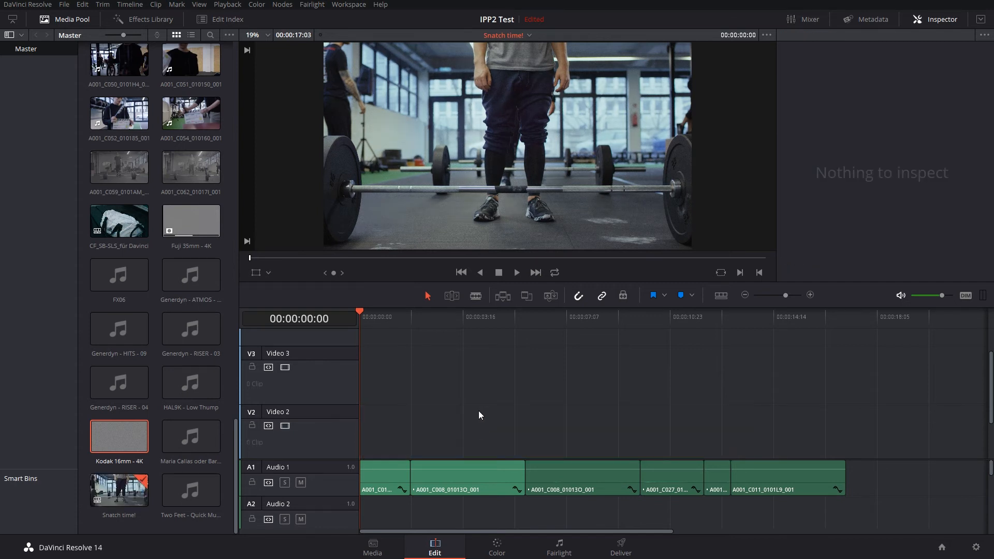
{"action": "left_click", "coordinate": [129, 396]}
{"action": "left_click", "coordinate": [132, 429]}
{"action": "key", "text": "Delete"}
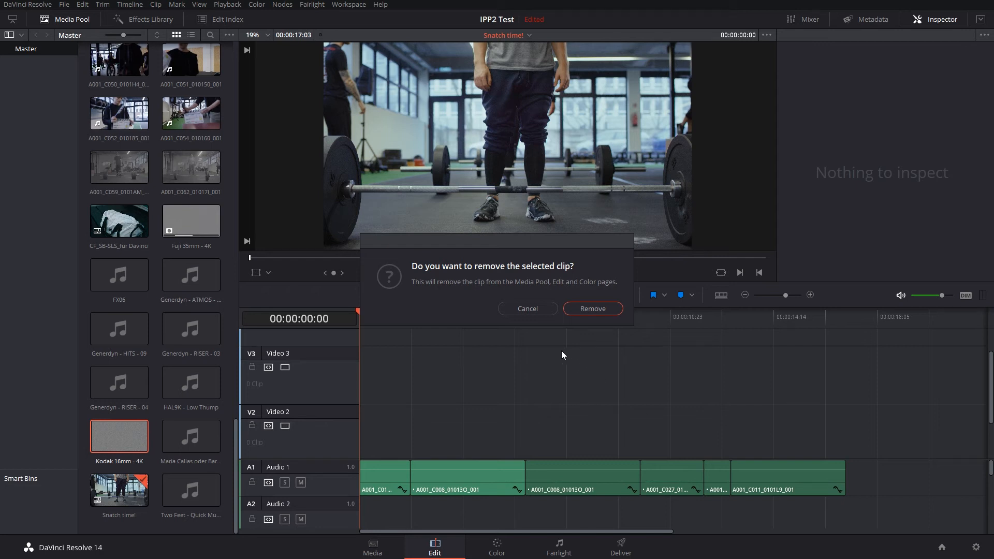
{"action": "left_click", "coordinate": [593, 308]}
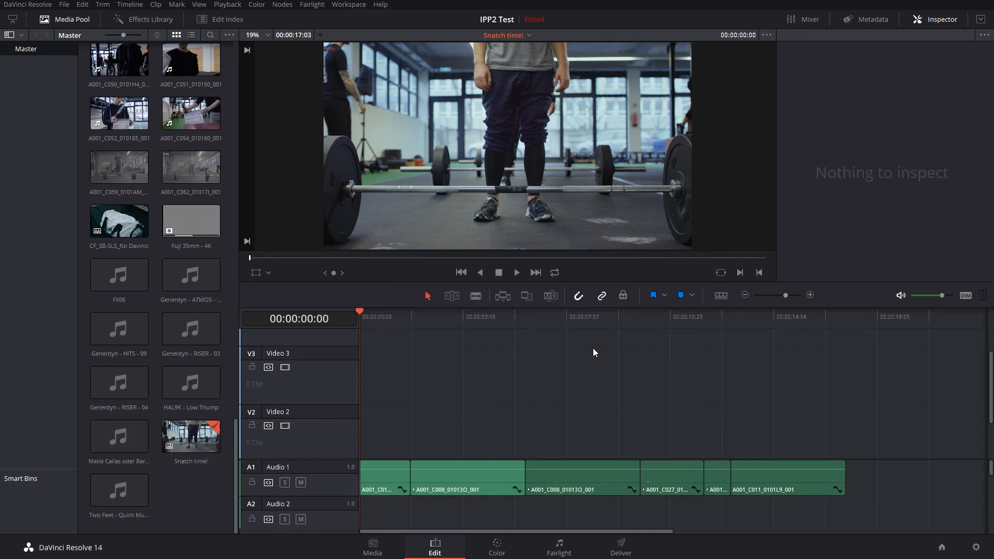
Step: On the Media page, add Kodak 16mm - 4K.mov from the Film Grain folder to the media pool as a matte
{"action": "left_click", "coordinate": [373, 547]}
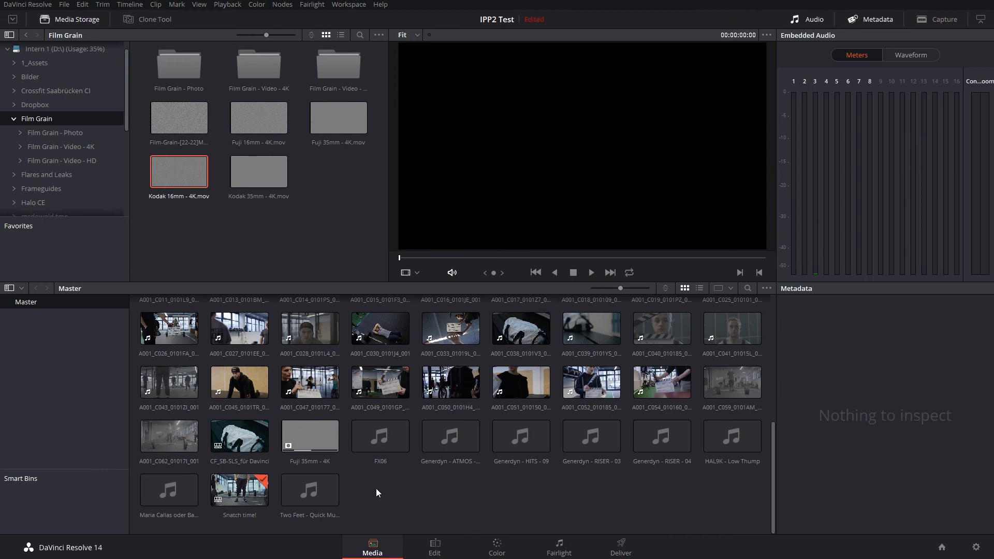
{"action": "right_click", "coordinate": [397, 498]}
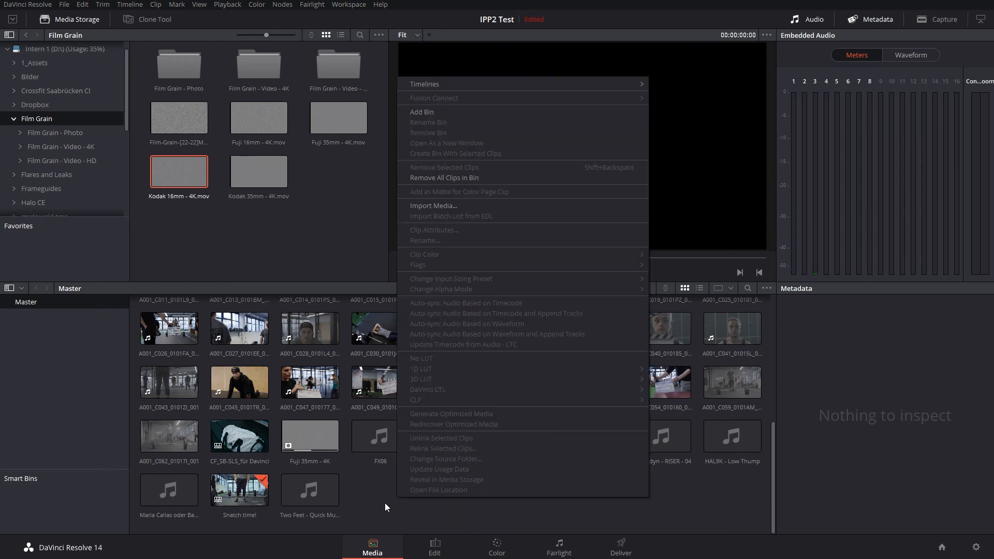
{"action": "left_click", "coordinate": [384, 502]}
{"action": "right_click", "coordinate": [176, 167]}
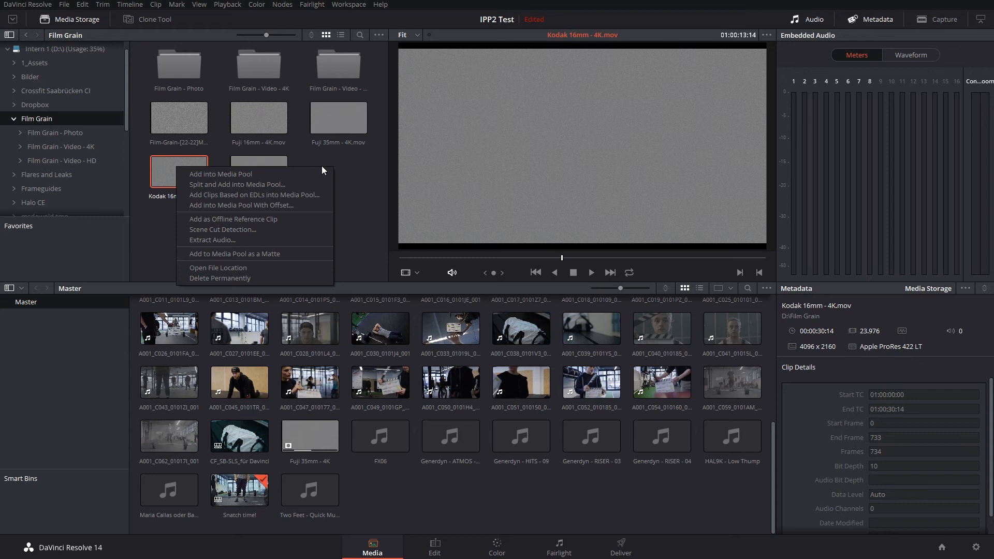
{"action": "left_click", "coordinate": [274, 256]}
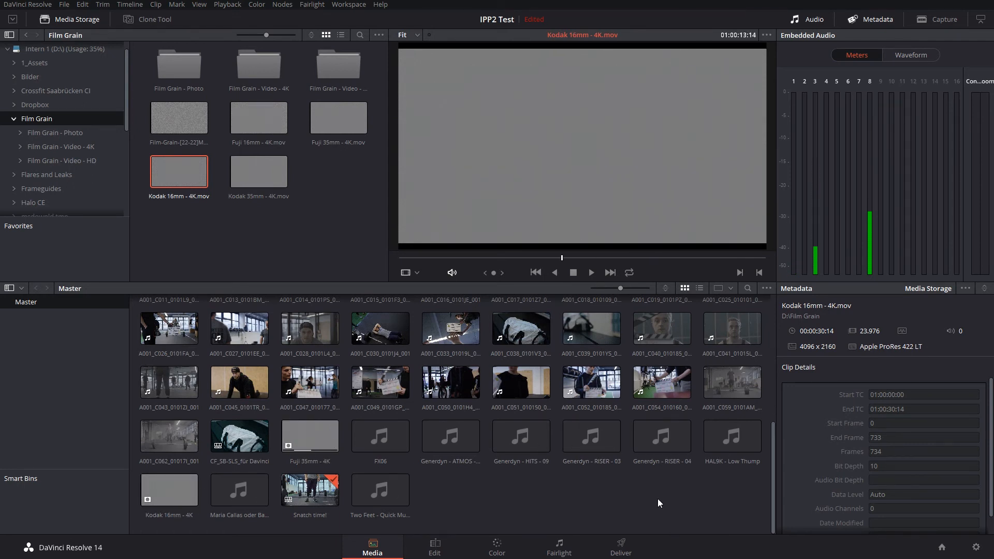
Step: On the Color page, add the Kodak 16mm - 4K.mov timeline matte to node 08 of the first clip
{"action": "left_click", "coordinate": [436, 552]}
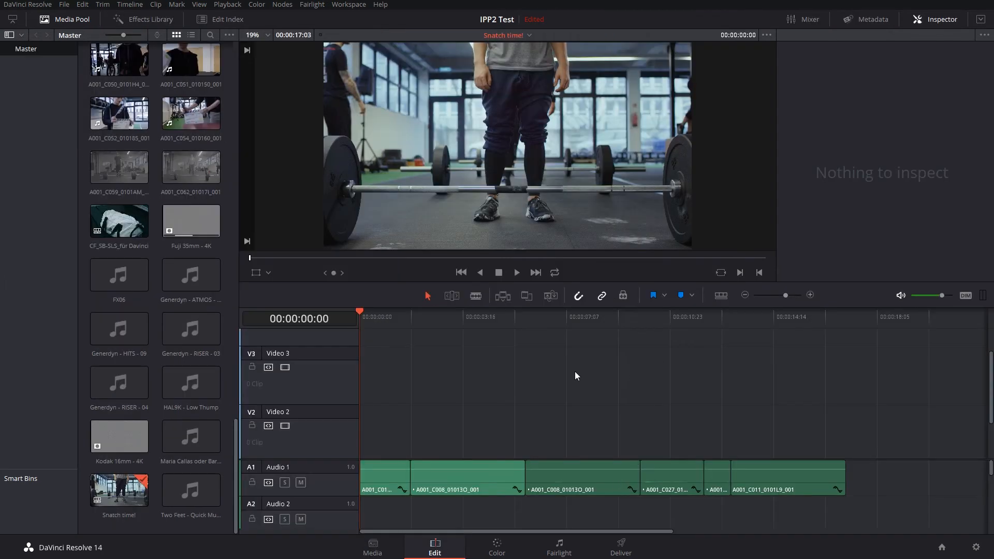
{"action": "left_click", "coordinate": [497, 549]}
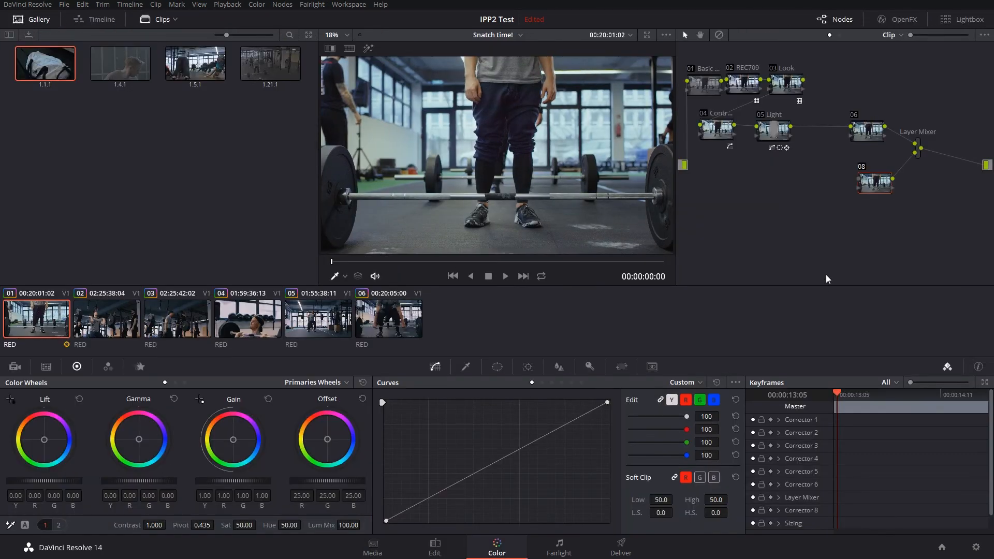
{"action": "right_click", "coordinate": [869, 189]}
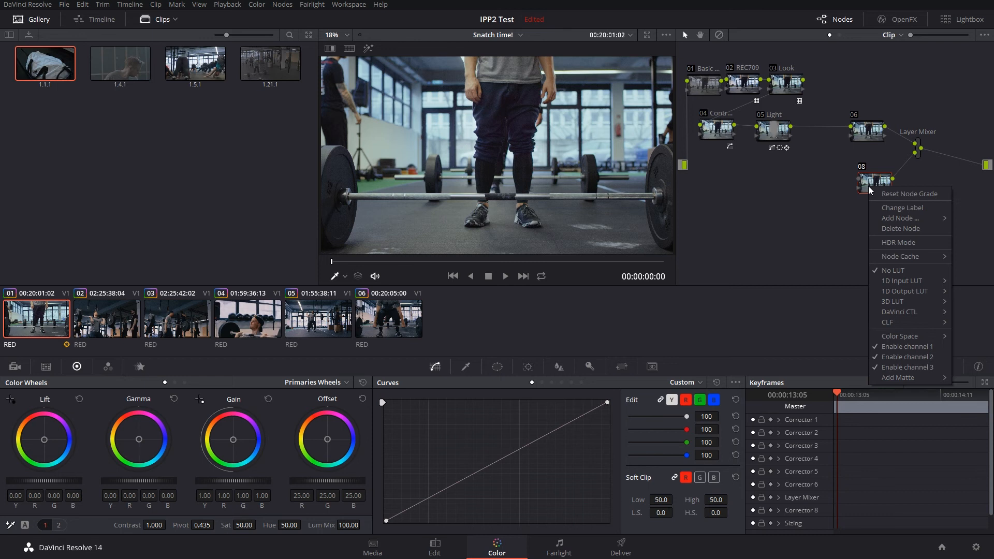
{"action": "mouse_move", "coordinate": [893, 380]}
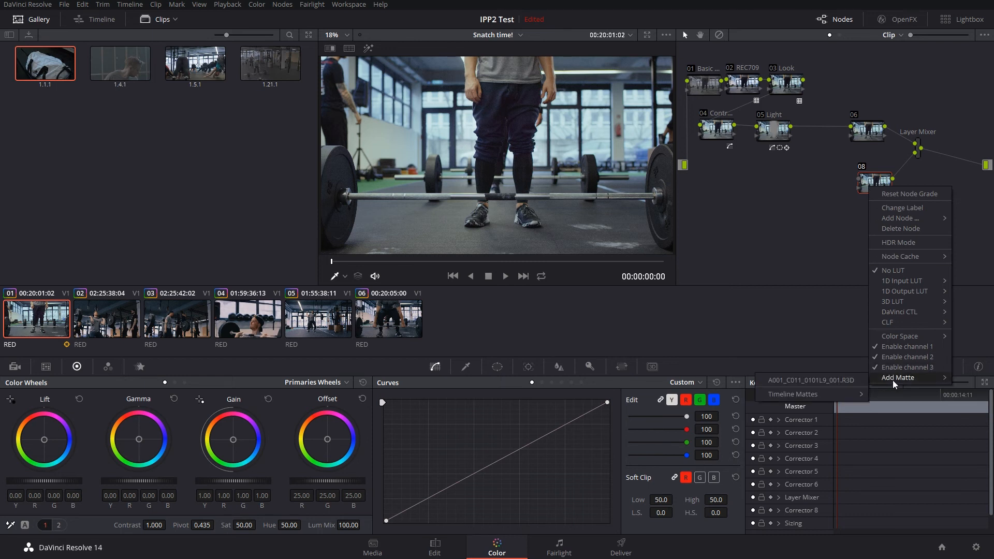
{"action": "mouse_move", "coordinate": [821, 398]}
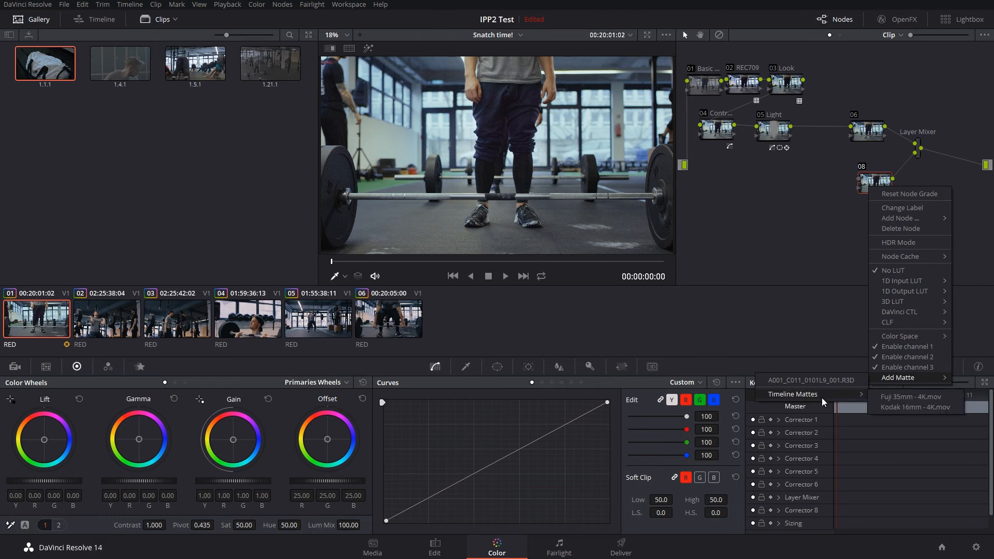
{"action": "left_click", "coordinate": [912, 407]}
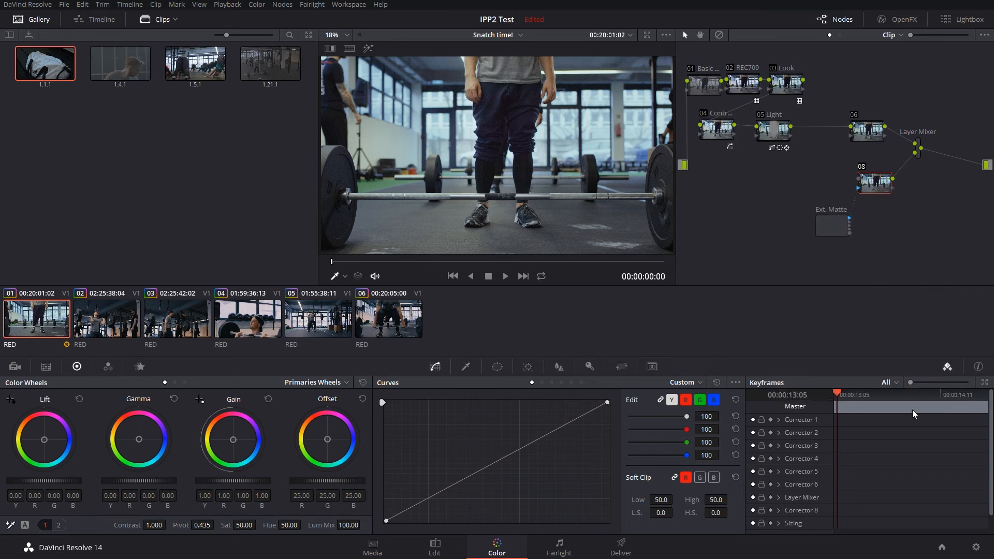
Step: Place the Ext. Matte node beside node 08 and replace its key link with a connection from its RGB output to node 08's RGB input
{"action": "left_click_drag", "start_coordinate": [818, 178], "coordinate": [817, 180]}
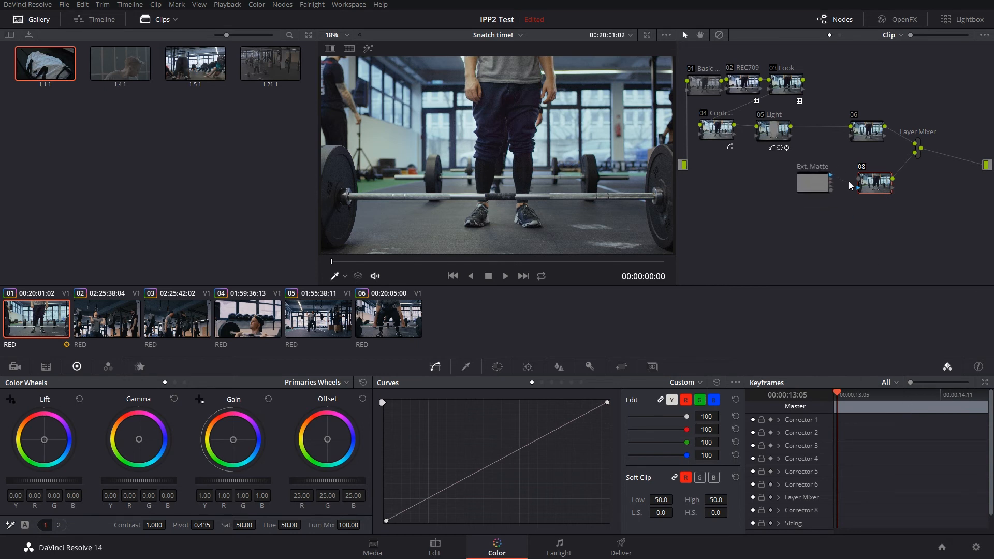
{"action": "right_click", "coordinate": [839, 178]}
{"action": "left_click", "coordinate": [847, 189]}
{"action": "mouse_move", "coordinate": [832, 190]}
{"action": "left_mouse_down"}
{"action": "mouse_move", "coordinate": [866, 179]}
{"action": "mouse_move", "coordinate": [825, 195]}
{"action": "left_mouse_up"}
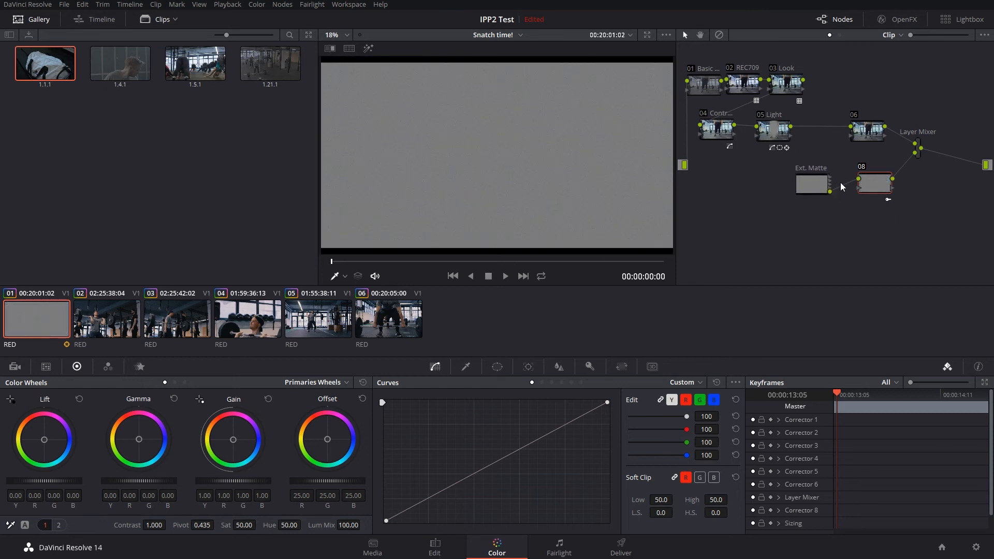
{"action": "left_click_drag", "start_coordinate": [803, 187], "coordinate": [809, 186]}
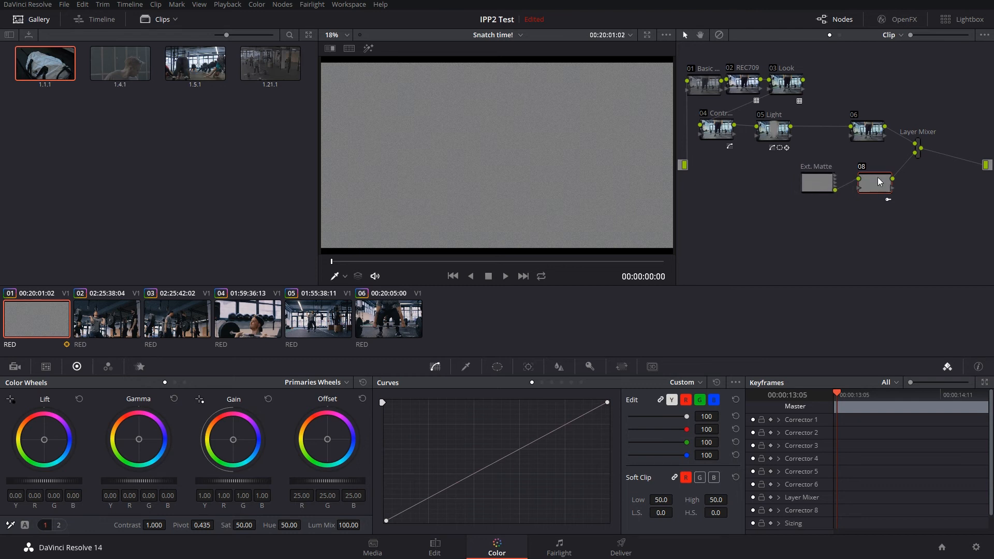
Step: Revert the link between Ext. Matte and node 08 to the original key connection
{"action": "left_click", "coordinate": [824, 188]}
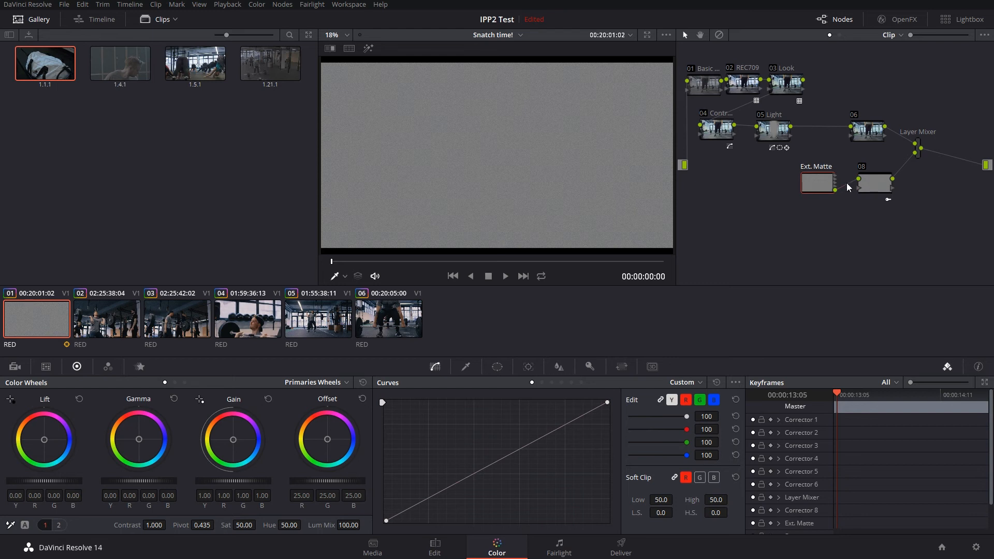
{"action": "left_click", "coordinate": [847, 184]}
{"action": "left_click_drag", "start_coordinate": [863, 190], "coordinate": [863, 190]}
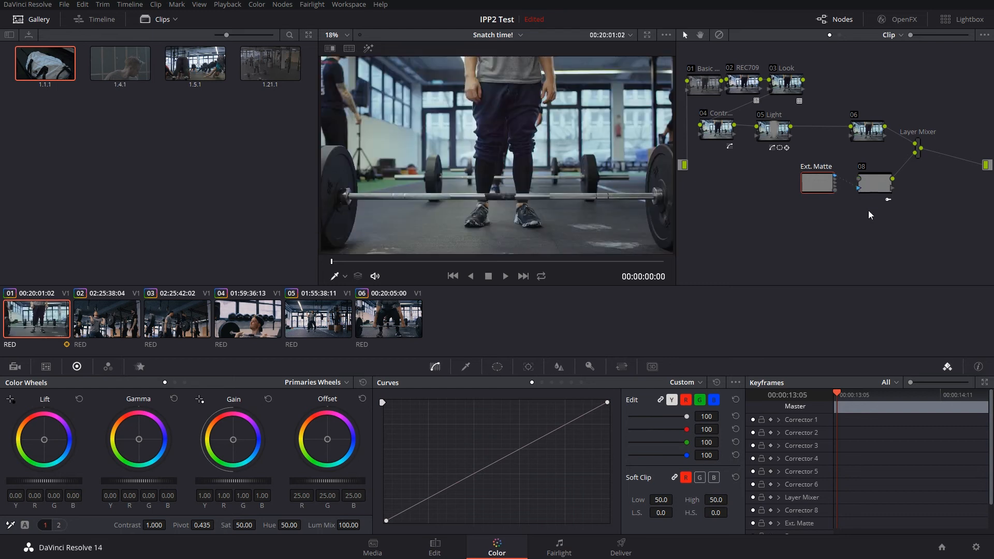
Step: Remove the restored key link and reconnect Ext. Matte's RGB output to node 08's RGB input, shifting the matte node slightly
{"action": "right_click", "coordinate": [847, 184]}
{"action": "left_click", "coordinate": [864, 190]}
{"action": "left_click_drag", "start_coordinate": [835, 190], "coordinate": [862, 181]}
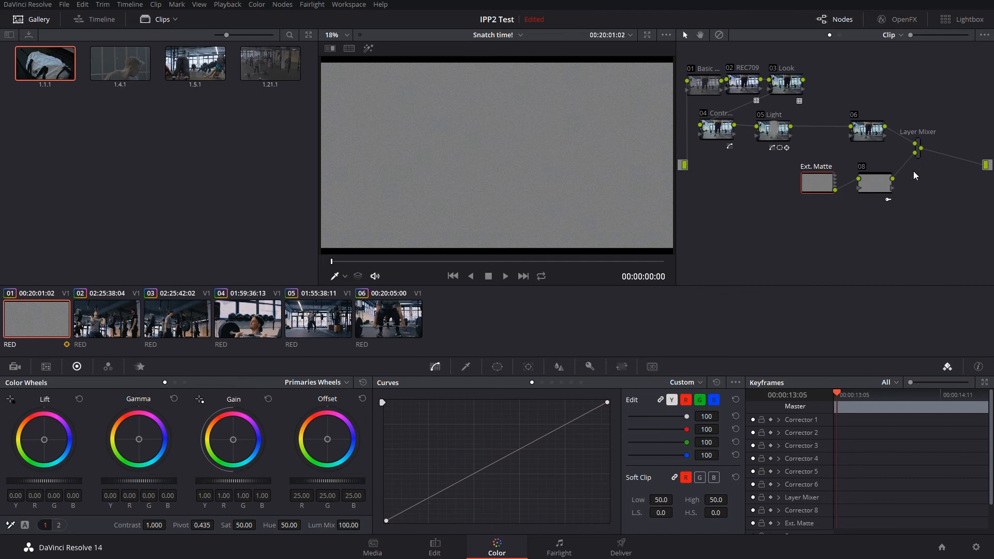
{"action": "left_click_drag", "start_coordinate": [817, 182], "coordinate": [815, 181]}
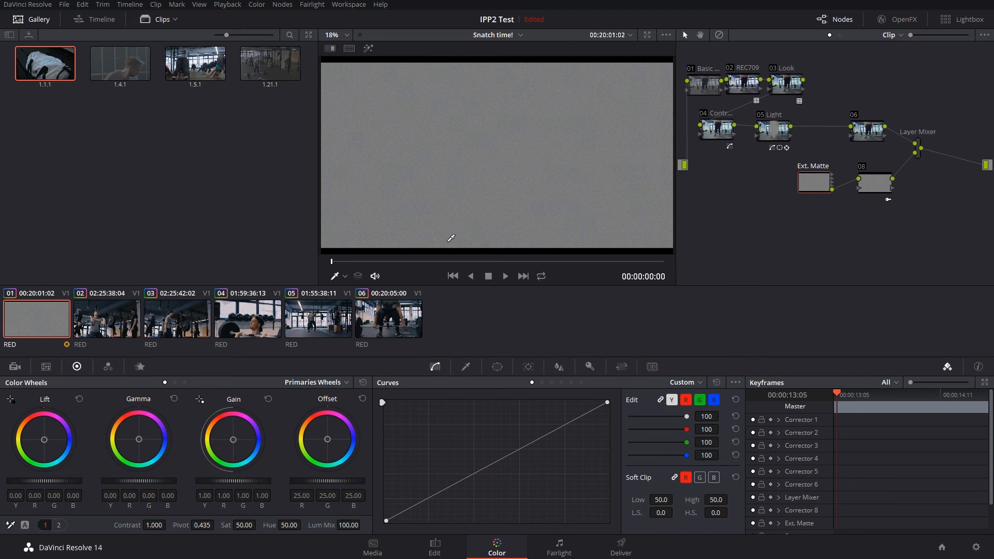
Step: Review the Video 1 clips on the Edit page, and return to the Color page
{"action": "key", "text": "shift+3"}
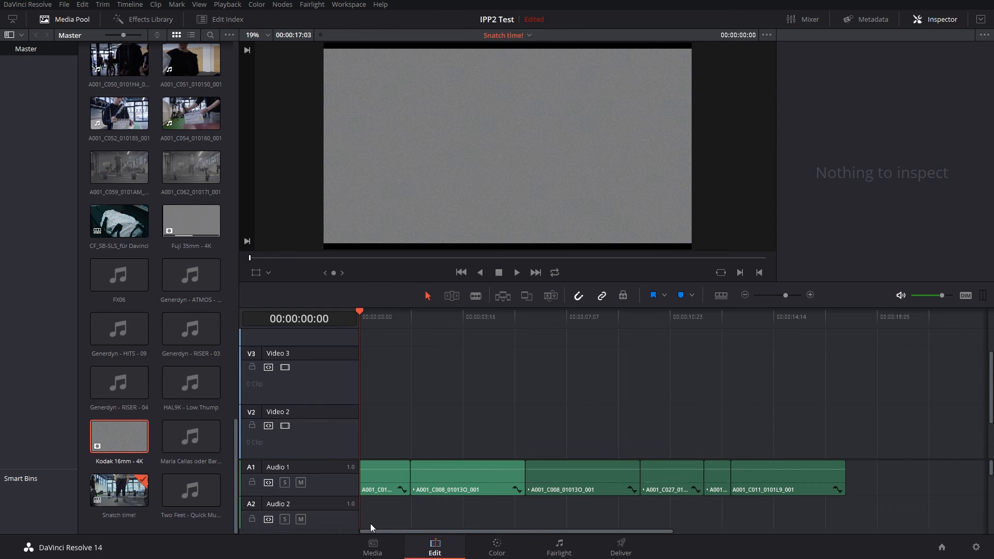
{"action": "scroll", "coordinate": [479, 430], "scroll_direction": "down", "scroll_amount": 3}
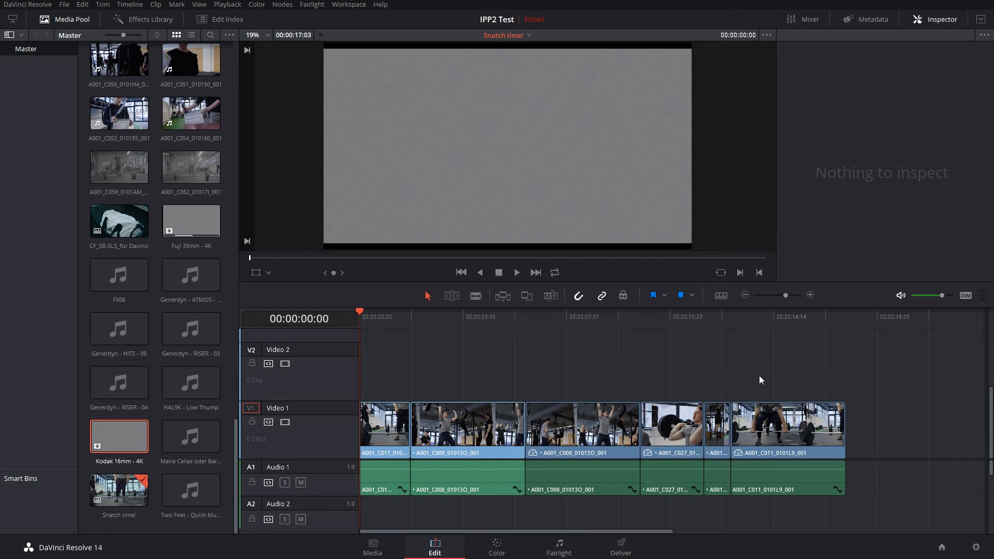
{"action": "left_click", "coordinate": [503, 553]}
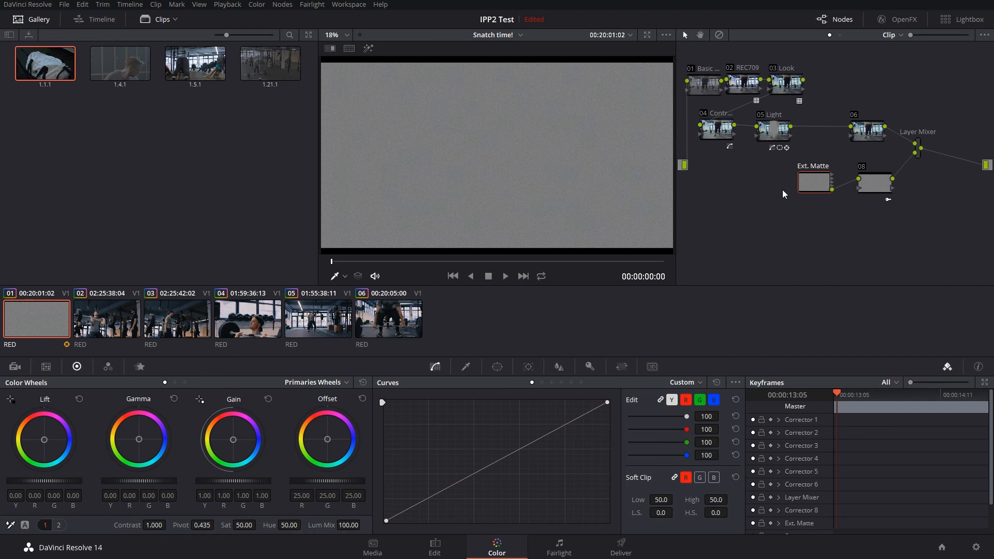
Step: Show the external matte's Key settings and move the Ext. Matte node slightly farther from node 08
{"action": "left_click_drag", "start_coordinate": [525, 253], "coordinate": [629, 263]}
{"action": "mouse_move", "coordinate": [303, 256]}
{"action": "left_mouse_down"}
{"action": "mouse_move", "coordinate": [663, 260]}
{"action": "mouse_move", "coordinate": [316, 265]}
{"action": "left_mouse_up"}
{"action": "left_click", "coordinate": [590, 367]}
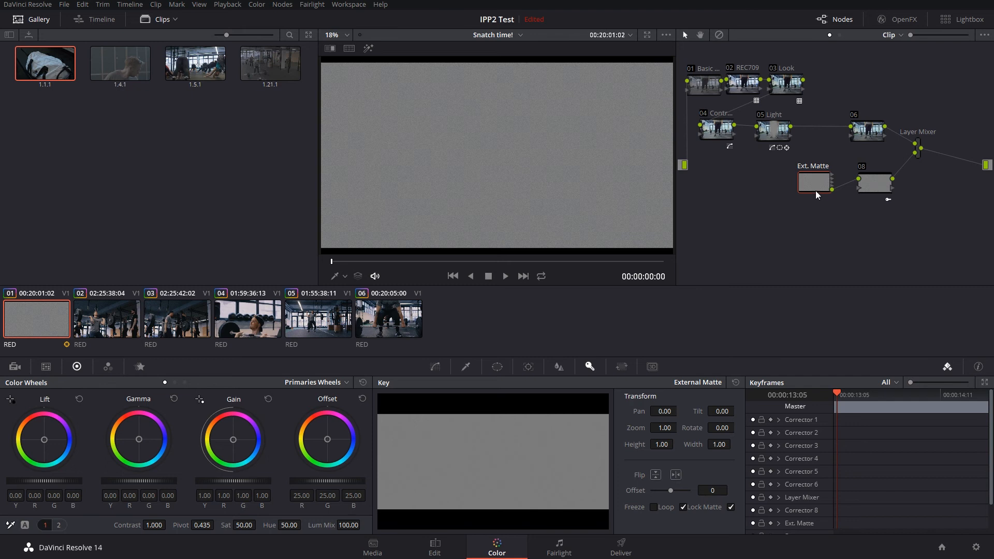
{"action": "left_click_drag", "start_coordinate": [816, 195], "coordinate": [797, 187]}
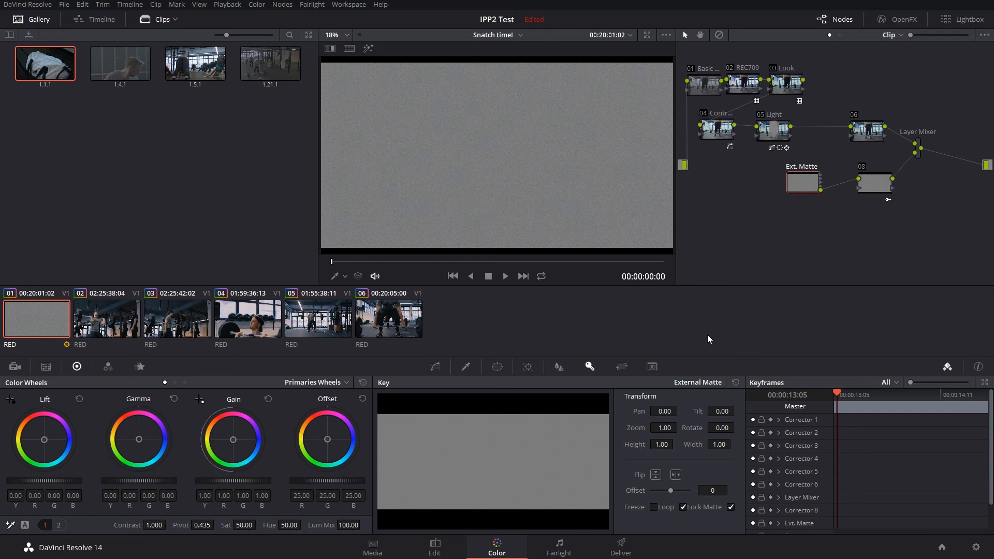
Step: Set the Input Sizing zoom to 1.066 to fill the frame without black bars
{"action": "left_click", "coordinate": [440, 366]}
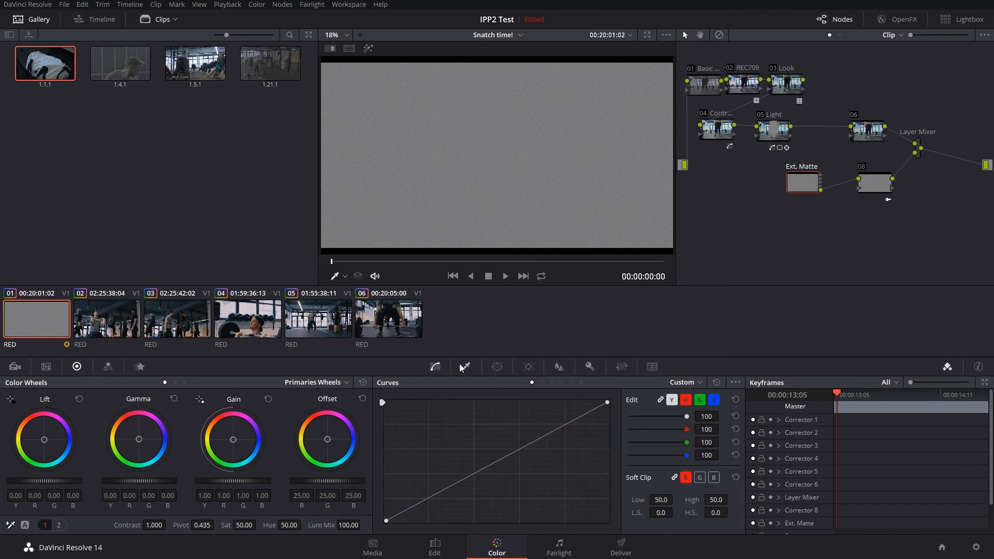
{"action": "left_click", "coordinate": [465, 367]}
{"action": "left_click", "coordinate": [441, 367]}
{"action": "left_click", "coordinate": [465, 366]}
{"action": "left_click", "coordinate": [497, 368]}
{"action": "left_click", "coordinate": [558, 366]}
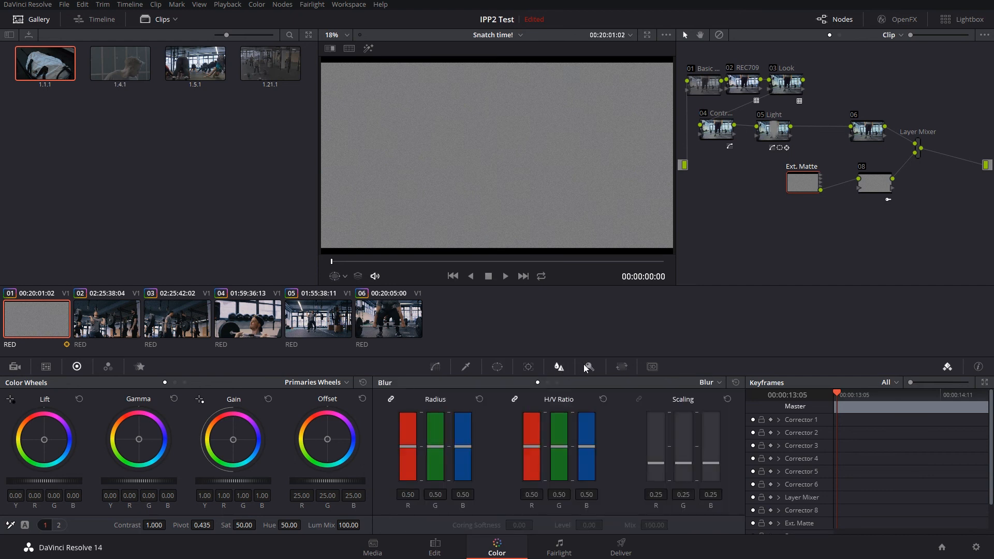
{"action": "left_click", "coordinate": [614, 367]}
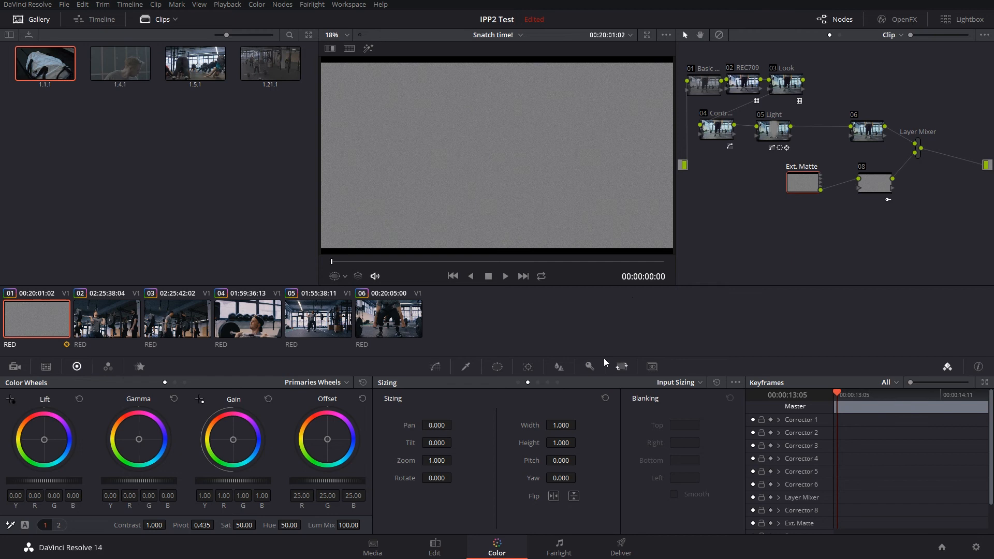
{"action": "left_click_drag", "start_coordinate": [446, 461], "coordinate": [454, 460]}
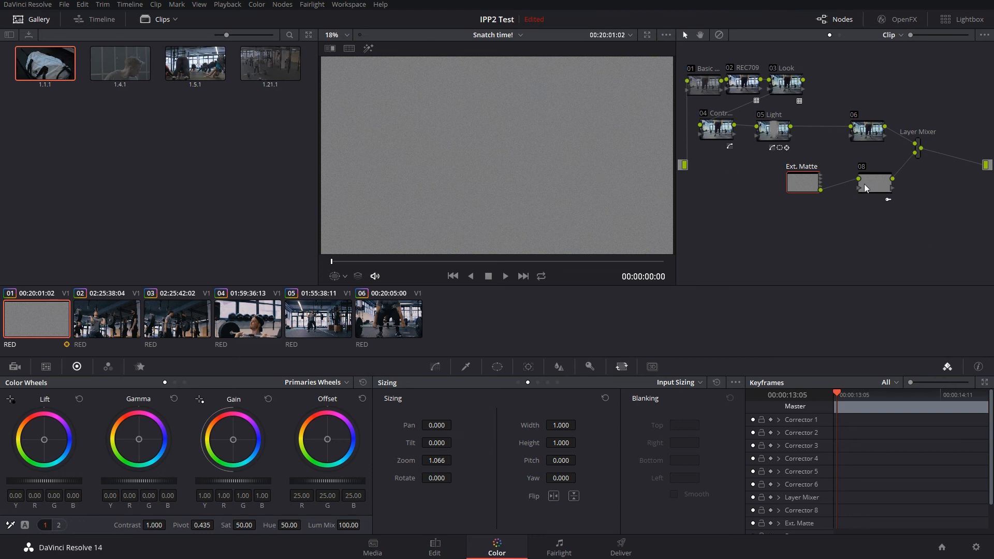
Step: Set the Layer Mixer's composite mode to Overlay so the grain blends over the footage
{"action": "right_click", "coordinate": [919, 145]}
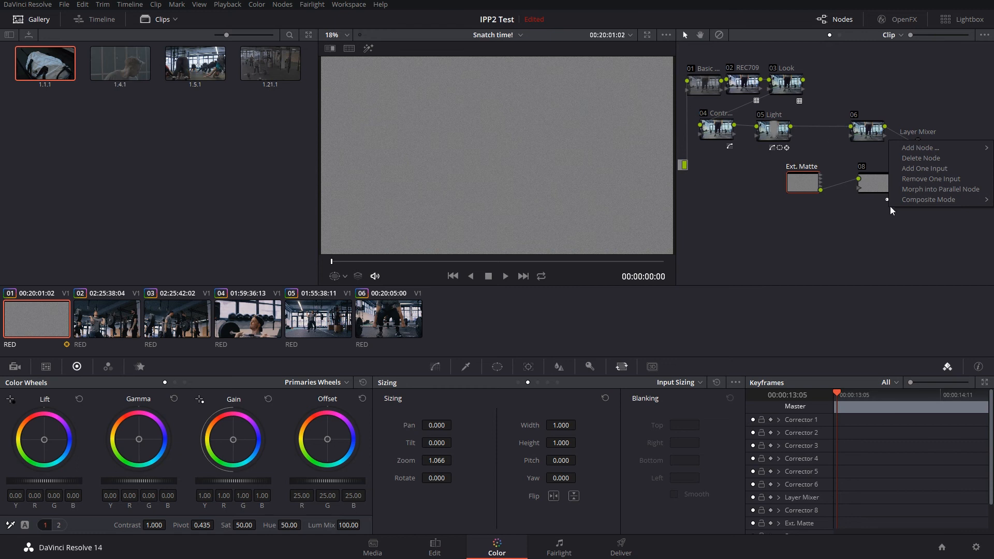
{"action": "mouse_move", "coordinate": [928, 200]}
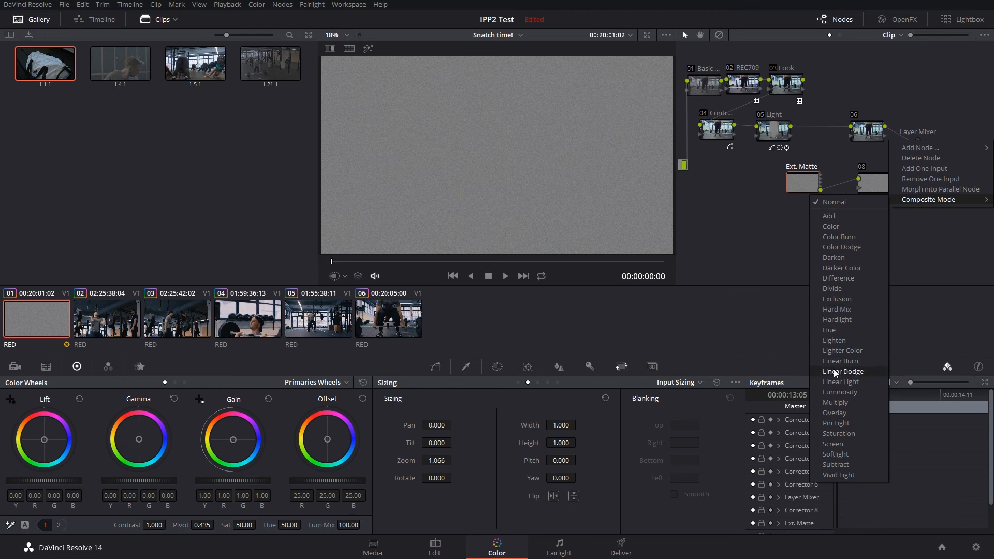
{"action": "left_click", "coordinate": [851, 416]}
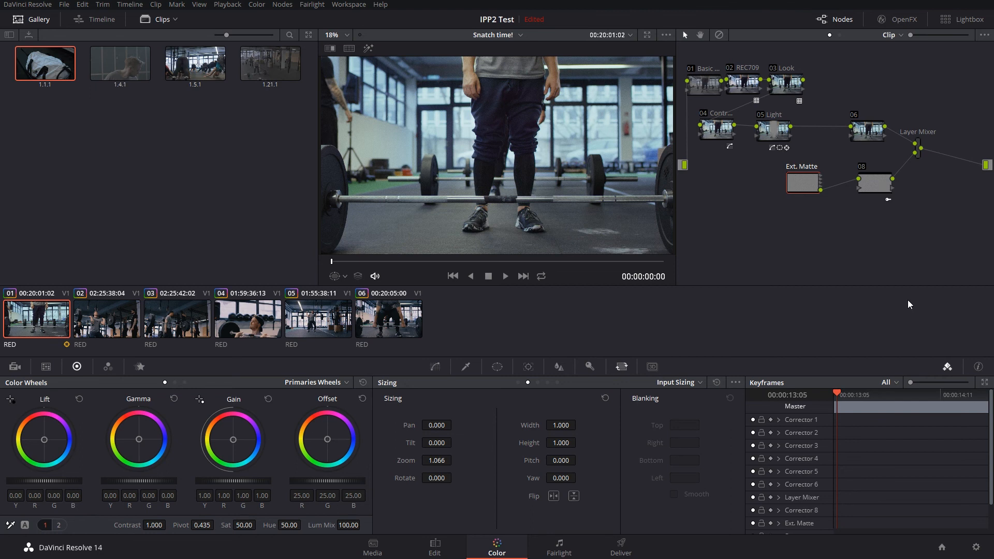
Step: Try raising the midtones of node 08's custom curve, and remove the added curve point
{"action": "left_click", "coordinate": [919, 154]}
{"action": "left_click", "coordinate": [870, 133]}
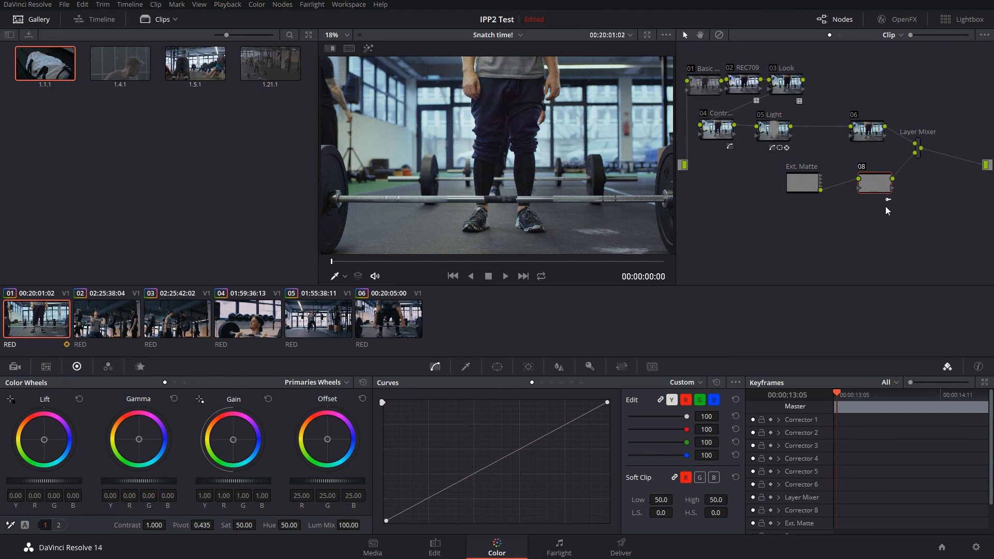
{"action": "left_click_drag", "start_coordinate": [504, 456], "coordinate": [486, 442]}
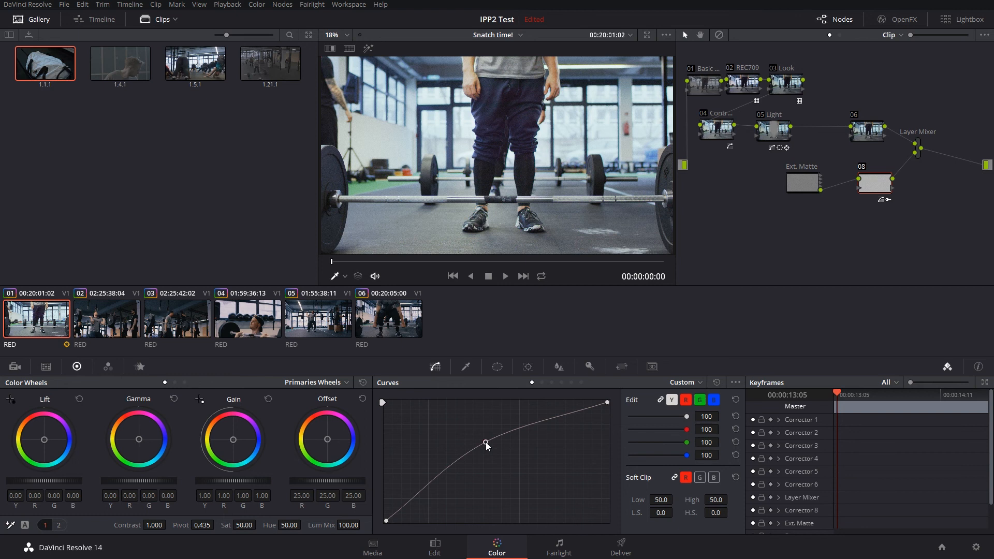
{"action": "right_click", "coordinate": [486, 442]}
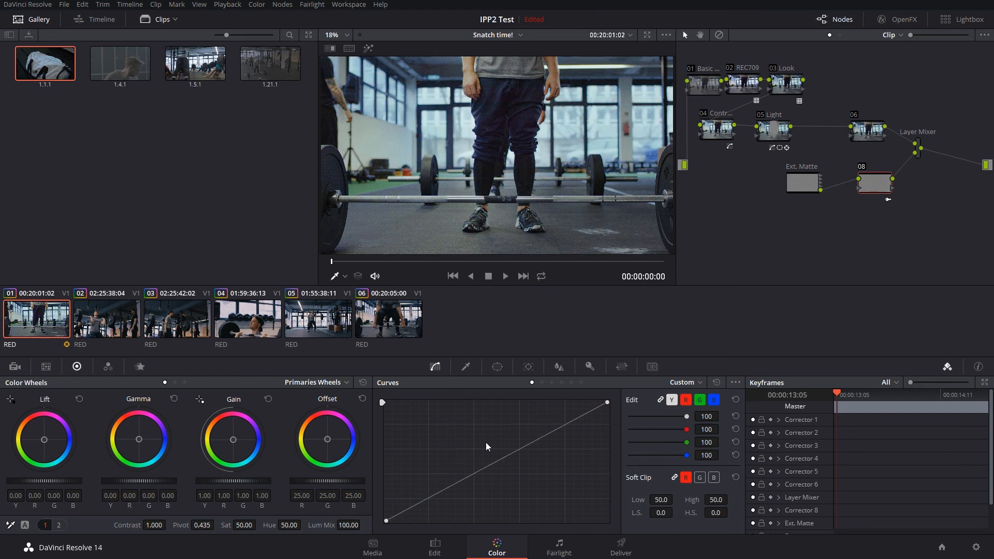
Step: Lower node 08's key output gain to 0.427 and check the grain strength in full-screen playback
{"action": "left_click", "coordinate": [589, 366]}
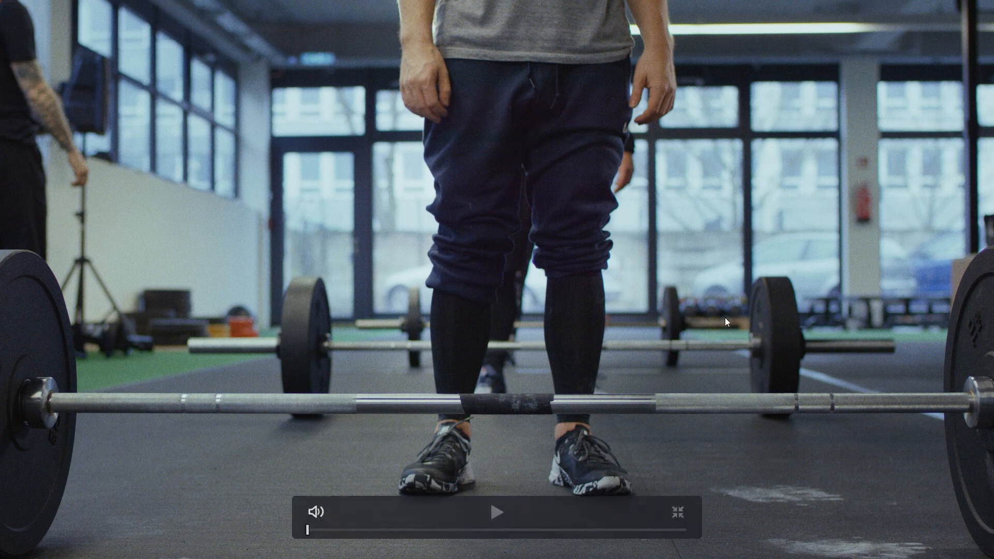
{"action": "key", "text": "Escape"}
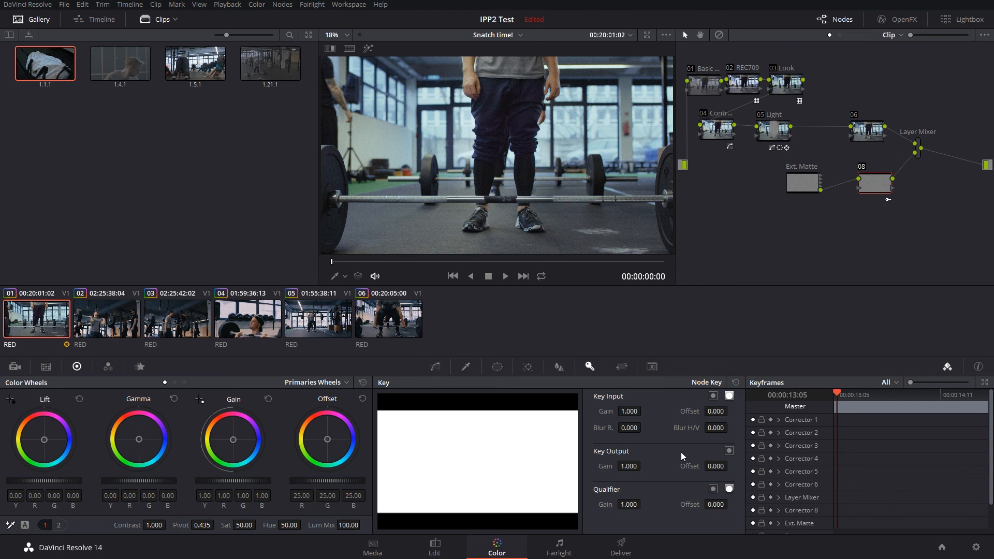
{"action": "left_click_drag", "start_coordinate": [629, 466], "coordinate": [590, 466]}
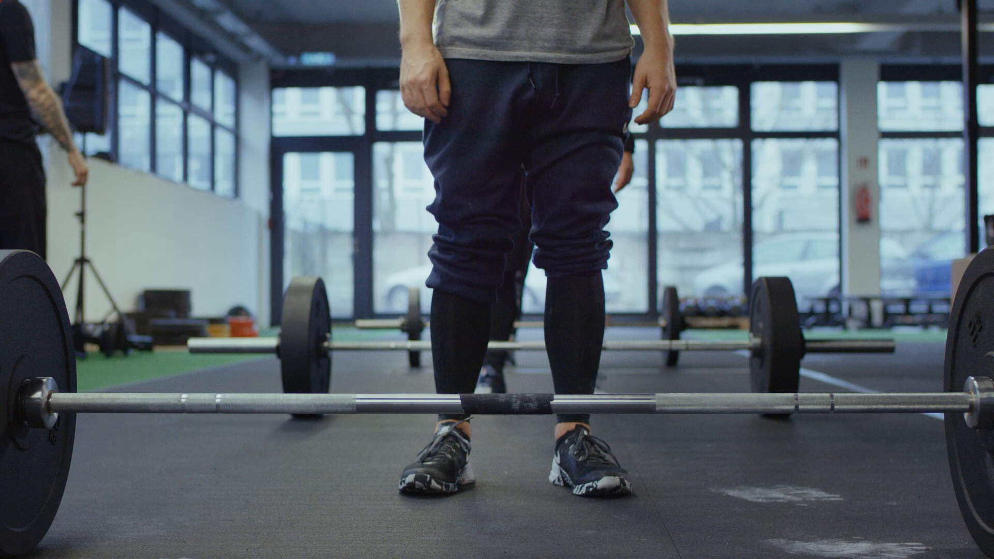
{"action": "mouse_move", "coordinate": [554, 167]}
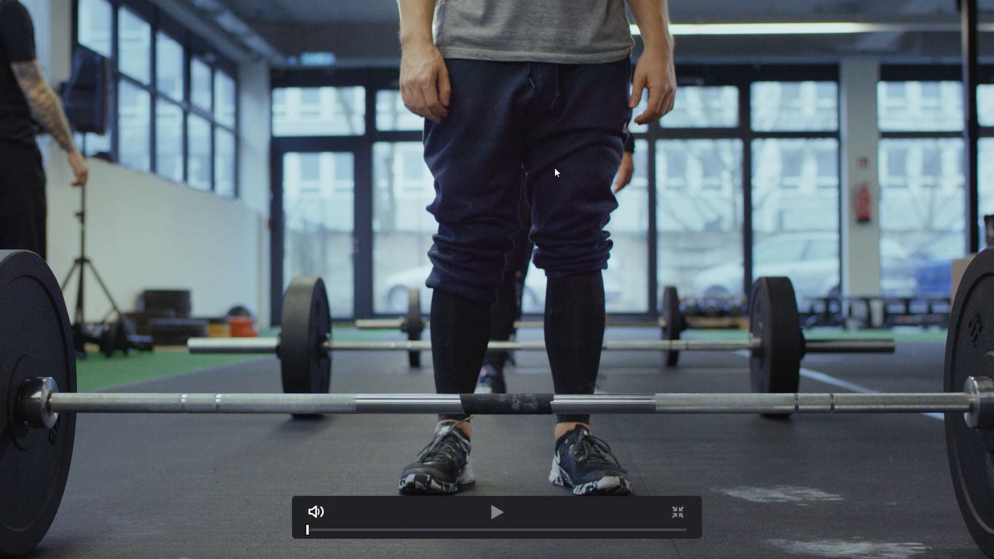
{"action": "key", "text": "space"}
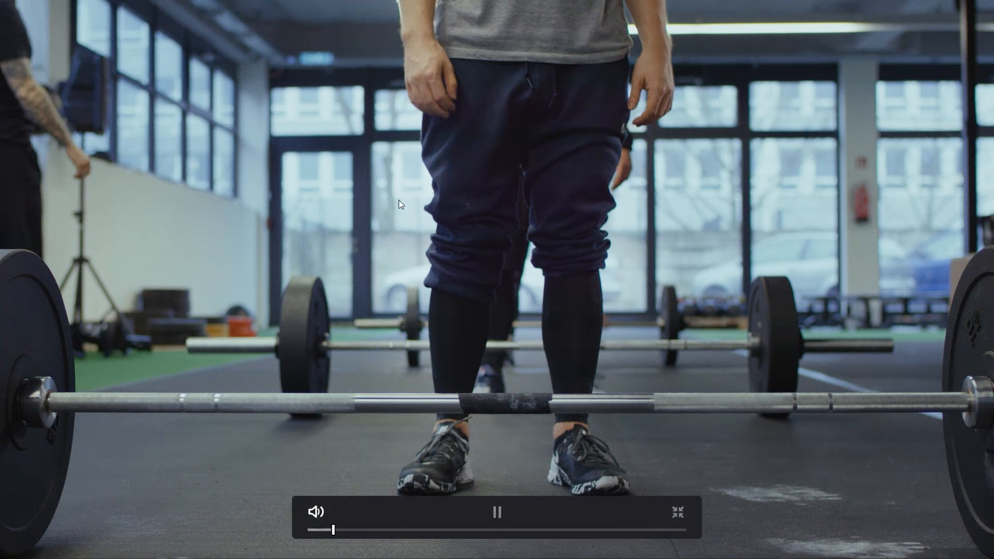
{"action": "key", "text": "Escape"}
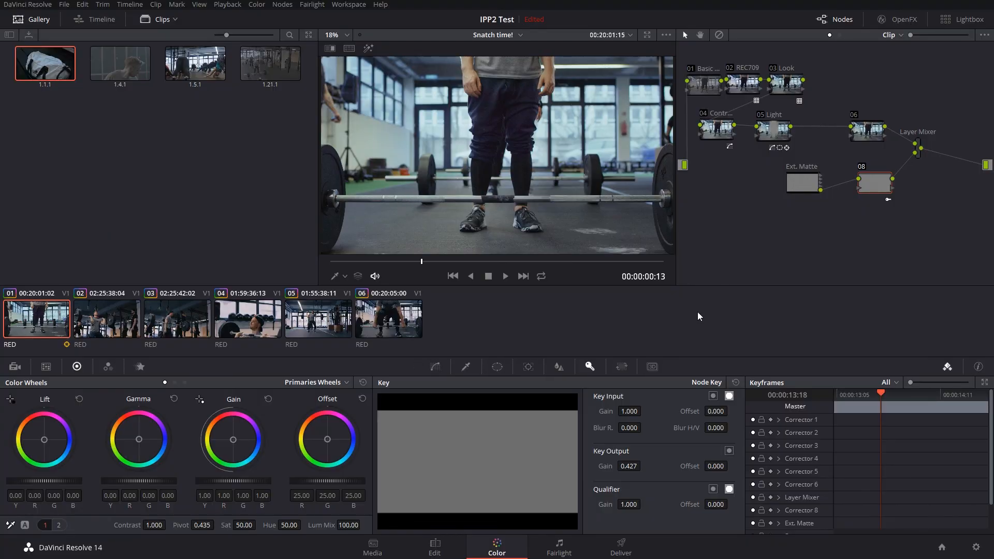
Step: Try a key output gain of 2.000 on node 08, and set it back to 1
{"action": "left_click_drag", "start_coordinate": [641, 464], "coordinate": [643, 465]}
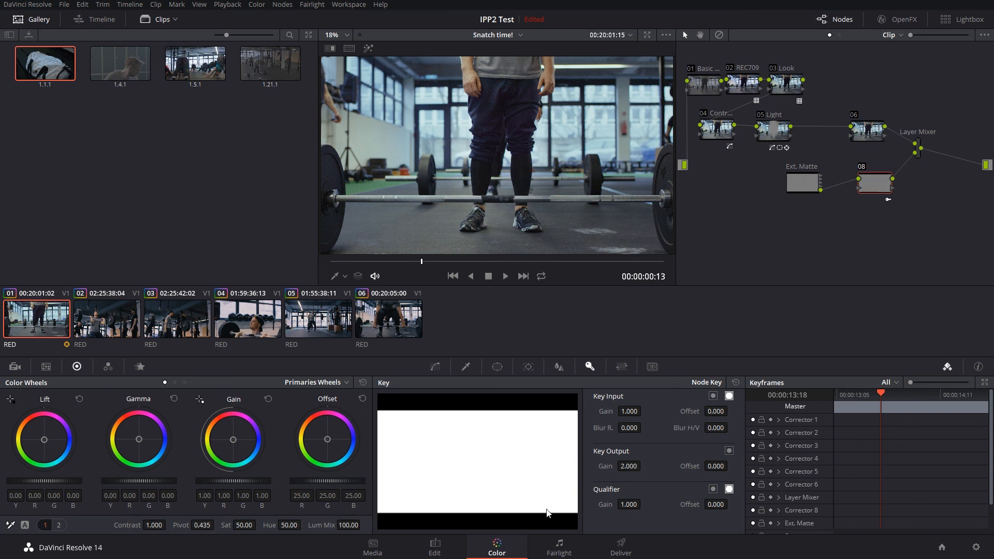
{"action": "double_click", "coordinate": [634, 465]}
{"action": "type", "text": "1"}
{"action": "key", "text": "Return"}
Step: Compare clips 01 and 02, and grab a still of clip 01's grade
{"action": "left_click", "coordinate": [88, 329]}
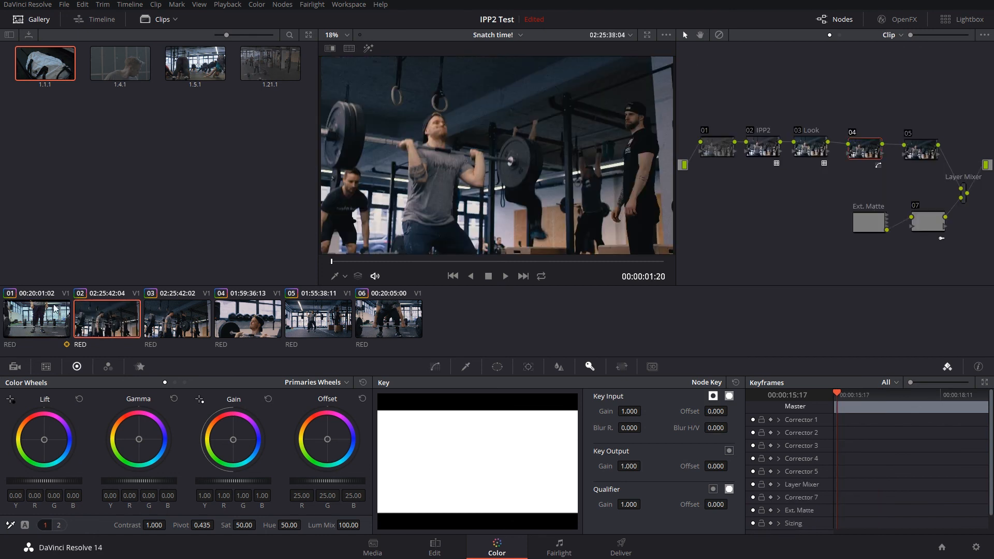
{"action": "left_click", "coordinate": [56, 324]}
{"action": "left_click", "coordinate": [97, 332]}
{"action": "left_click", "coordinate": [37, 330]}
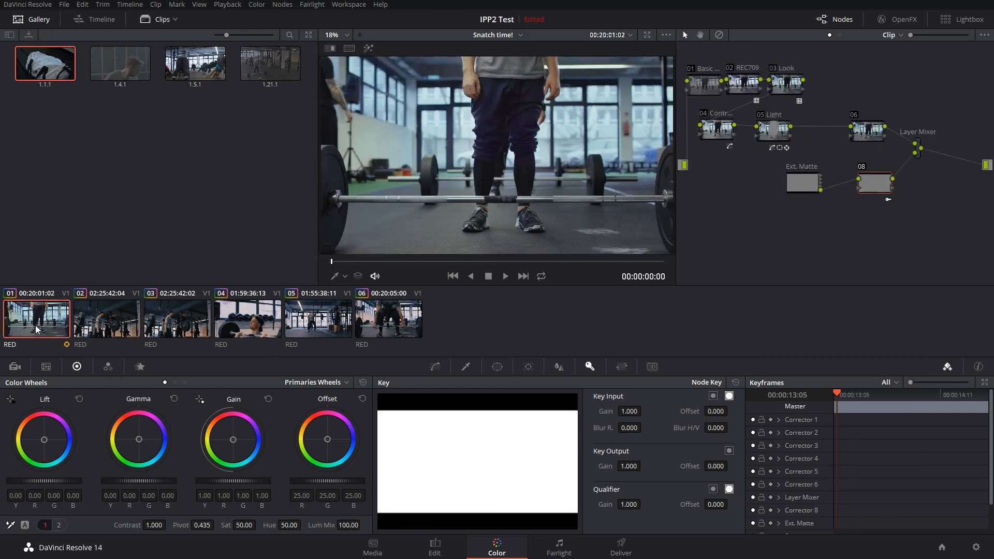
{"action": "left_click", "coordinate": [198, 5]}
{"action": "mouse_move", "coordinate": [222, 17]}
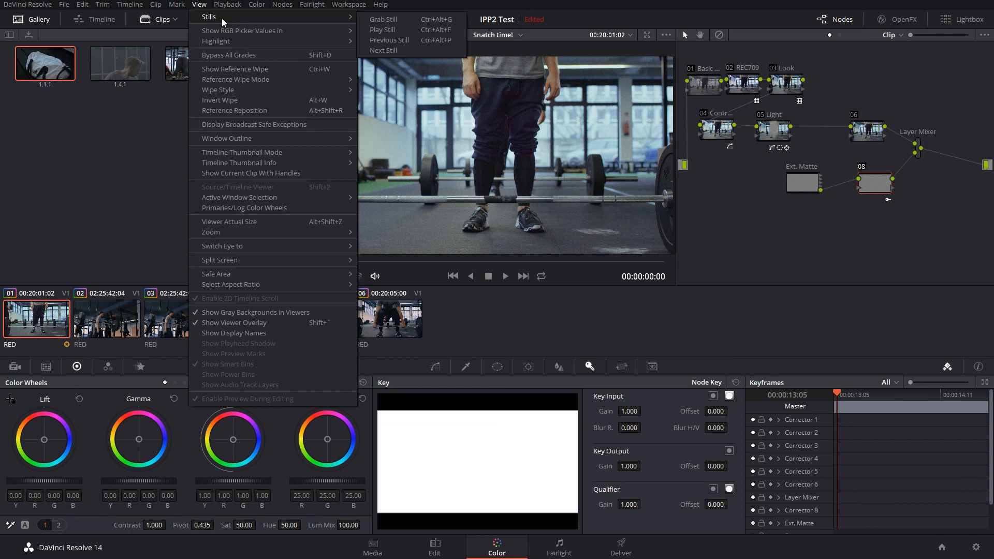
{"action": "left_click", "coordinate": [382, 20]}
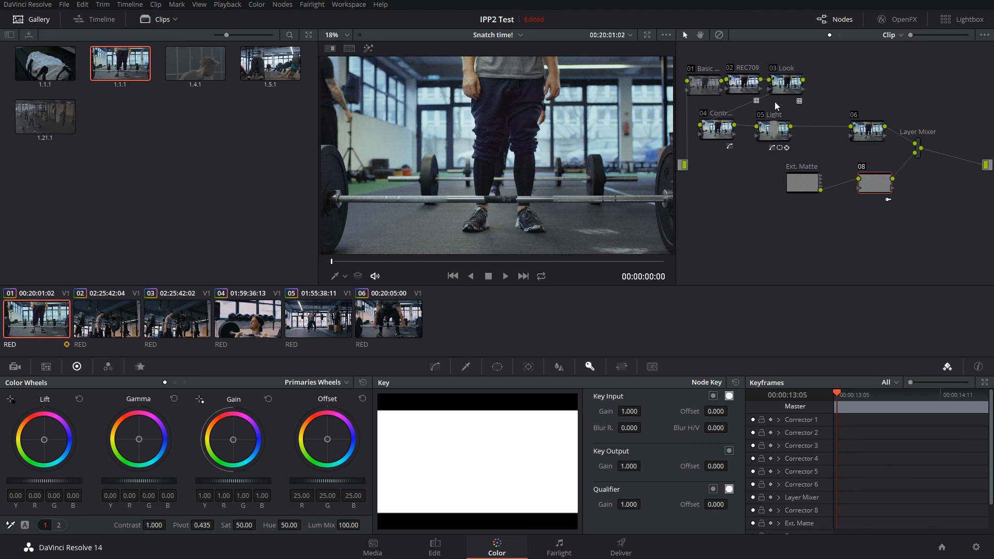
Step: Replace clip 02's existing node tree with the grade from the newly grabbed clip 01 still
{"action": "left_click", "coordinate": [105, 325]}
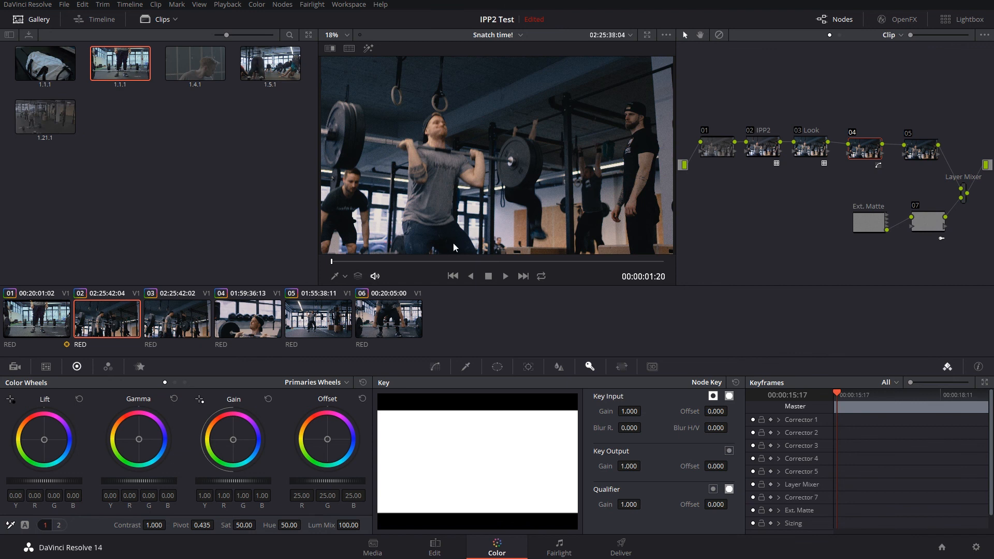
{"action": "left_click_drag", "start_coordinate": [708, 101], "coordinate": [942, 257]}
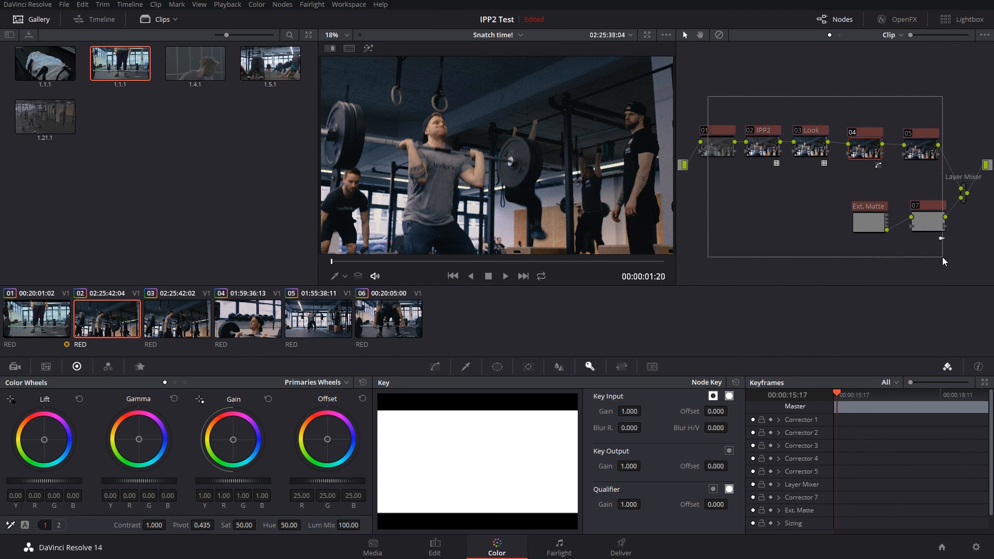
{"action": "key", "text": "Delete"}
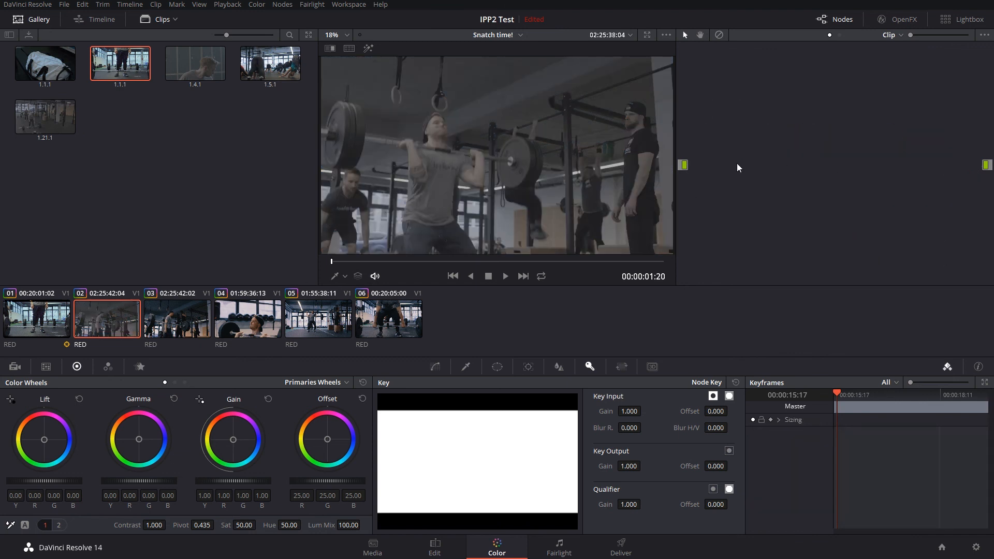
{"action": "key", "text": "alt+s"}
{"action": "left_click_drag", "start_coordinate": [776, 118], "coordinate": [775, 155]}
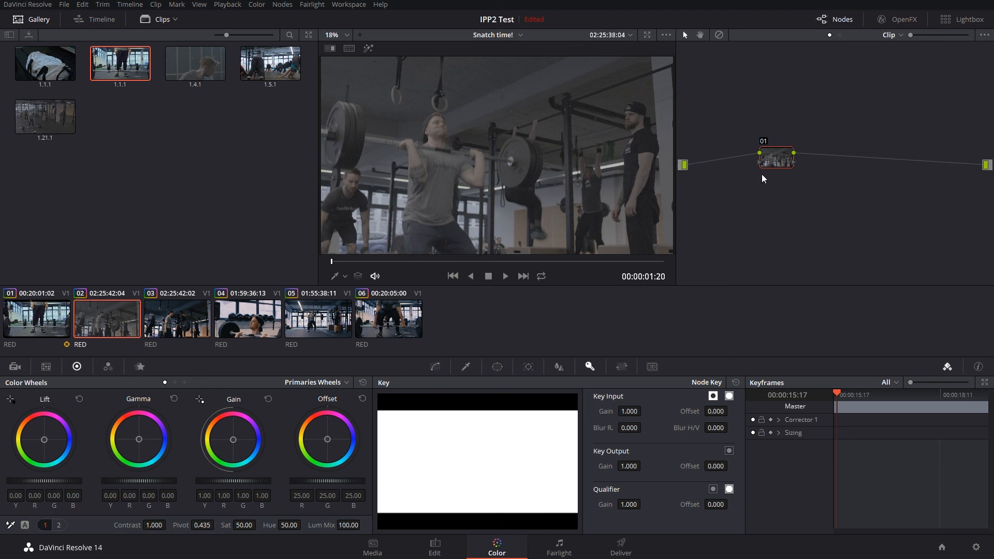
{"action": "right_click", "coordinate": [106, 62]}
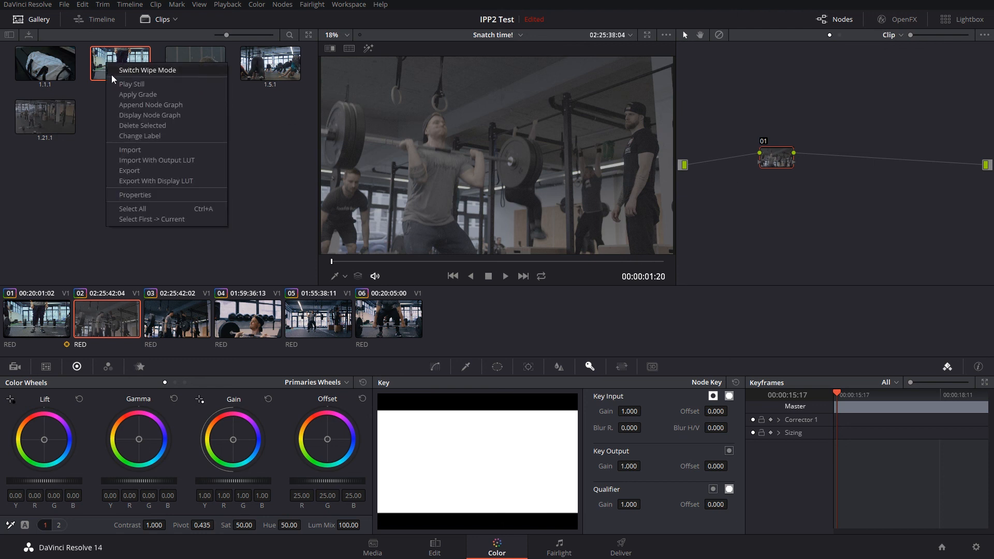
{"action": "left_click", "coordinate": [132, 94]}
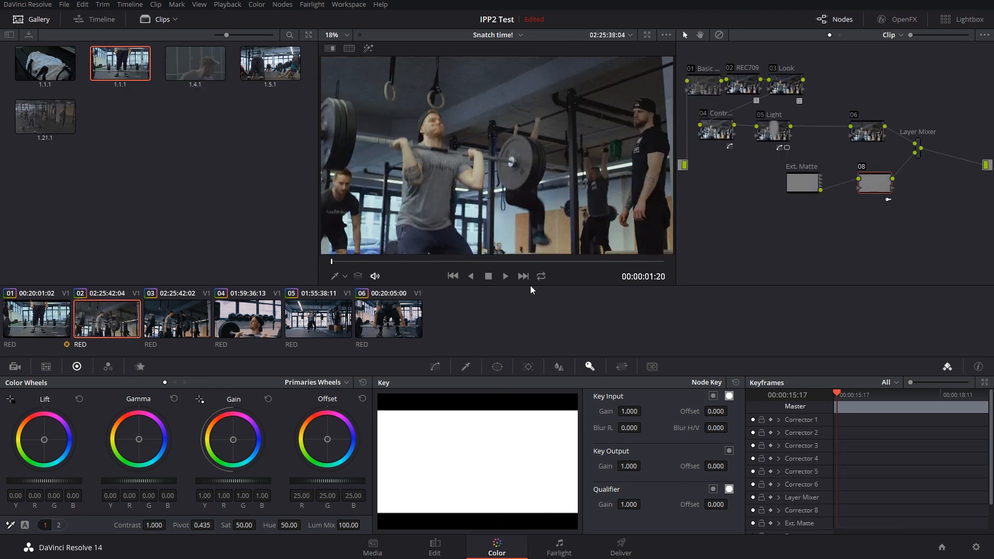
Step: Compare the looks of clips 01 and 02 repeatedly, and play back part of clip 02
{"action": "left_click", "coordinate": [45, 330]}
{"action": "left_click", "coordinate": [96, 329]}
{"action": "left_click", "coordinate": [41, 324]}
{"action": "left_click", "coordinate": [100, 326]}
{"action": "left_click", "coordinate": [32, 321]}
{"action": "left_click", "coordinate": [101, 323]}
{"action": "key", "text": "space"}
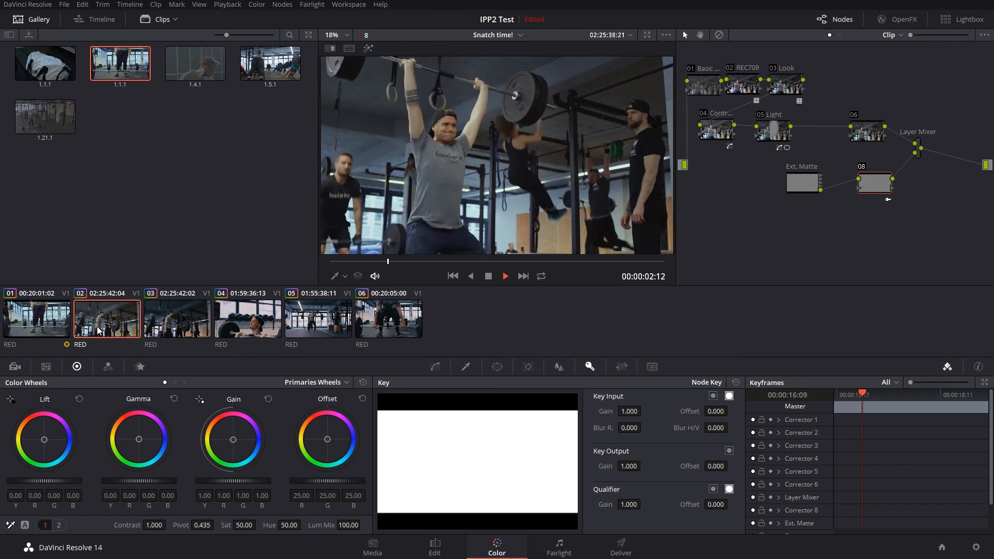
{"action": "key", "text": "space"}
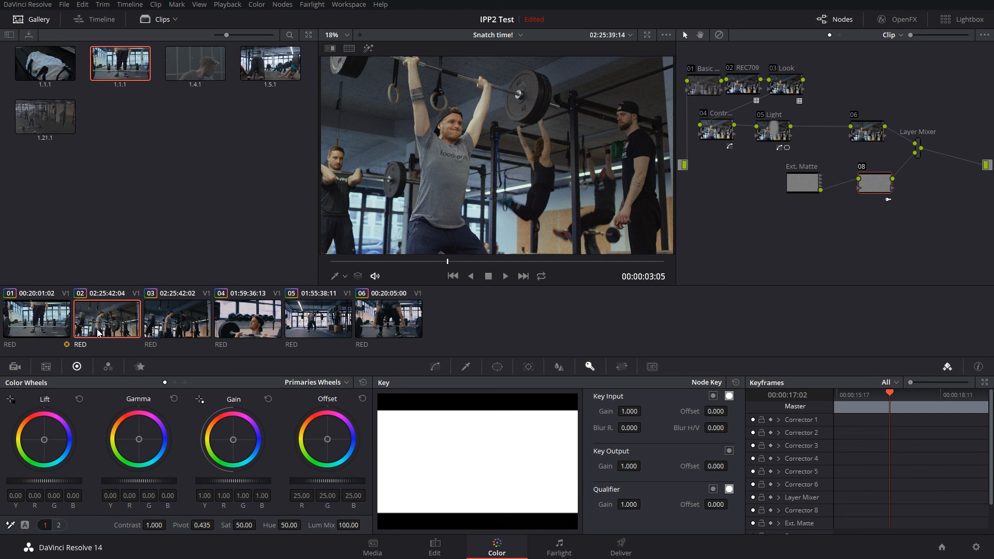
{"action": "left_click", "coordinate": [38, 330]}
{"action": "left_click", "coordinate": [95, 324]}
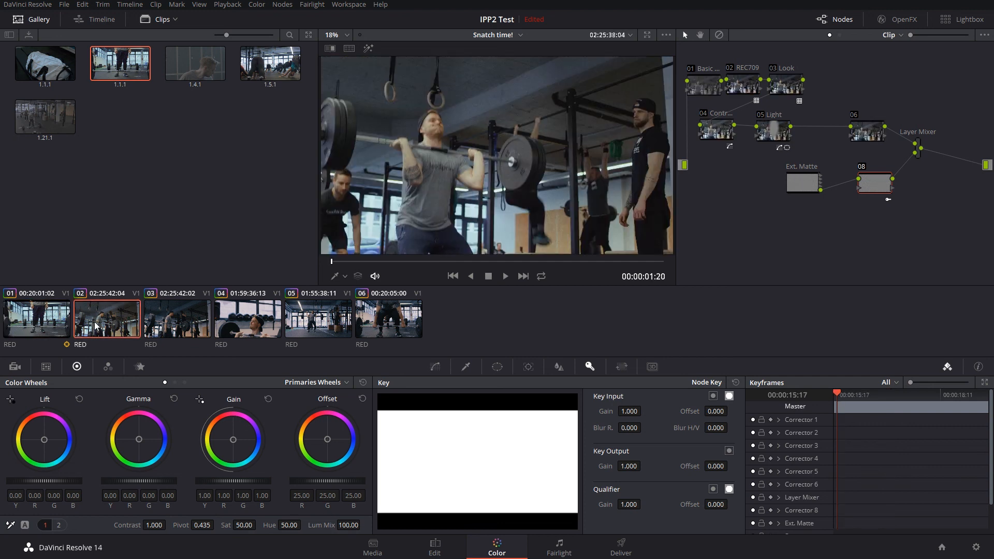
Step: In clip 02's Light node, move the circular window onto the central lifter at pan 42.23, tilt 45.01, and fine-tune the curve's midpoint
{"action": "left_click", "coordinate": [771, 138]}
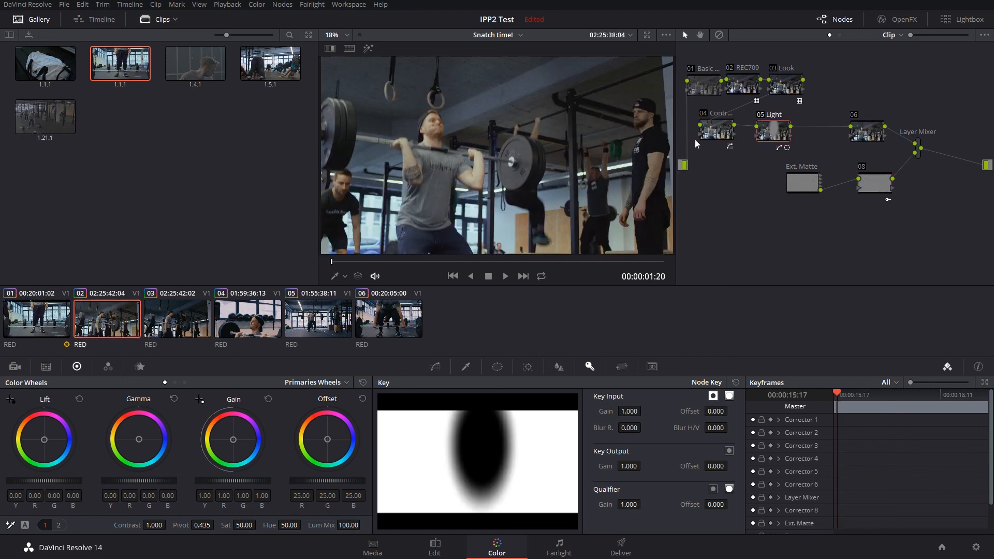
{"action": "left_click", "coordinate": [497, 366]}
{"action": "left_click_drag", "start_coordinate": [495, 182], "coordinate": [435, 195]}
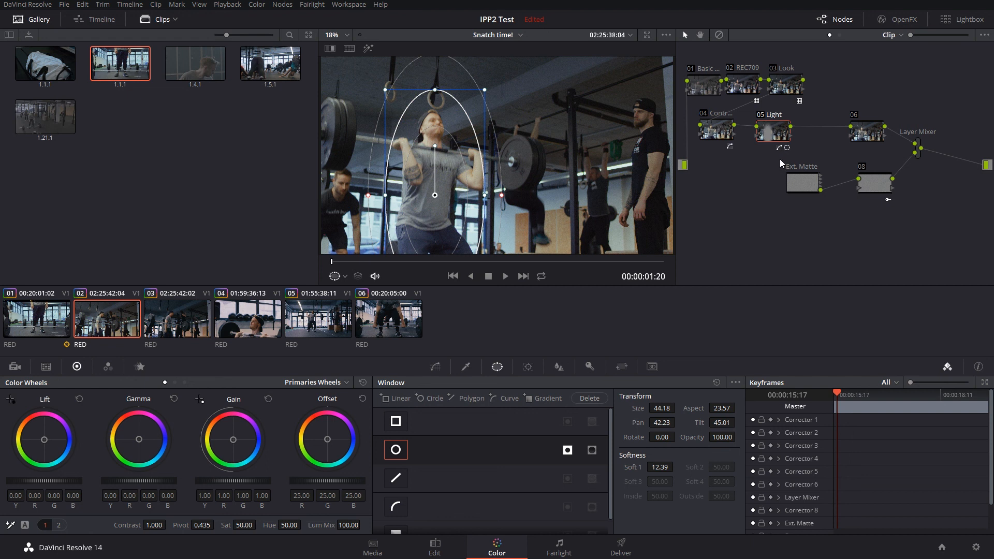
{"action": "left_click", "coordinate": [437, 367]}
{"action": "left_click_drag", "start_coordinate": [501, 464], "coordinate": [502, 465]}
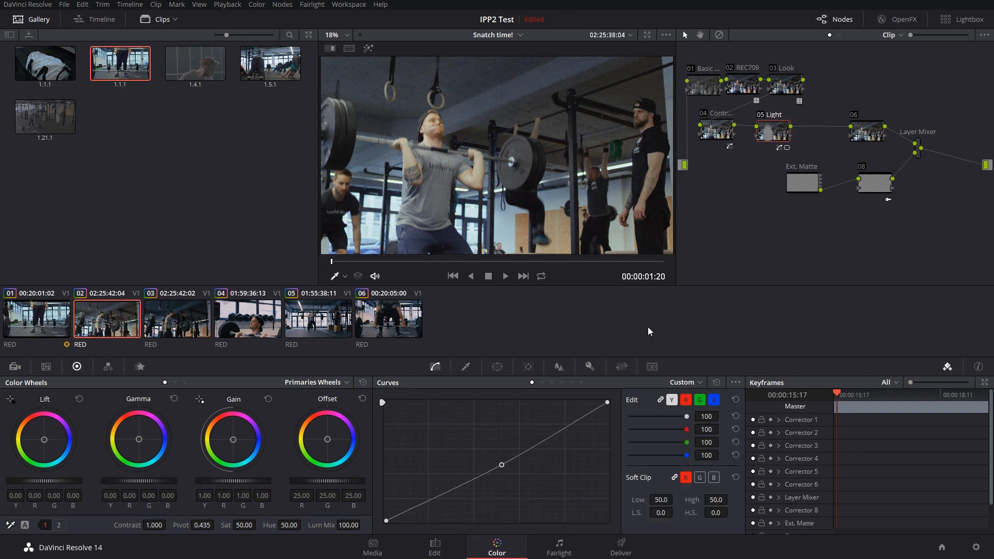
Step: Play back clip 02 and alternate between clips 01 and 02 to compare their brightness and contrast
{"action": "key", "text": "space"}
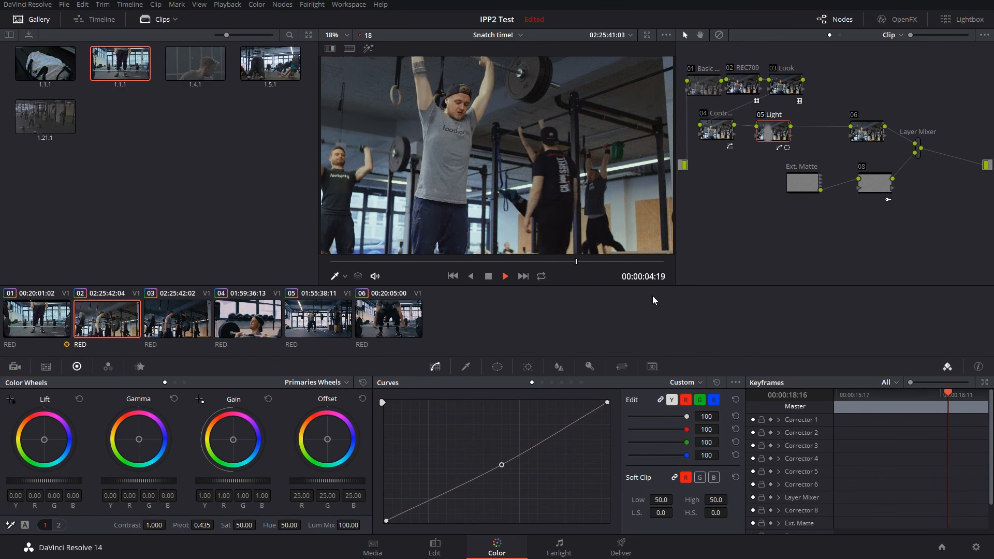
{"action": "key", "text": "space"}
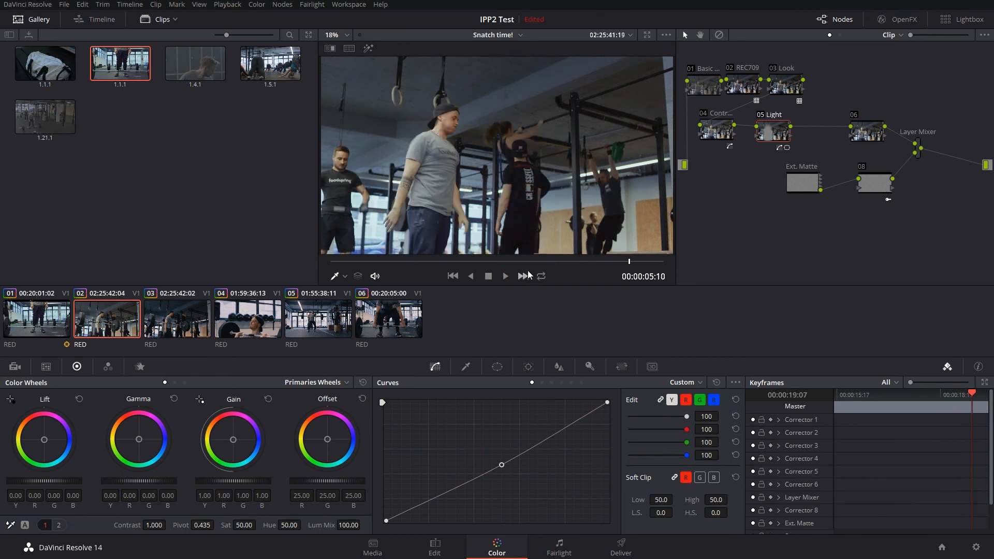
{"action": "left_click", "coordinate": [13, 328]}
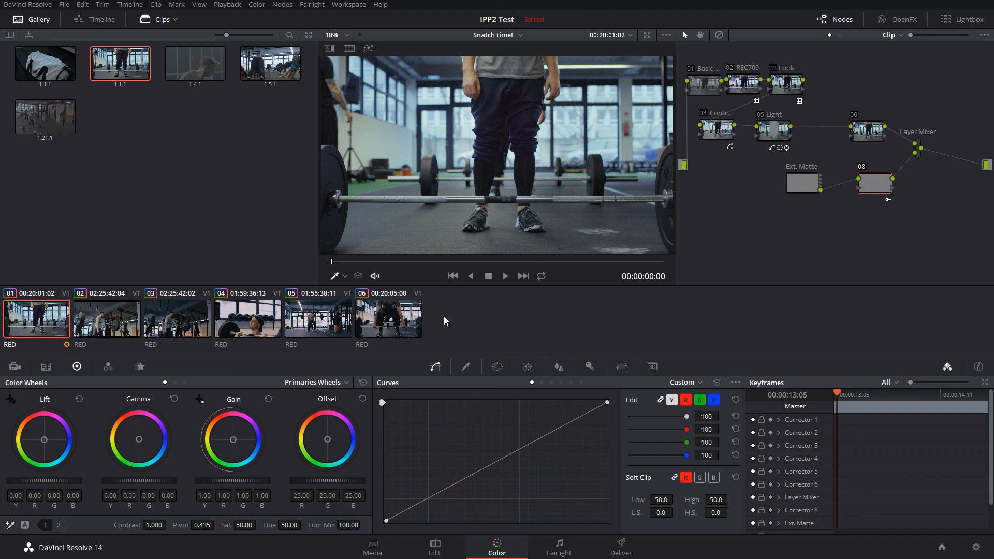
{"action": "left_click", "coordinate": [112, 321]}
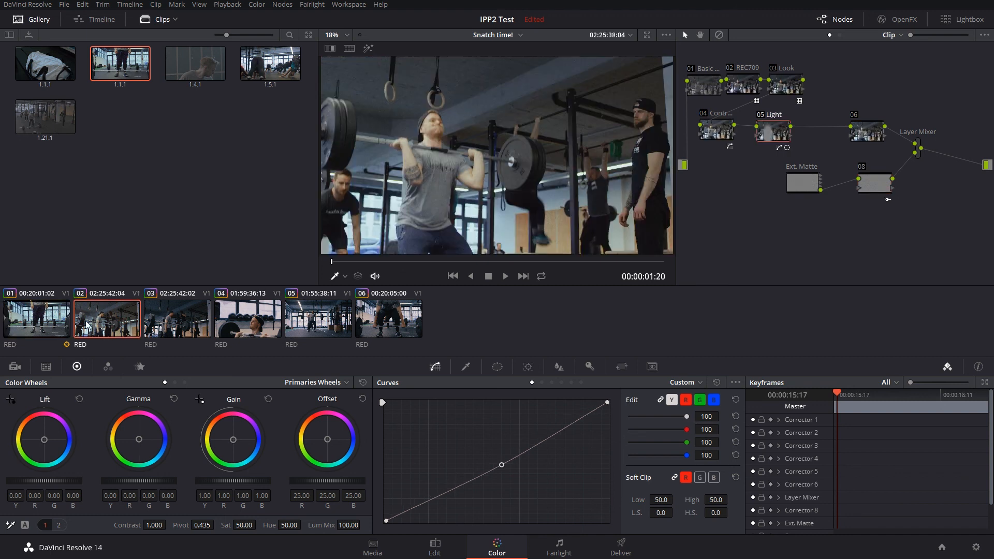
{"action": "left_click", "coordinate": [24, 322]}
{"action": "left_click", "coordinate": [89, 324]}
{"action": "left_click", "coordinate": [42, 331]}
{"action": "left_click", "coordinate": [104, 329]}
{"action": "left_click", "coordinate": [52, 331]}
{"action": "left_click", "coordinate": [96, 330]}
{"action": "left_click", "coordinate": [52, 333]}
{"action": "left_click", "coordinate": [101, 325]}
{"action": "left_click", "coordinate": [51, 331]}
{"action": "left_click", "coordinate": [94, 323]}
Step: Slightly lower the shadow point of the custom curve on clip 02's node 04, and select node 05 Light
{"action": "left_click", "coordinate": [715, 134]}
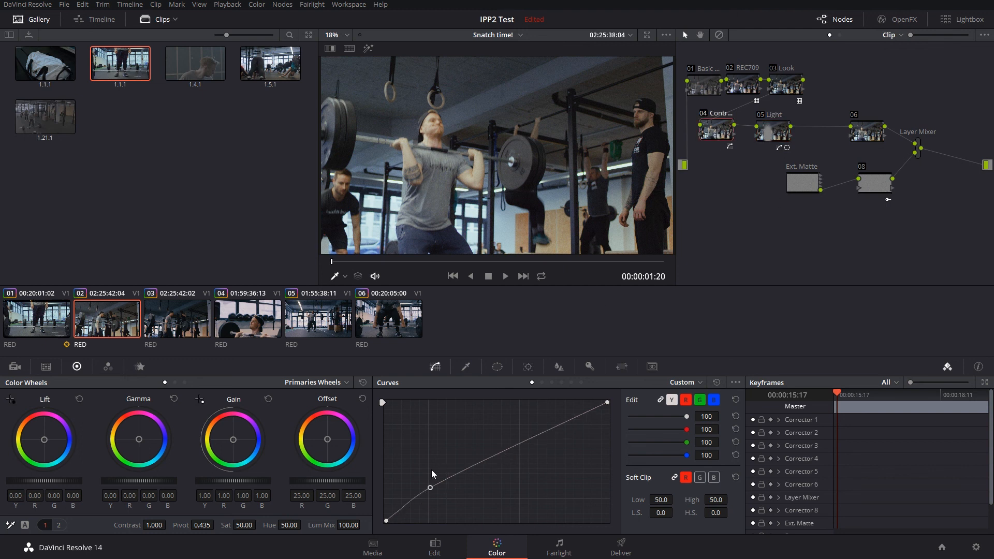
{"action": "left_click_drag", "start_coordinate": [430, 496], "coordinate": [430, 492]}
{"action": "left_click", "coordinate": [768, 131]}
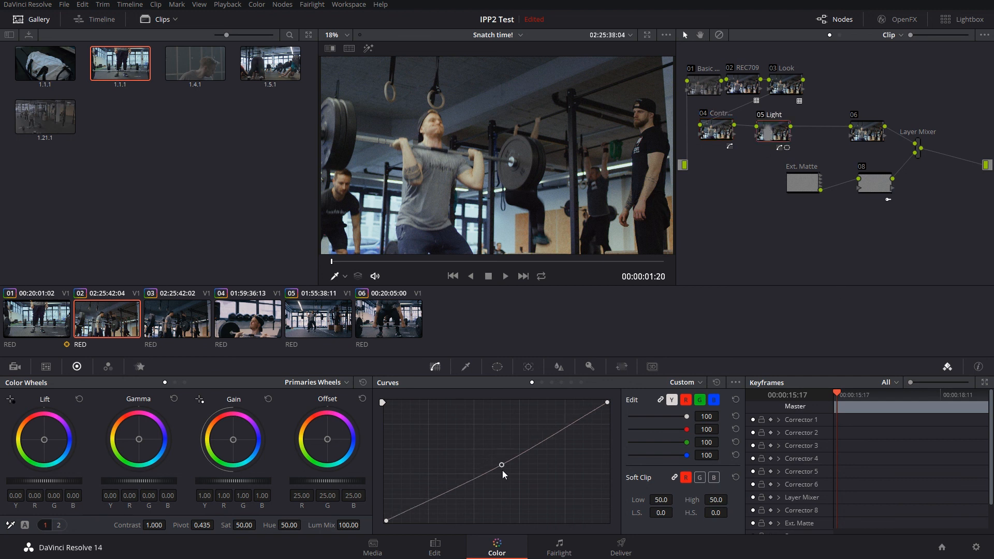
Step: Reset the custom curve on clip 02's Light node, delete that node, and play back part of the clip
{"action": "left_click", "coordinate": [715, 383]}
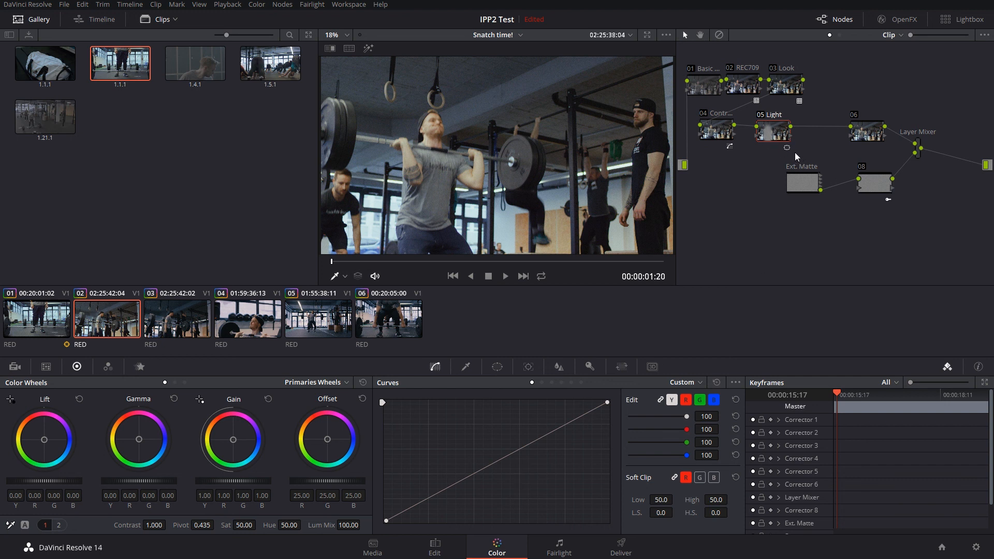
{"action": "key", "text": "Delete"}
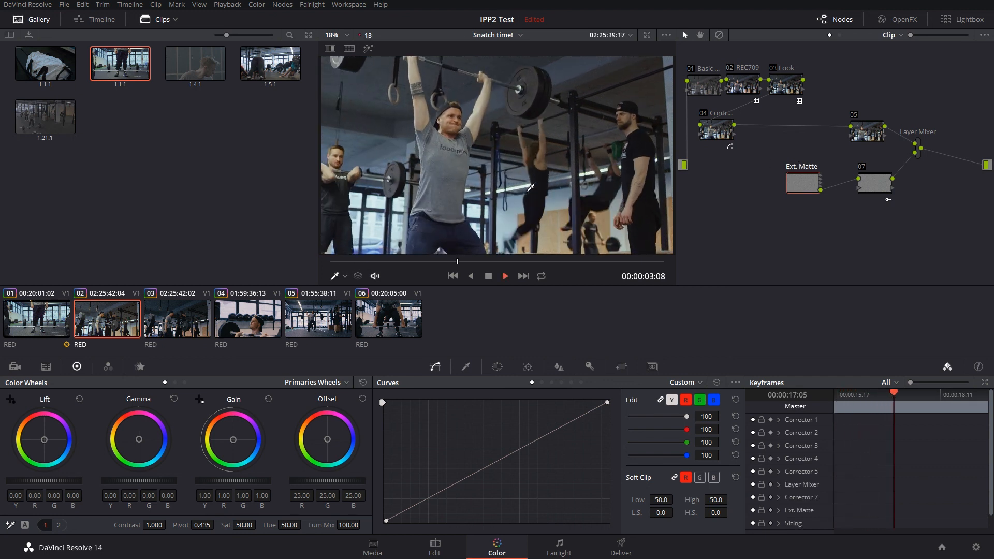
{"action": "key", "text": "space"}
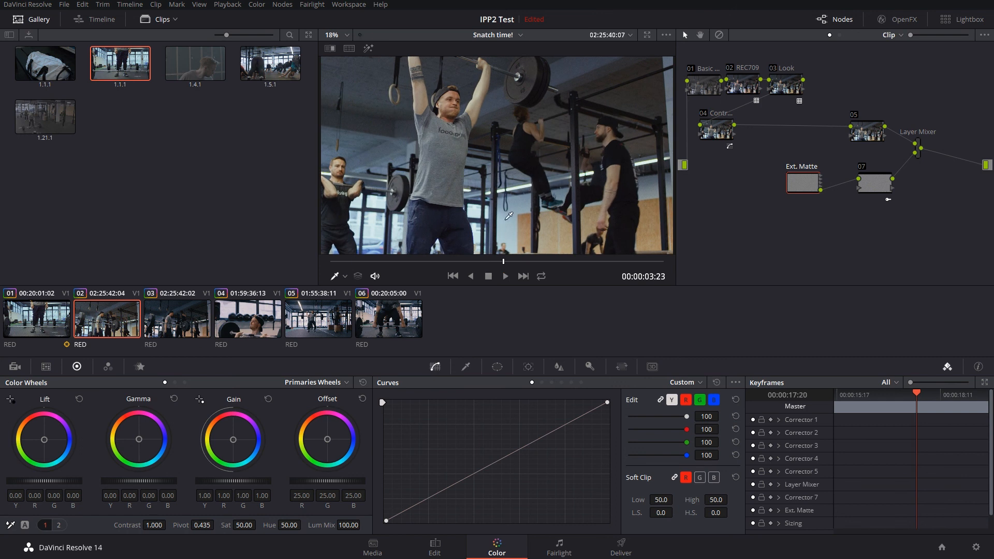
Step: Compare the looks of clips 03, 04, 05 and 06, and return to clip 02
{"action": "left_click", "coordinate": [187, 318]}
{"action": "left_click", "coordinate": [228, 329]}
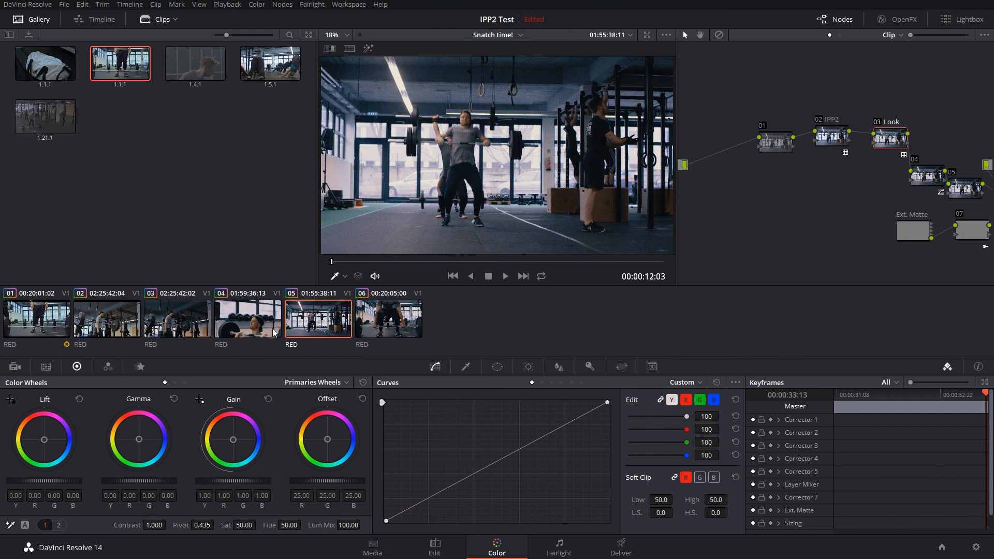
{"action": "left_click", "coordinate": [322, 327]}
{"action": "left_click", "coordinate": [405, 329]}
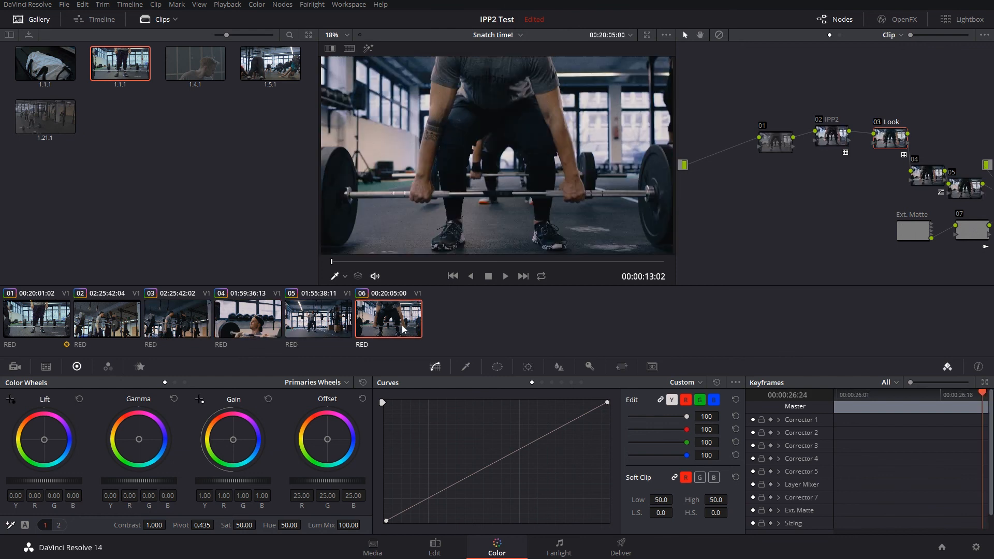
{"action": "left_click", "coordinate": [177, 330]}
{"action": "left_click", "coordinate": [238, 329]}
{"action": "left_click", "coordinate": [307, 328]}
{"action": "left_click", "coordinate": [222, 325]}
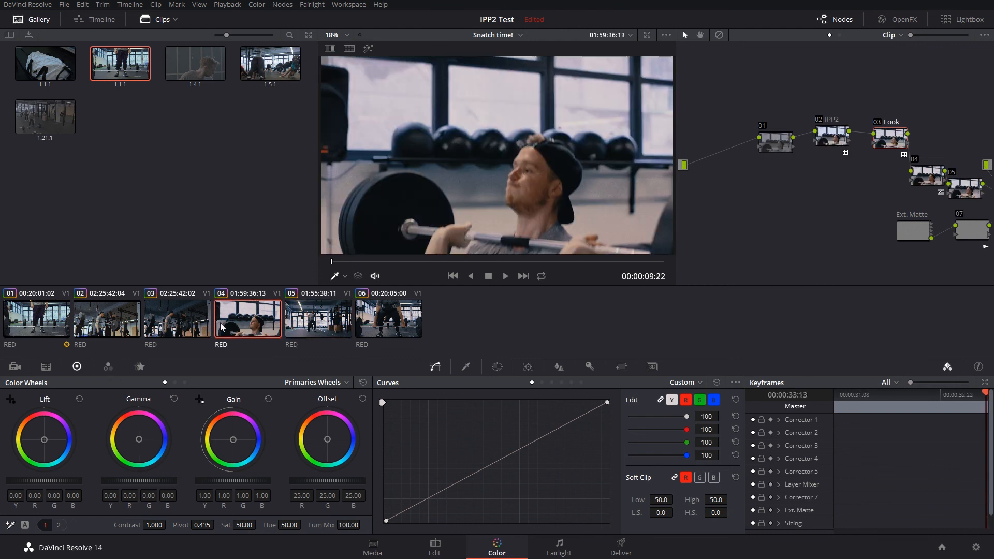
{"action": "left_click", "coordinate": [167, 324]}
{"action": "left_click", "coordinate": [113, 324]}
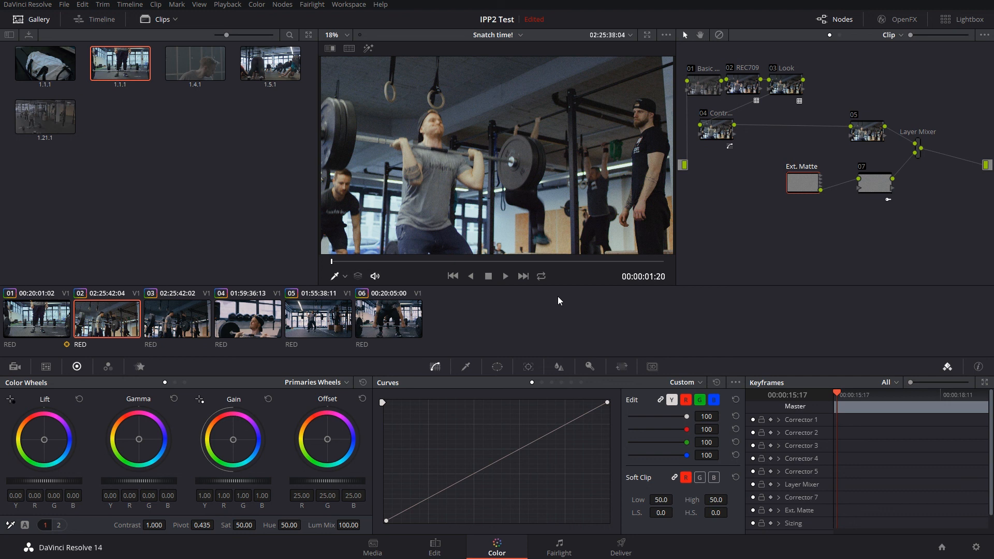
Step: Play back part of clip 02 and scrub back through it to review the grade
{"action": "key", "text": "space"}
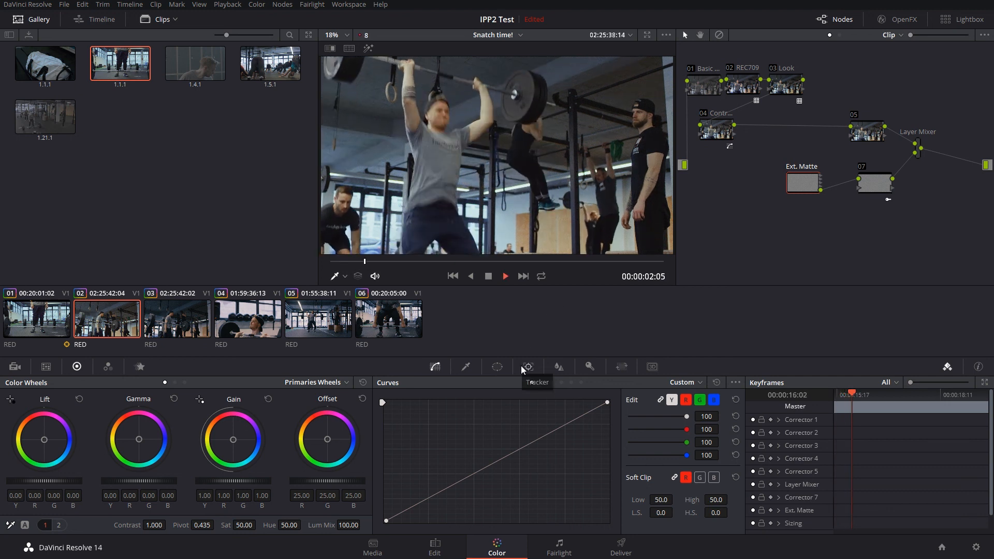
{"action": "key", "text": "space"}
{"action": "left_click_drag", "start_coordinate": [468, 263], "coordinate": [404, 263]}
Step: Go to clip 01 and review its REC709, Look, 04, Light and 06 nodes one after another
{"action": "key", "text": "Up"}
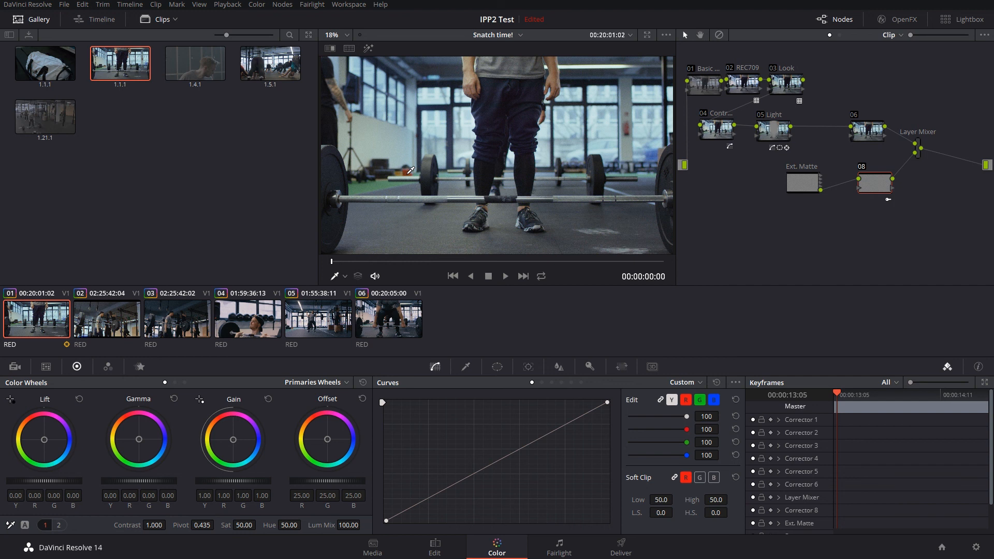
{"action": "left_click", "coordinate": [742, 90]}
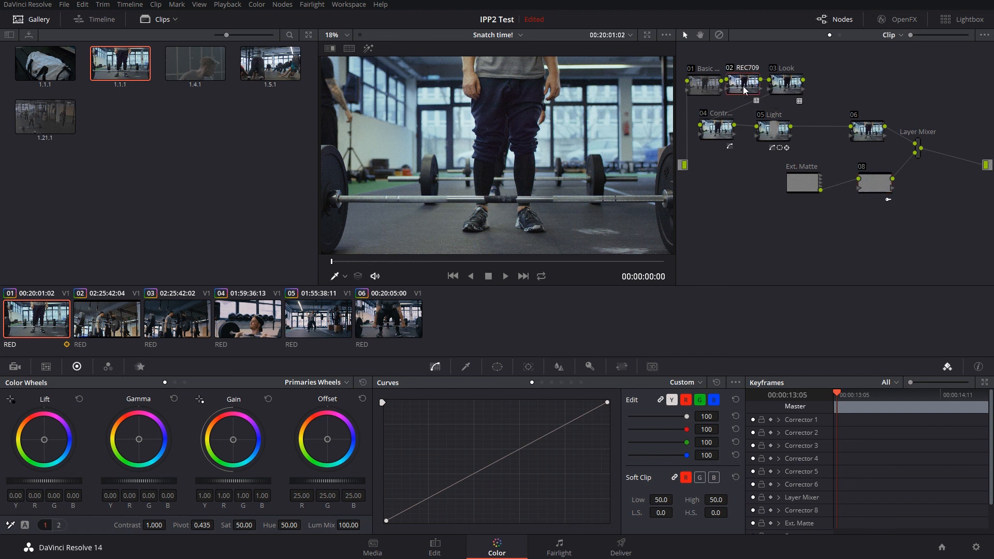
{"action": "left_click", "coordinate": [783, 96]}
{"action": "left_click", "coordinate": [711, 132]}
{"action": "left_click", "coordinate": [774, 128]}
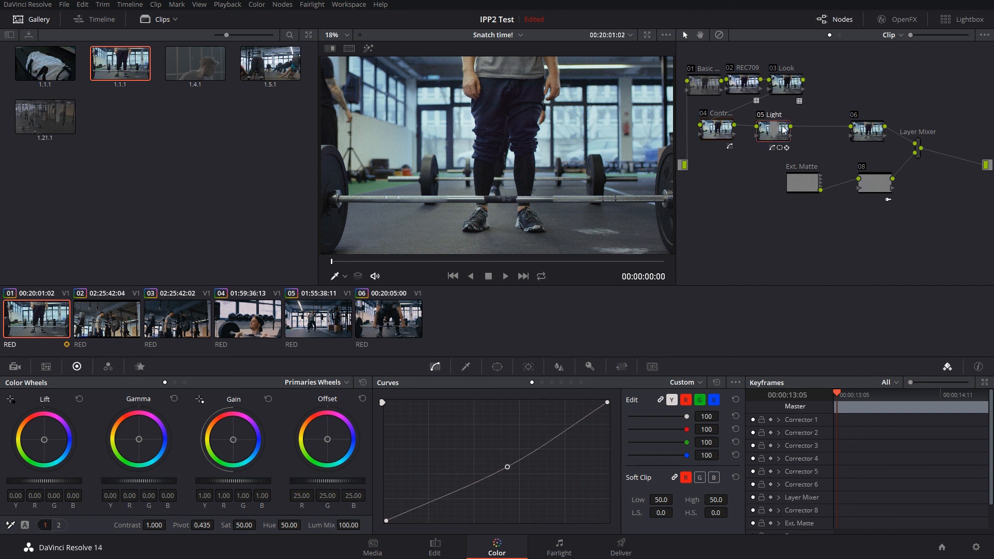
{"action": "left_click", "coordinate": [868, 134]}
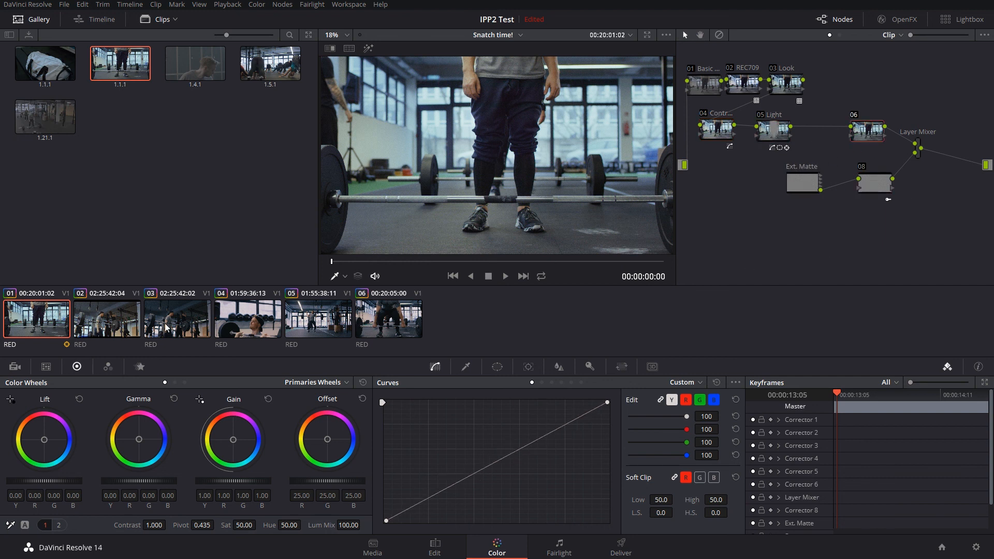
Step: Tidy clip 02's node graph by placing node 05 beside node 04, with Ext. Matte, node 07 and the Layer Mixer close by
{"action": "left_click", "coordinate": [120, 321]}
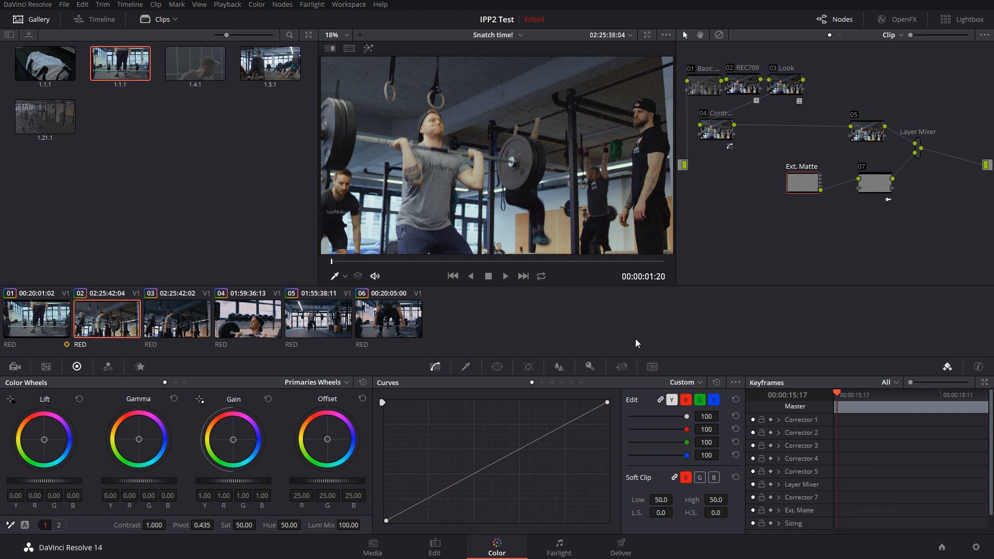
{"action": "left_click_drag", "start_coordinate": [807, 189], "coordinate": [785, 217]}
{"action": "left_click_drag", "start_coordinate": [878, 185], "coordinate": [850, 217]}
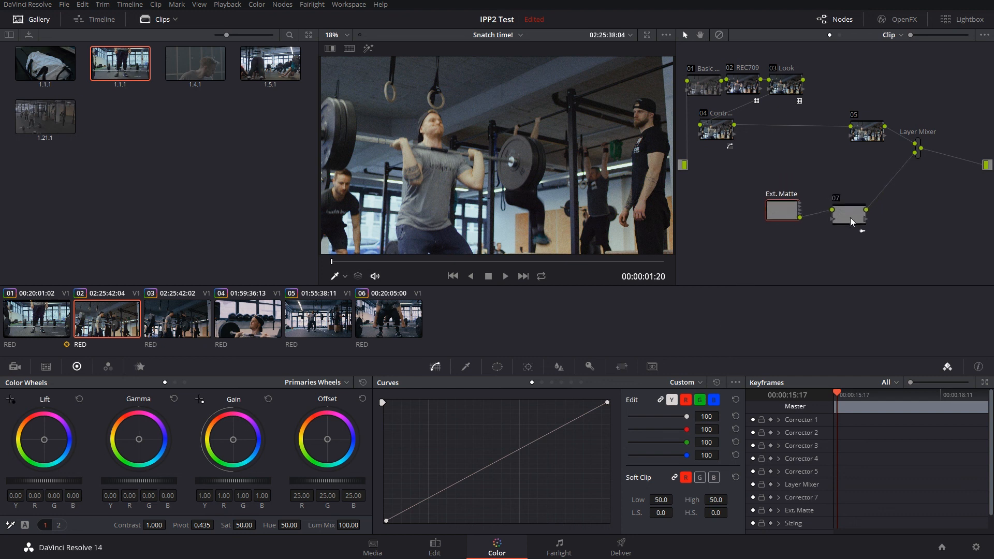
{"action": "left_click_drag", "start_coordinate": [867, 132], "coordinate": [780, 128]}
{"action": "left_click_drag", "start_coordinate": [919, 154], "coordinate": [876, 156]}
{"action": "left_click_drag", "start_coordinate": [853, 211], "coordinate": [837, 208]}
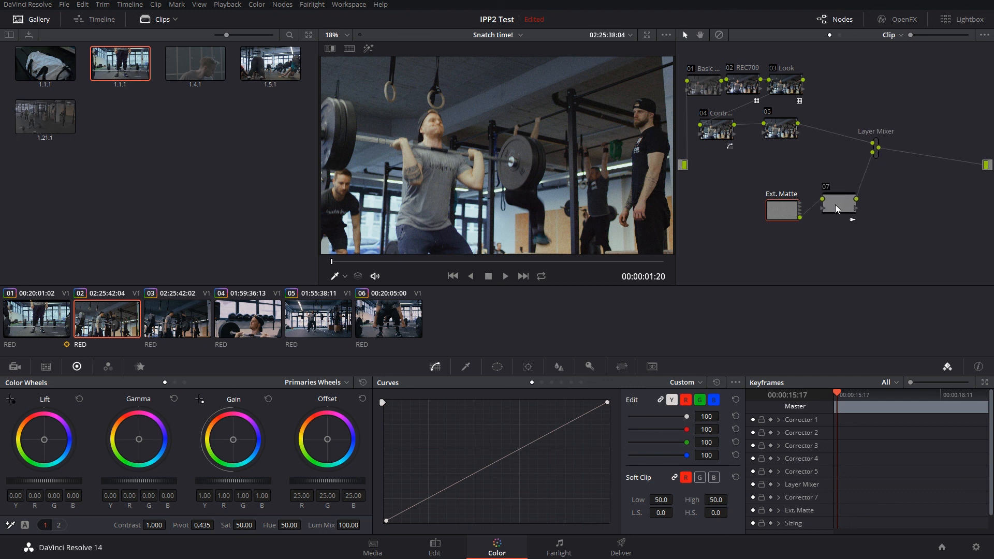
{"action": "left_click_drag", "start_coordinate": [774, 211], "coordinate": [774, 178]}
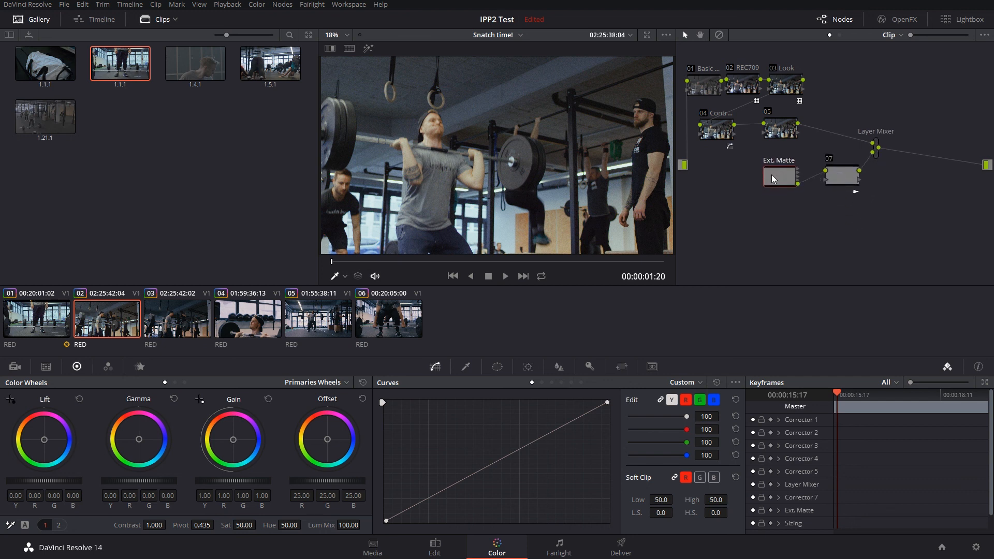
{"action": "mouse_move", "coordinate": [760, 239]}
{"action": "left_mouse_down"}
{"action": "mouse_move", "coordinate": [720, 90]}
{"action": "mouse_move", "coordinate": [750, 154]}
{"action": "mouse_move", "coordinate": [765, 234]}
{"action": "left_mouse_up"}
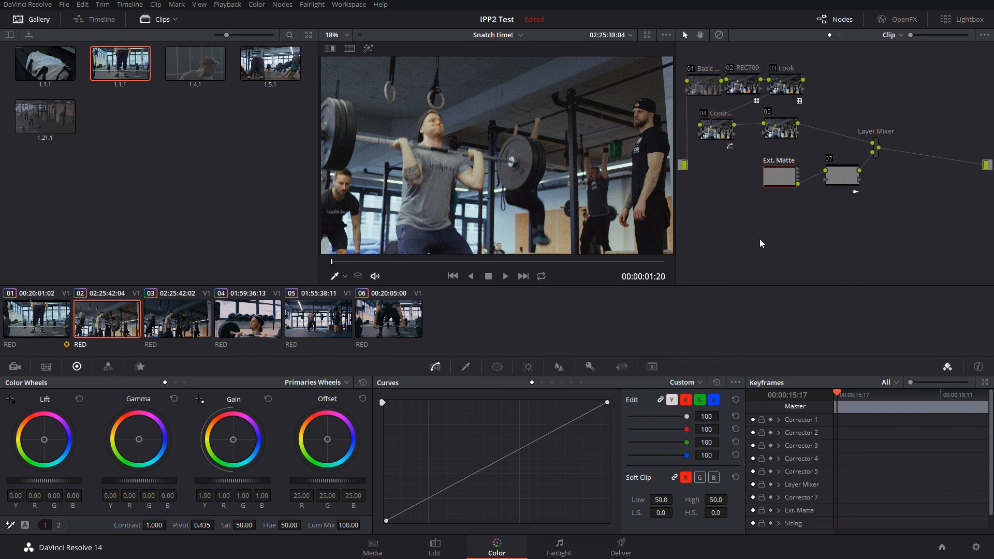